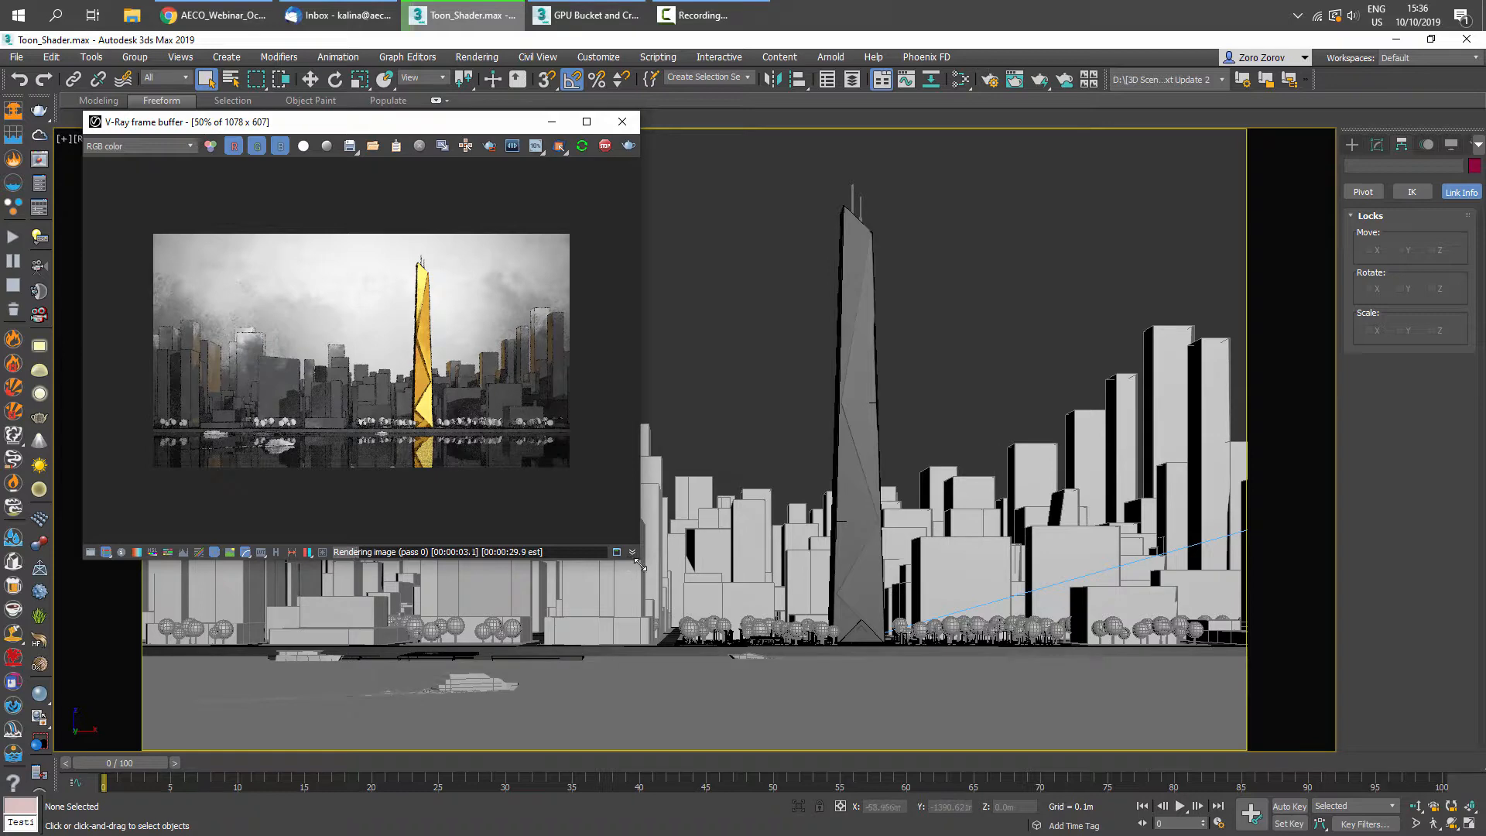
- Enlarge the V-Ray frame buffer and zoom into the toon-shaded skyline render to inspect it
{"action": "left_click_drag", "start_coordinate": [640, 565], "coordinate": [1177, 771]}
{"action": "scroll", "coordinate": [673, 582], "scroll_direction": "up", "scroll_amount": 4}
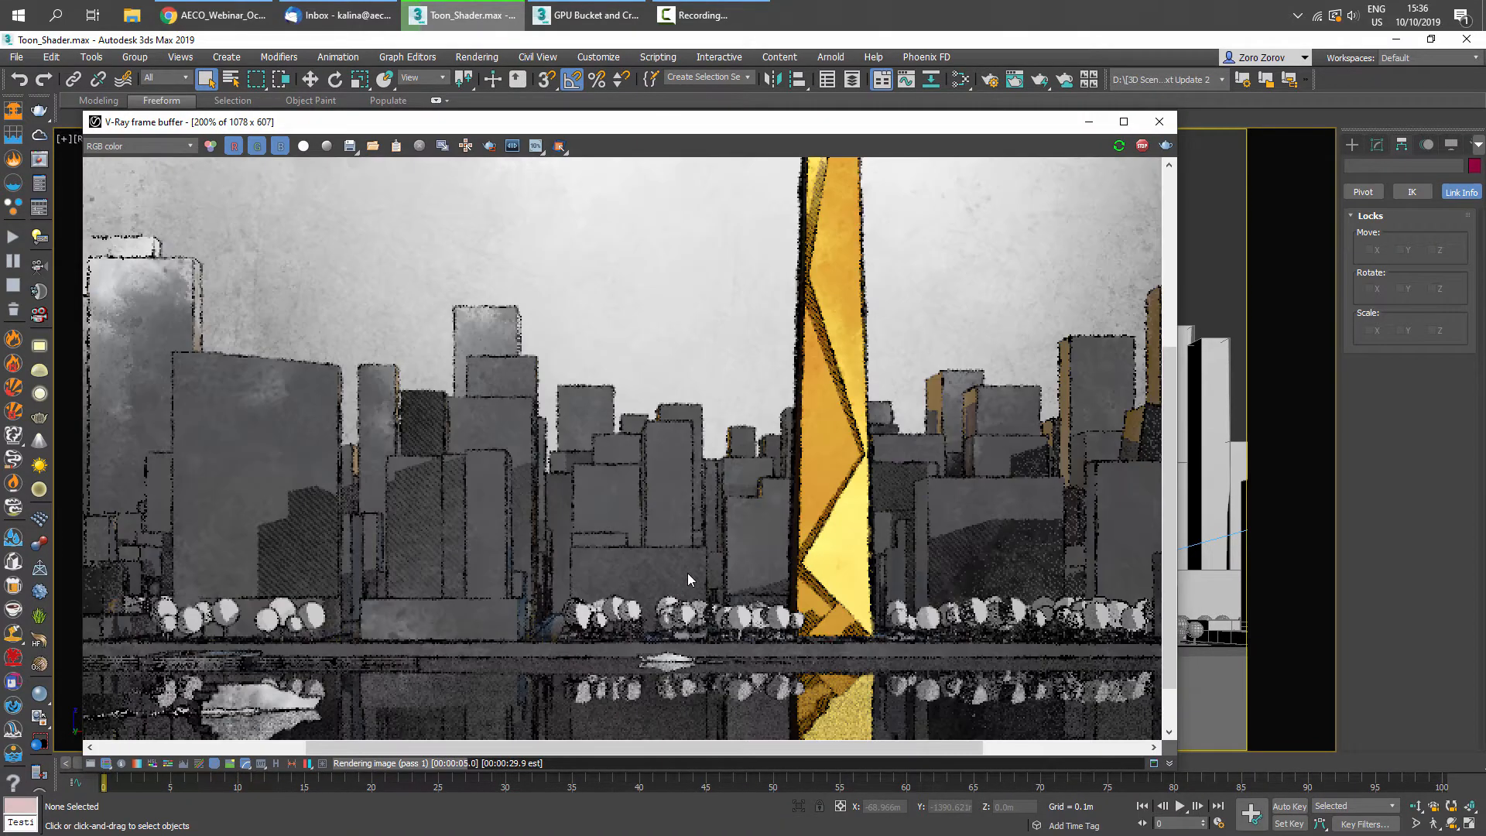
{"action": "scroll", "coordinate": [687, 578], "scroll_direction": "down", "scroll_amount": 2}
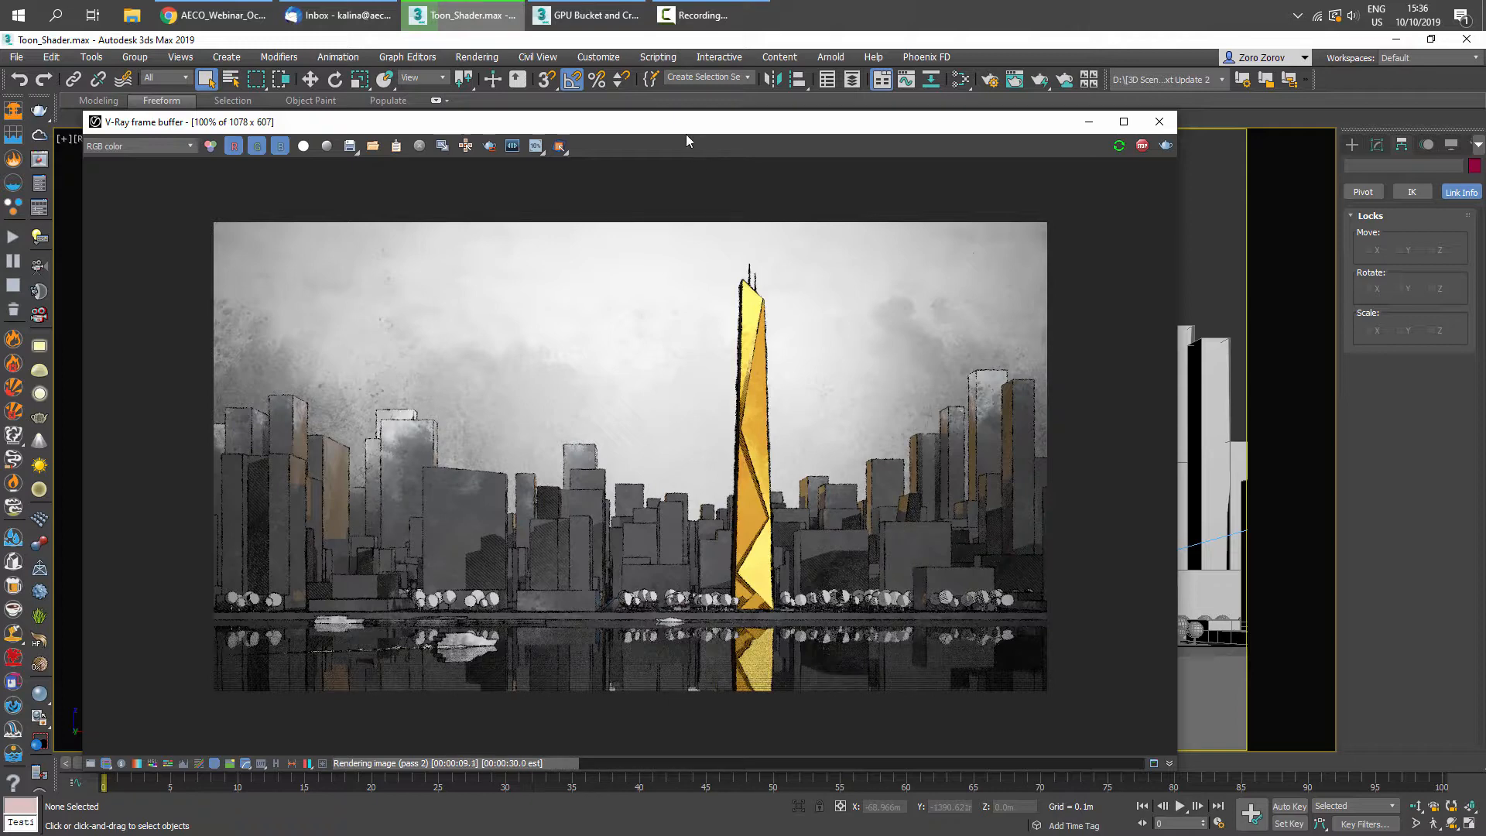
{"action": "left_click_drag", "start_coordinate": [716, 129], "coordinate": [677, 127]}
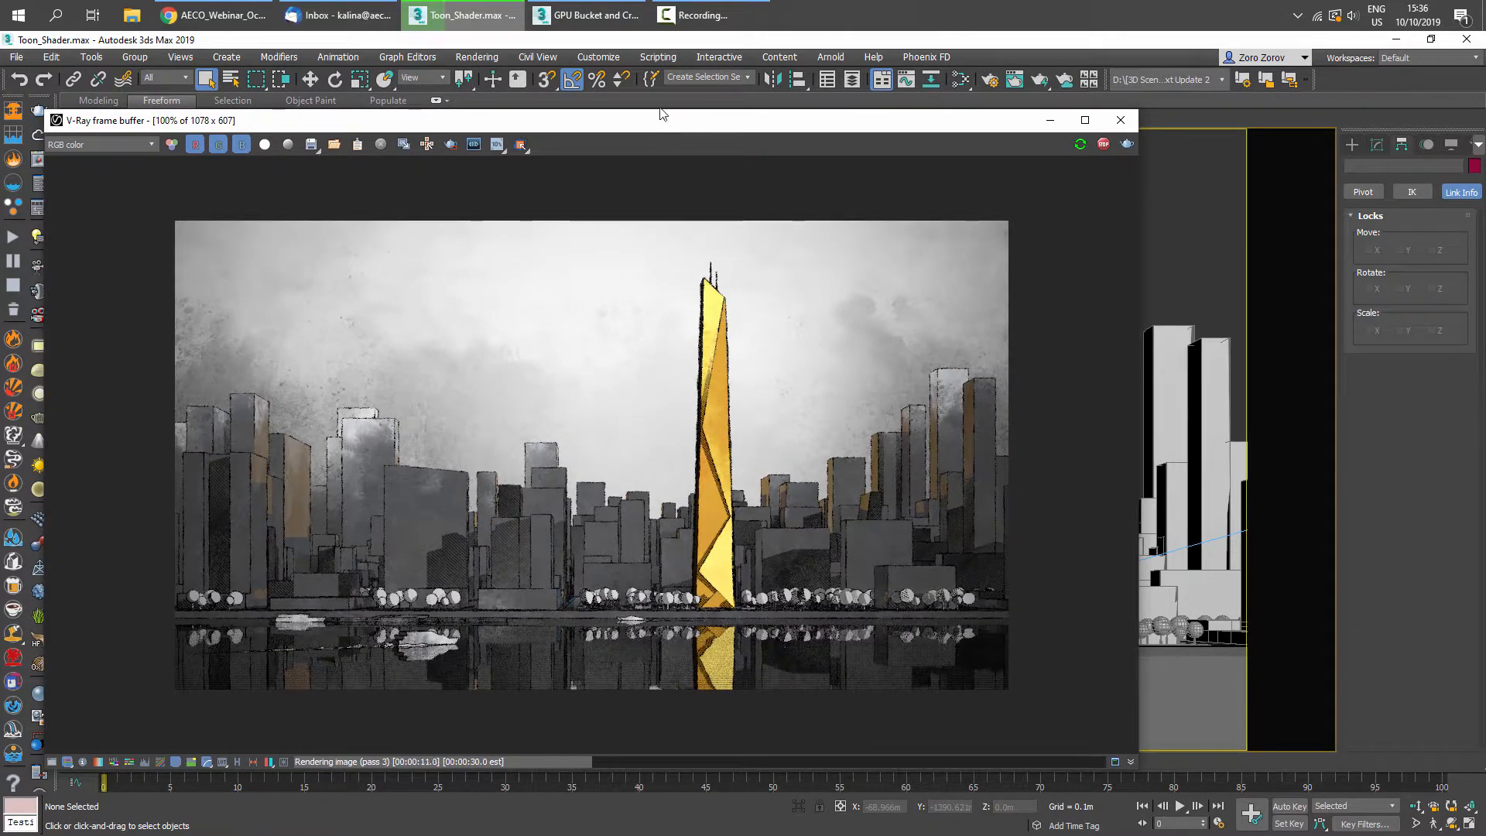
- Open the Slate Material Editor, arrange it beside the frame buffer, and display the Trees_Mtl toon material's parameters
{"action": "left_click", "coordinate": [1215, 227]}
{"action": "key", "text": "m"}
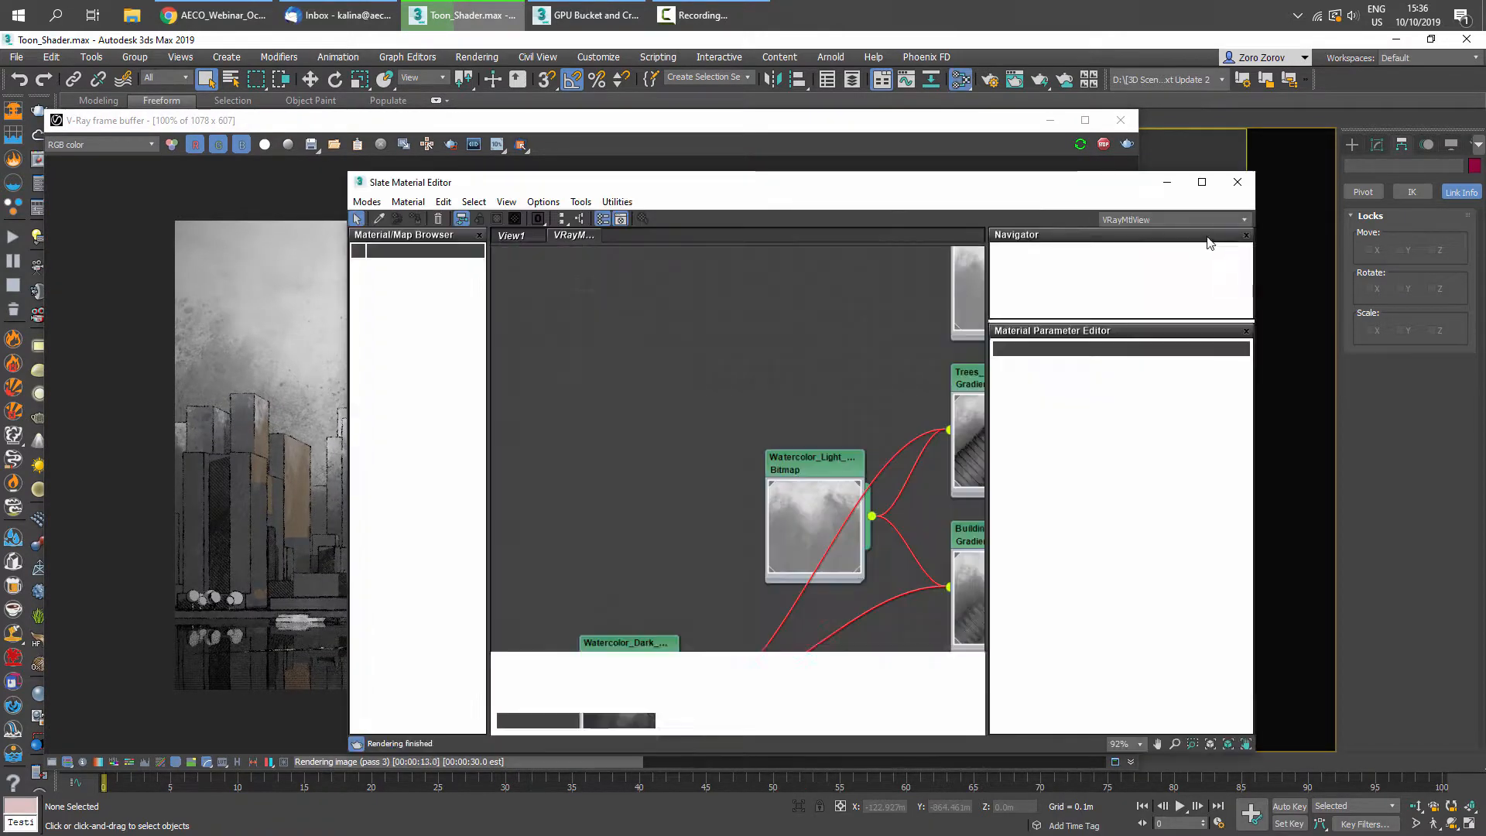
{"action": "left_click_drag", "start_coordinate": [839, 183], "coordinate": [1247, 199]}
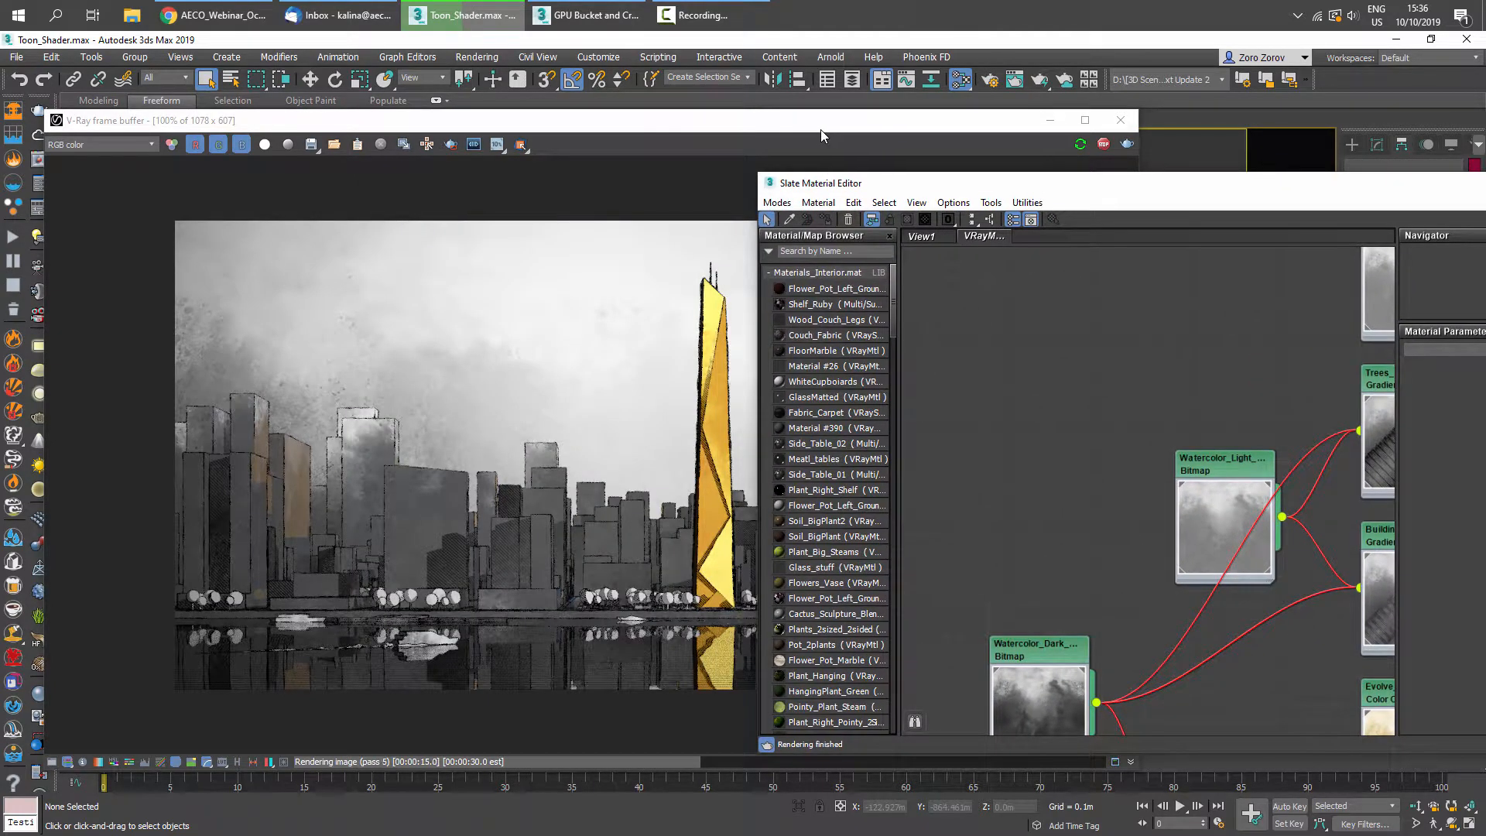
{"action": "left_click_drag", "start_coordinate": [820, 129], "coordinate": [647, 132]}
{"action": "middle_click_drag", "start_coordinate": [1298, 403], "coordinate": [1117, 428]}
{"action": "scroll", "coordinate": [1217, 362], "scroll_direction": "down", "scroll_amount": 2}
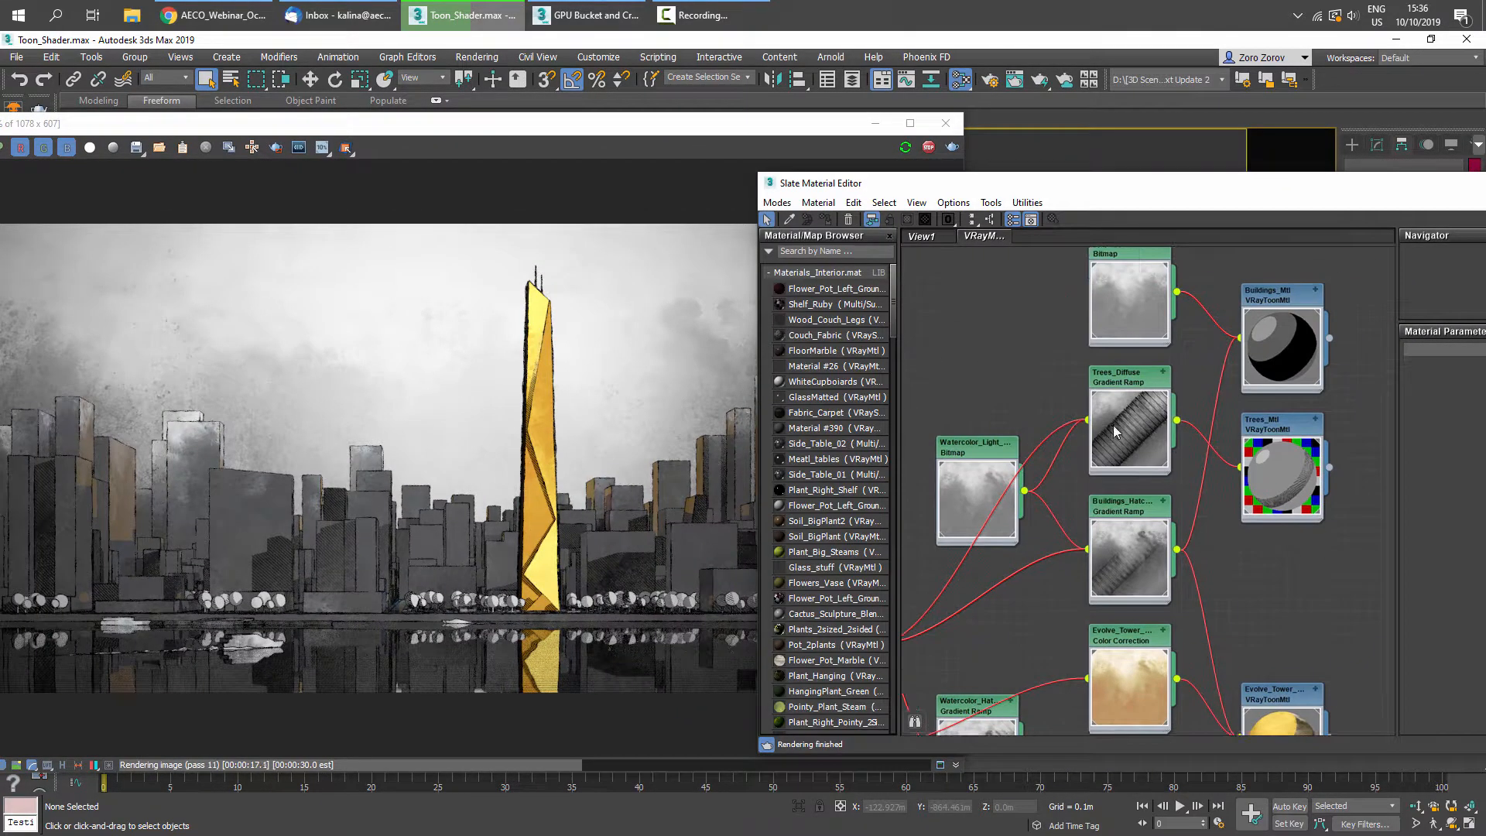
{"action": "middle_click_drag", "start_coordinate": [1336, 450], "coordinate": [1194, 421]}
{"action": "scroll", "coordinate": [1194, 417], "scroll_direction": "up", "scroll_amount": 3}
{"action": "middle_click_drag", "start_coordinate": [1136, 379], "coordinate": [1083, 397]}
{"action": "left_click_drag", "start_coordinate": [1299, 183], "coordinate": [1111, 139]}
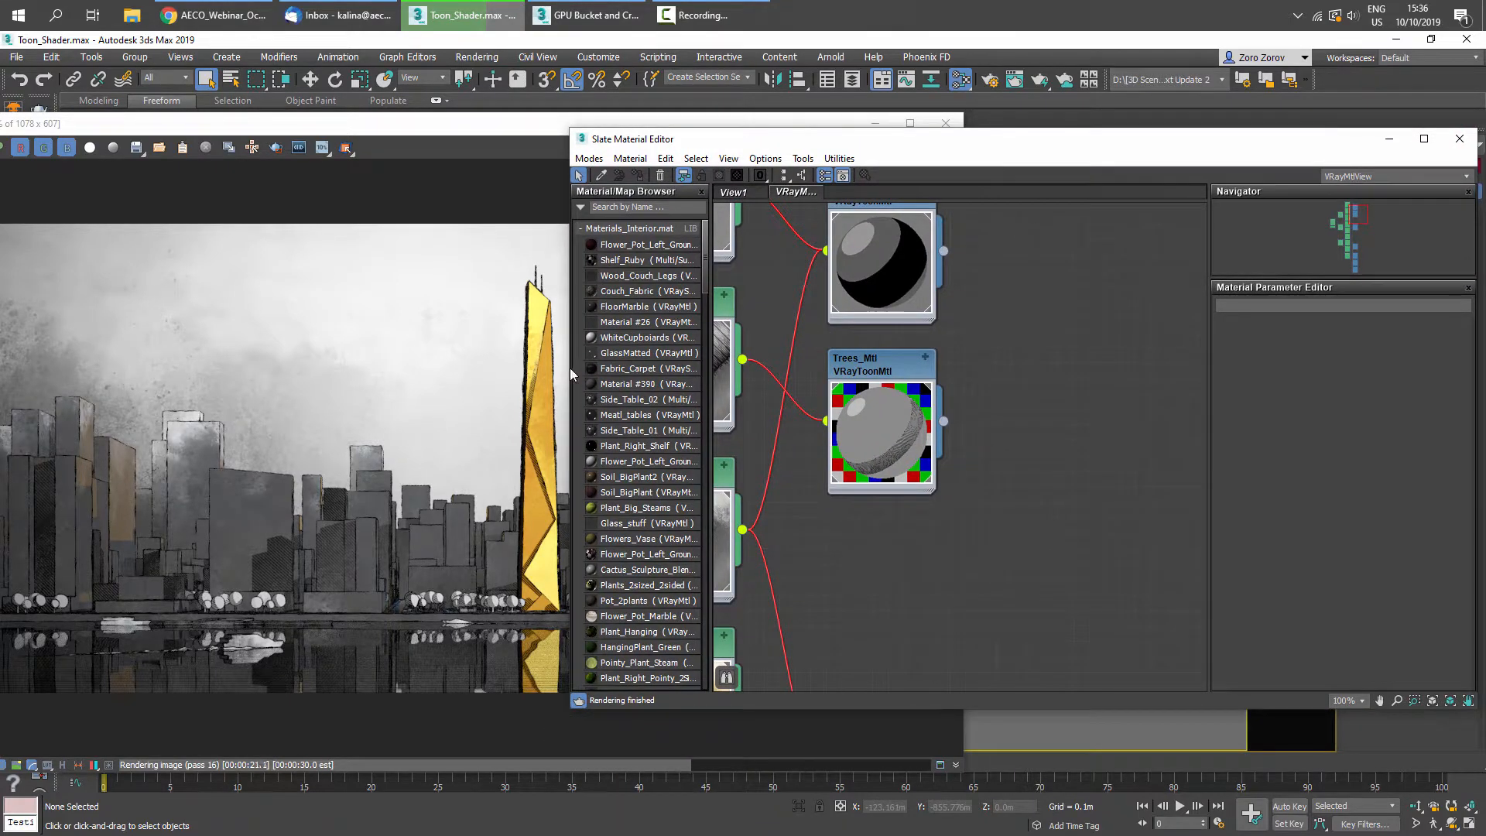
{"action": "left_click_drag", "start_coordinate": [567, 369], "coordinate": [757, 372]}
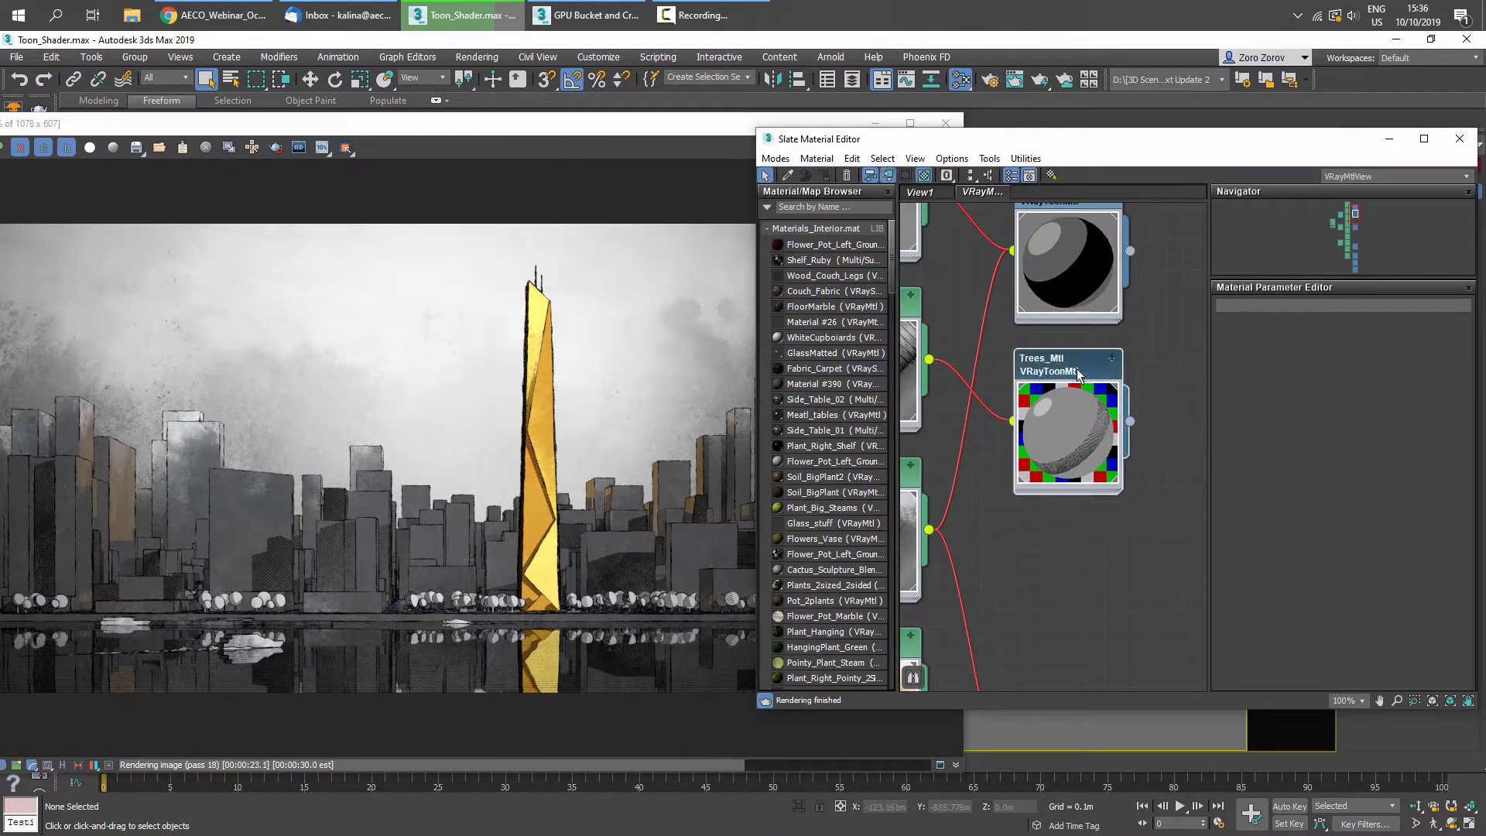
{"action": "double_click", "coordinate": [1088, 385]}
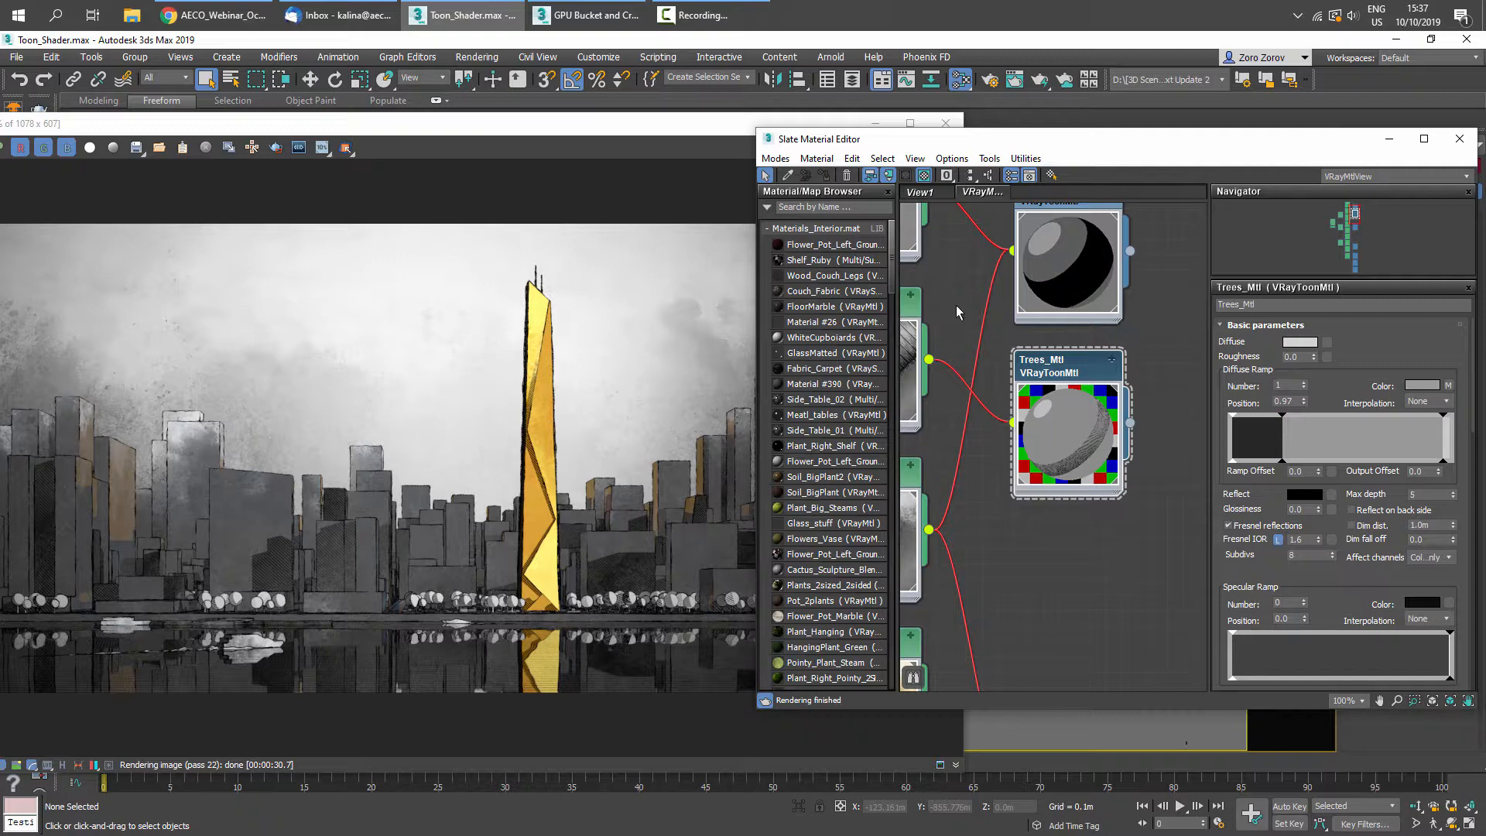
- Open the Buildings_Mtl VRayToonMtl parameters in the material editor
{"action": "middle_click_drag", "start_coordinate": [956, 308], "coordinate": [1056, 354]}
{"action": "scroll", "coordinate": [1057, 356], "scroll_direction": "down", "scroll_amount": 1}
{"action": "middle_click_drag", "start_coordinate": [1116, 531], "coordinate": [1072, 404]}
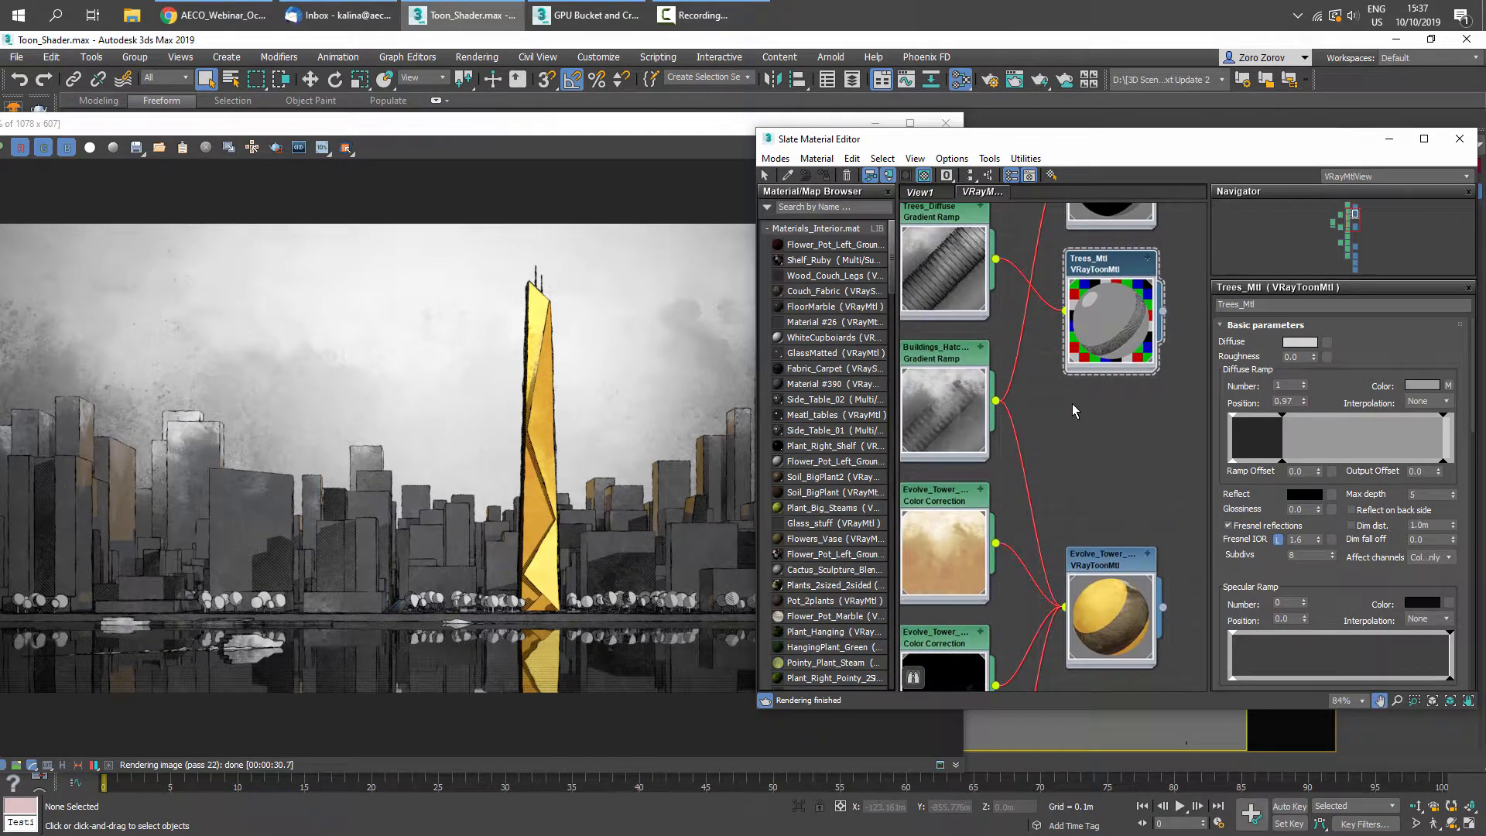
{"action": "middle_click_drag", "start_coordinate": [1116, 287], "coordinate": [1034, 391]}
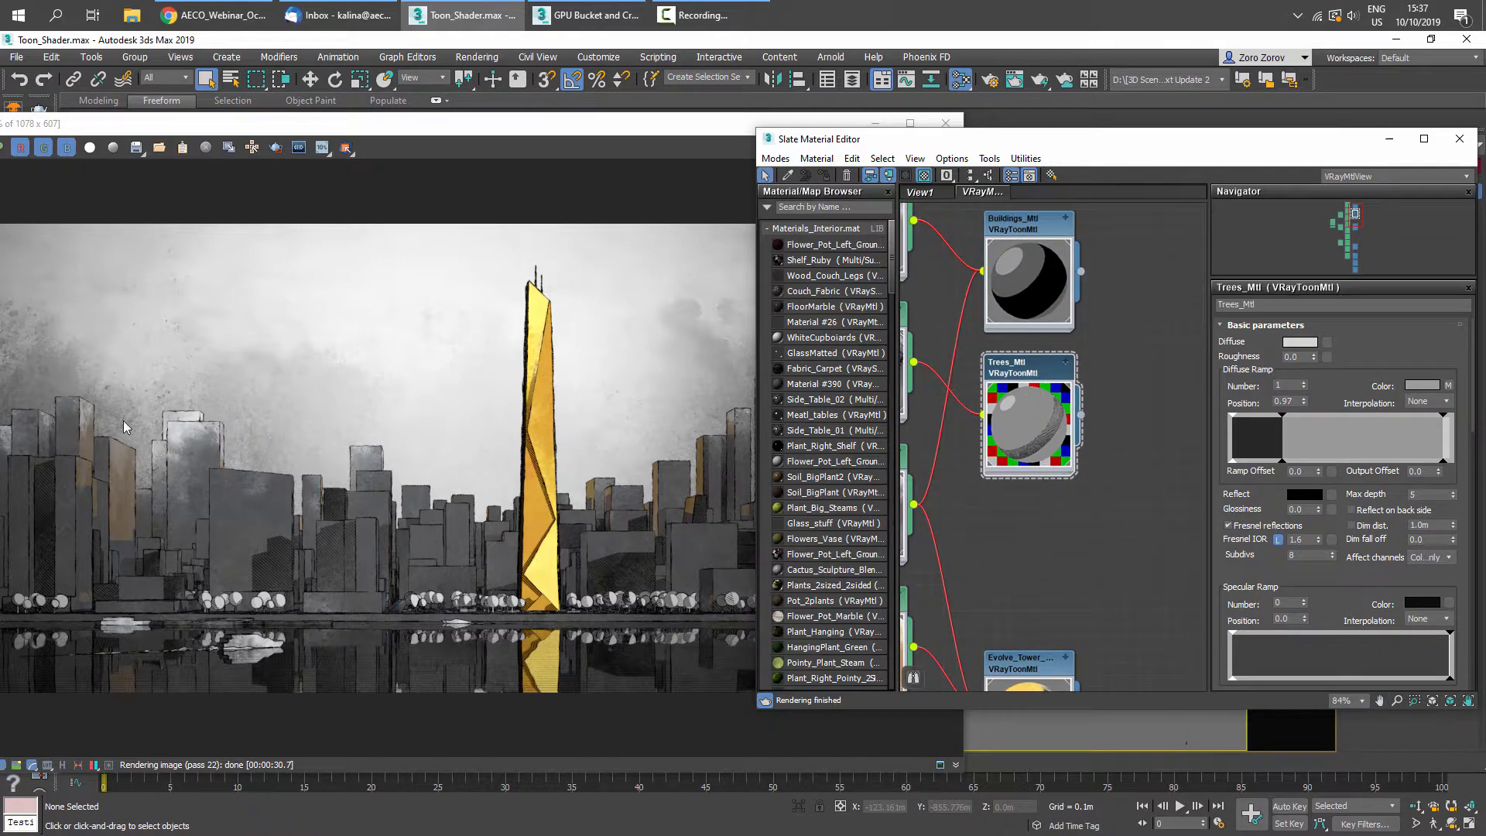
{"action": "middle_click_drag", "start_coordinate": [1058, 287], "coordinate": [1042, 392]}
{"action": "double_click", "coordinate": [989, 322]}
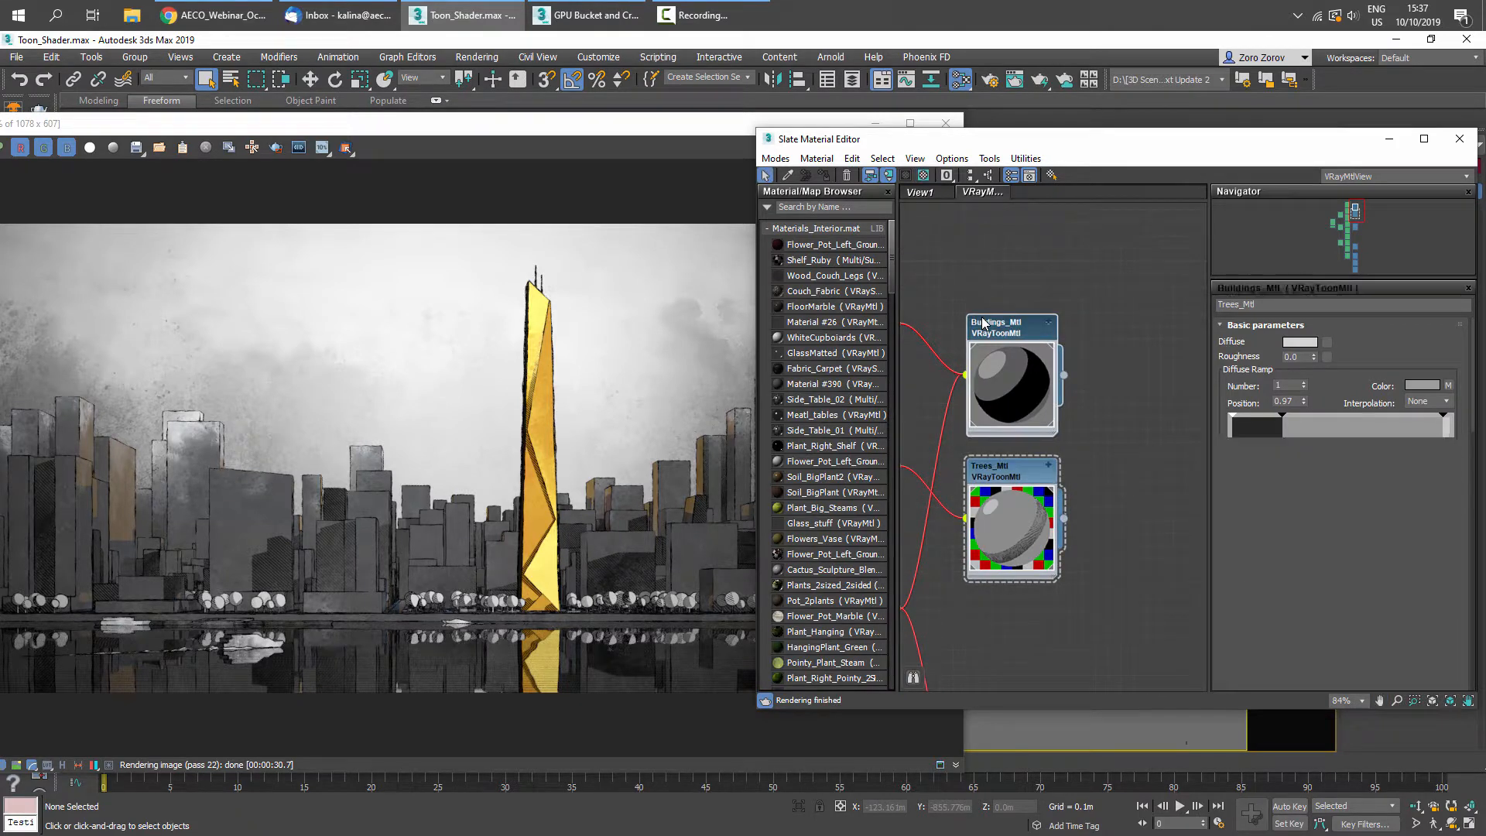
- Set the Buildings_Mtl reflect colour to purple with Red 191, Green 107 and Blue 231
{"action": "scroll", "coordinate": [93, 458], "scroll_direction": "up", "scroll_amount": 1}
{"action": "middle_click_drag", "start_coordinate": [100, 484], "coordinate": [265, 454]}
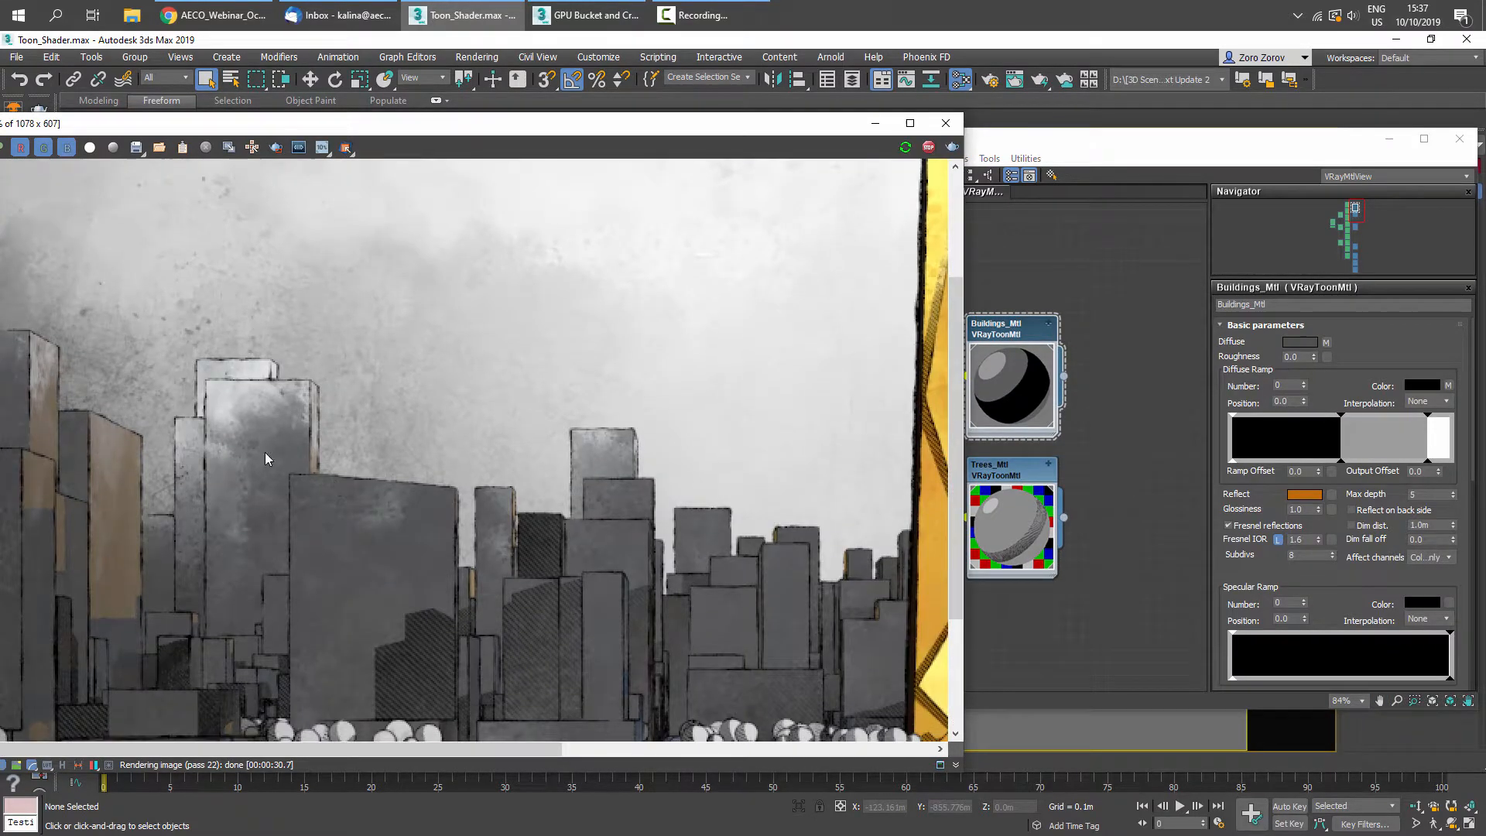
{"action": "middle_click_drag", "start_coordinate": [134, 499], "coordinate": [523, 458]}
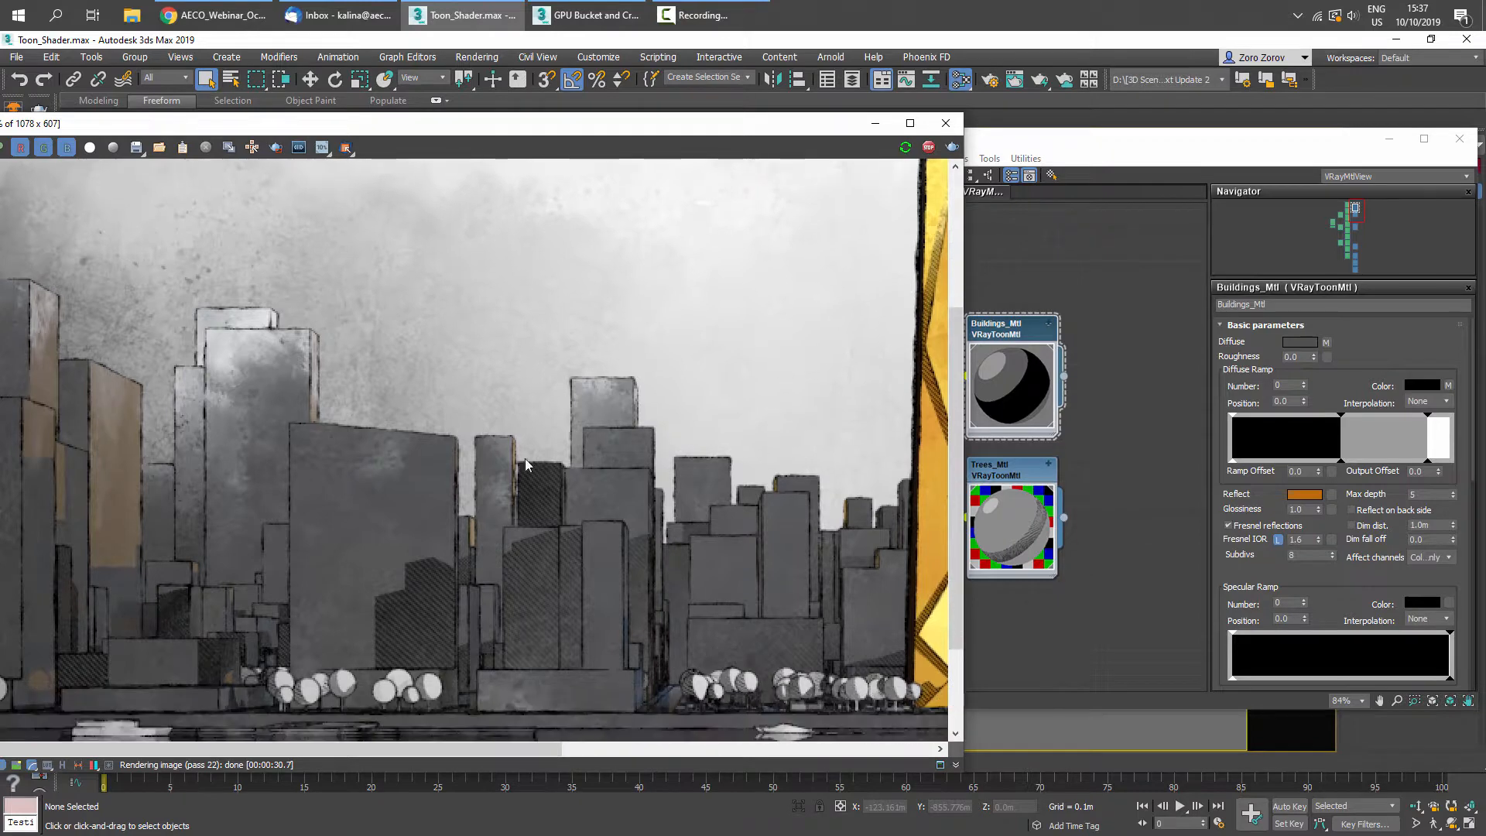
{"action": "scroll", "coordinate": [520, 382], "scroll_direction": "down", "scroll_amount": 2}
{"action": "scroll", "coordinate": [541, 383], "scroll_direction": "up", "scroll_amount": 1}
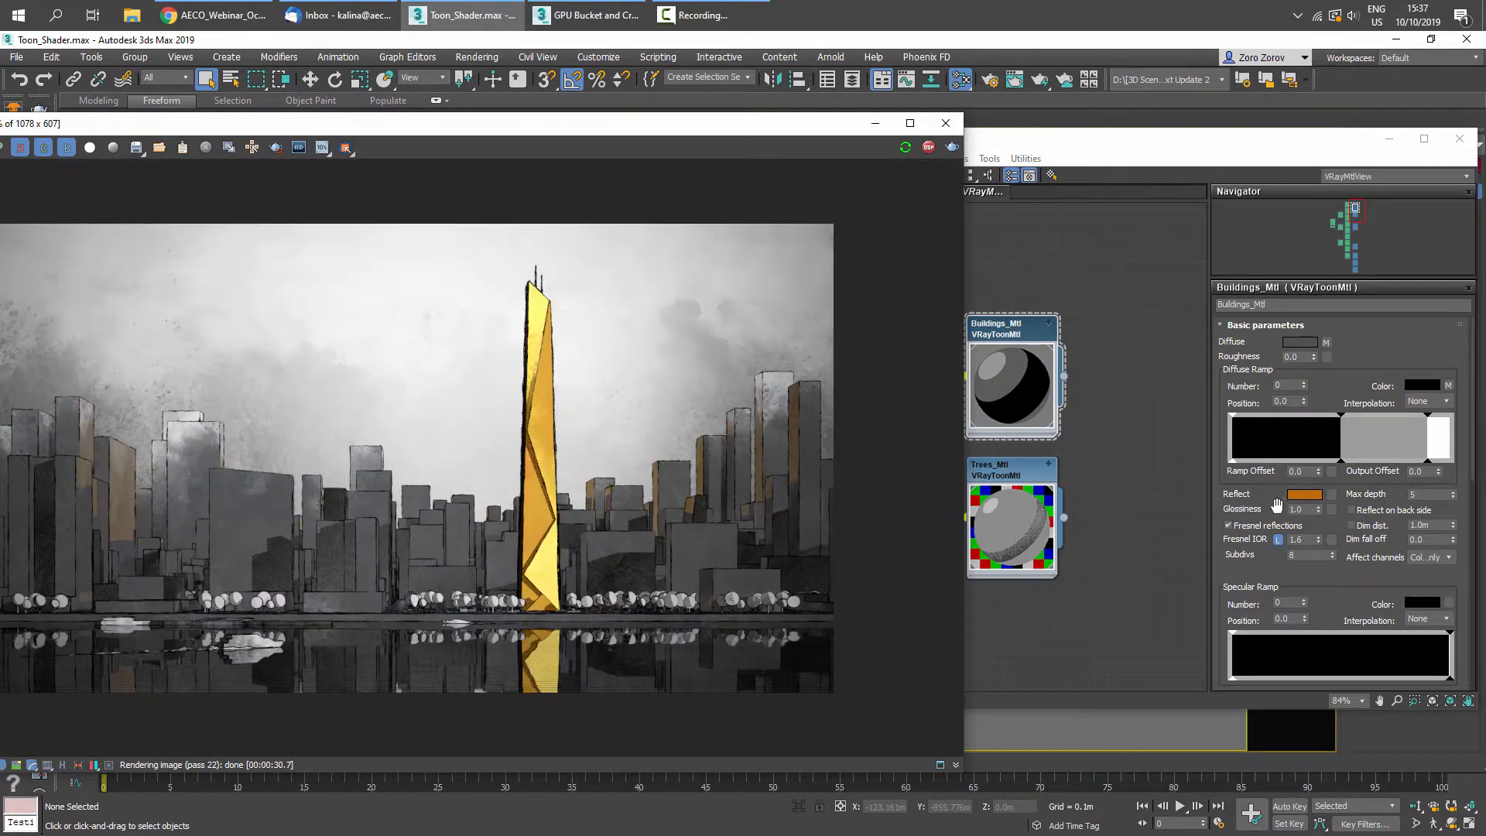
{"action": "left_click", "coordinate": [1306, 496]}
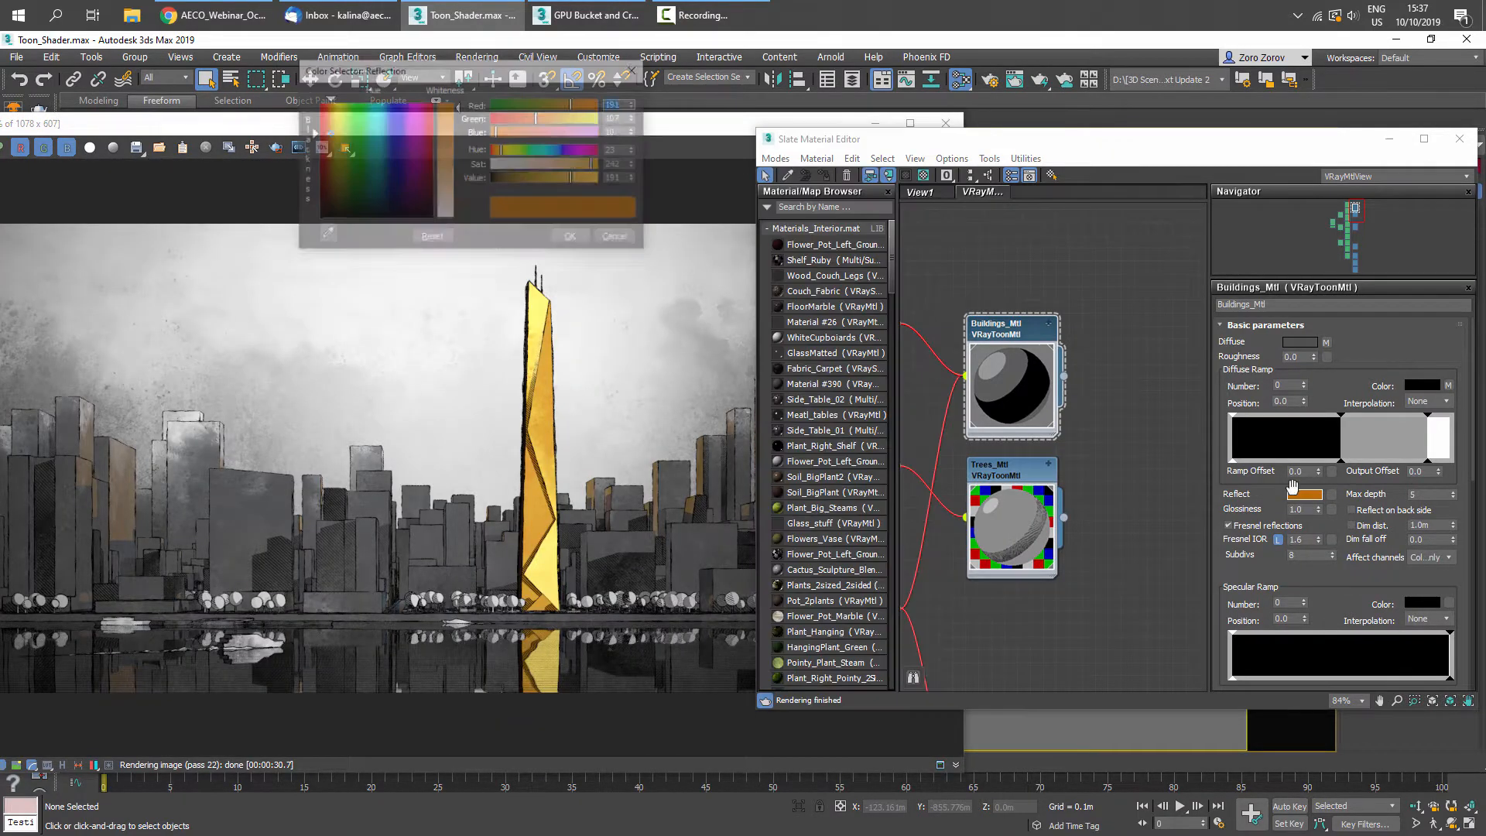
{"action": "left_click", "coordinate": [591, 133]}
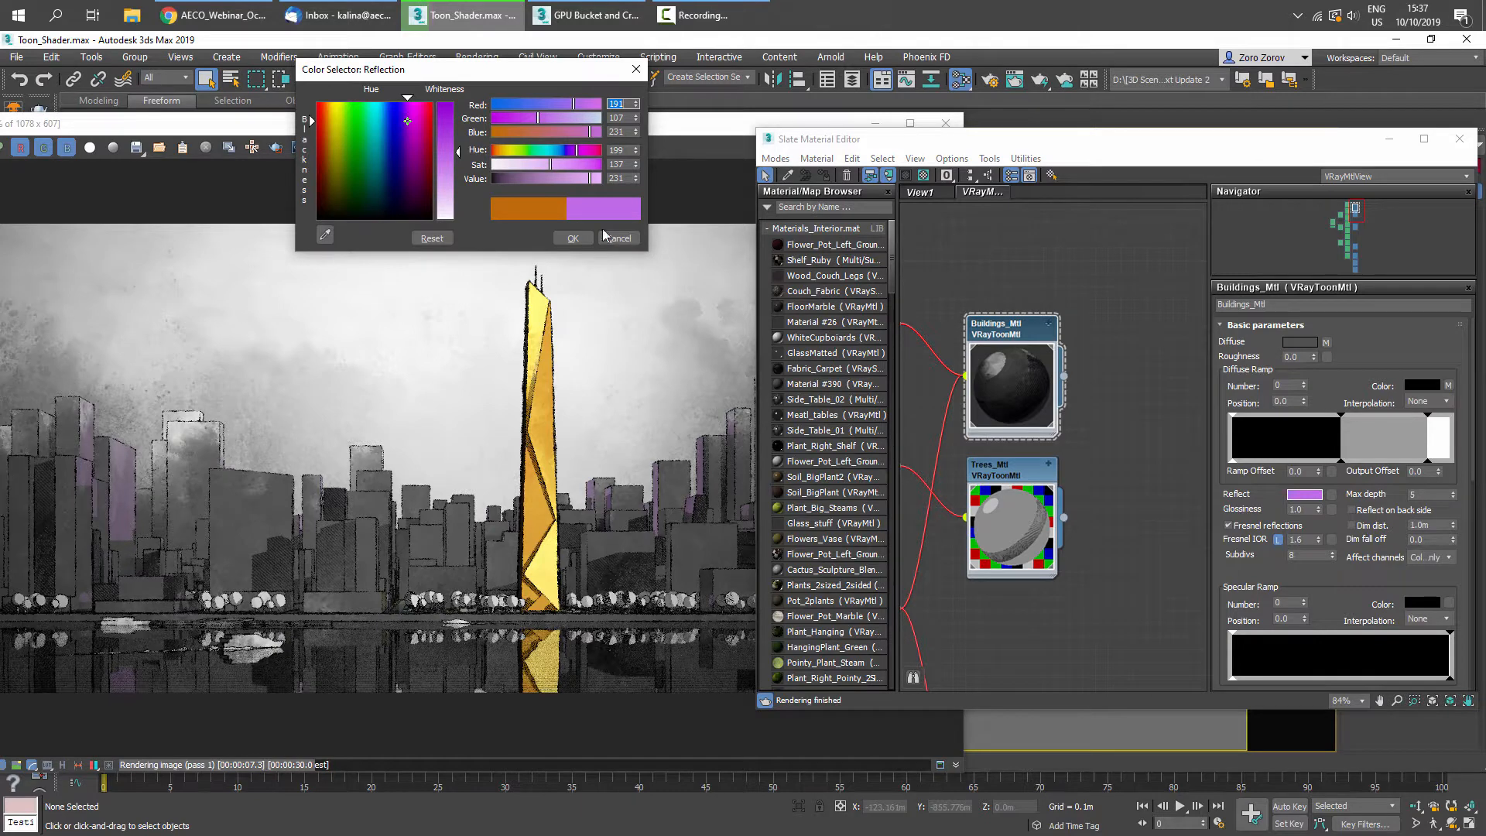
{"action": "left_click", "coordinate": [572, 238]}
- Move the Buildings_Mtl diffuse ramp's middle marker to a position of about 0.388
{"action": "left_click_drag", "start_coordinate": [1343, 419], "coordinate": [1273, 418]}
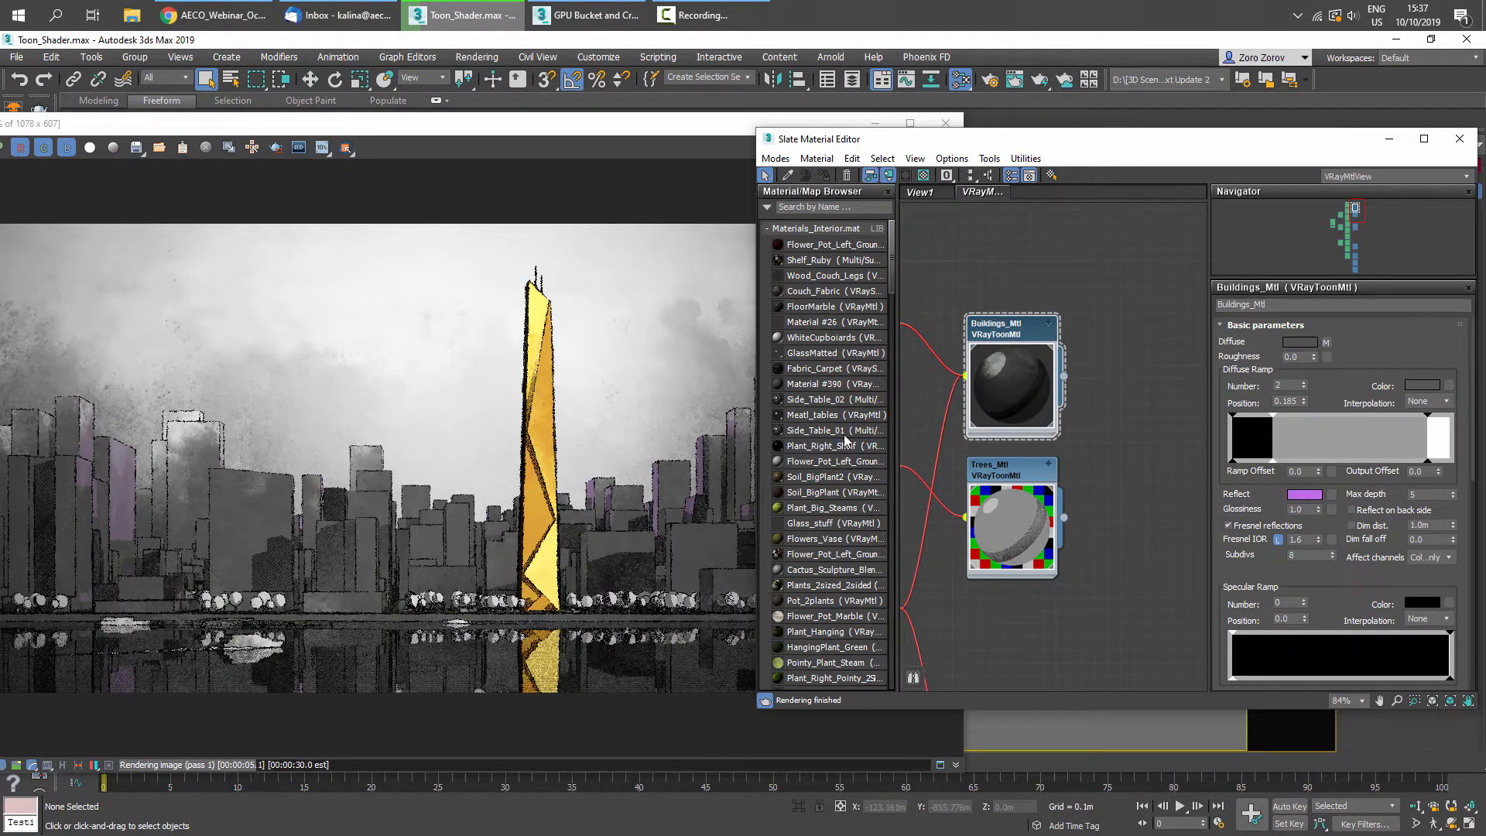
{"action": "middle_click_drag", "start_coordinate": [911, 366], "coordinate": [963, 459]}
{"action": "scroll", "coordinate": [1056, 423], "scroll_direction": "down", "scroll_amount": 3}
{"action": "scroll", "coordinate": [1042, 442], "scroll_direction": "up", "scroll_amount": 3}
{"action": "scroll", "coordinate": [1056, 445], "scroll_direction": "down", "scroll_amount": 1}
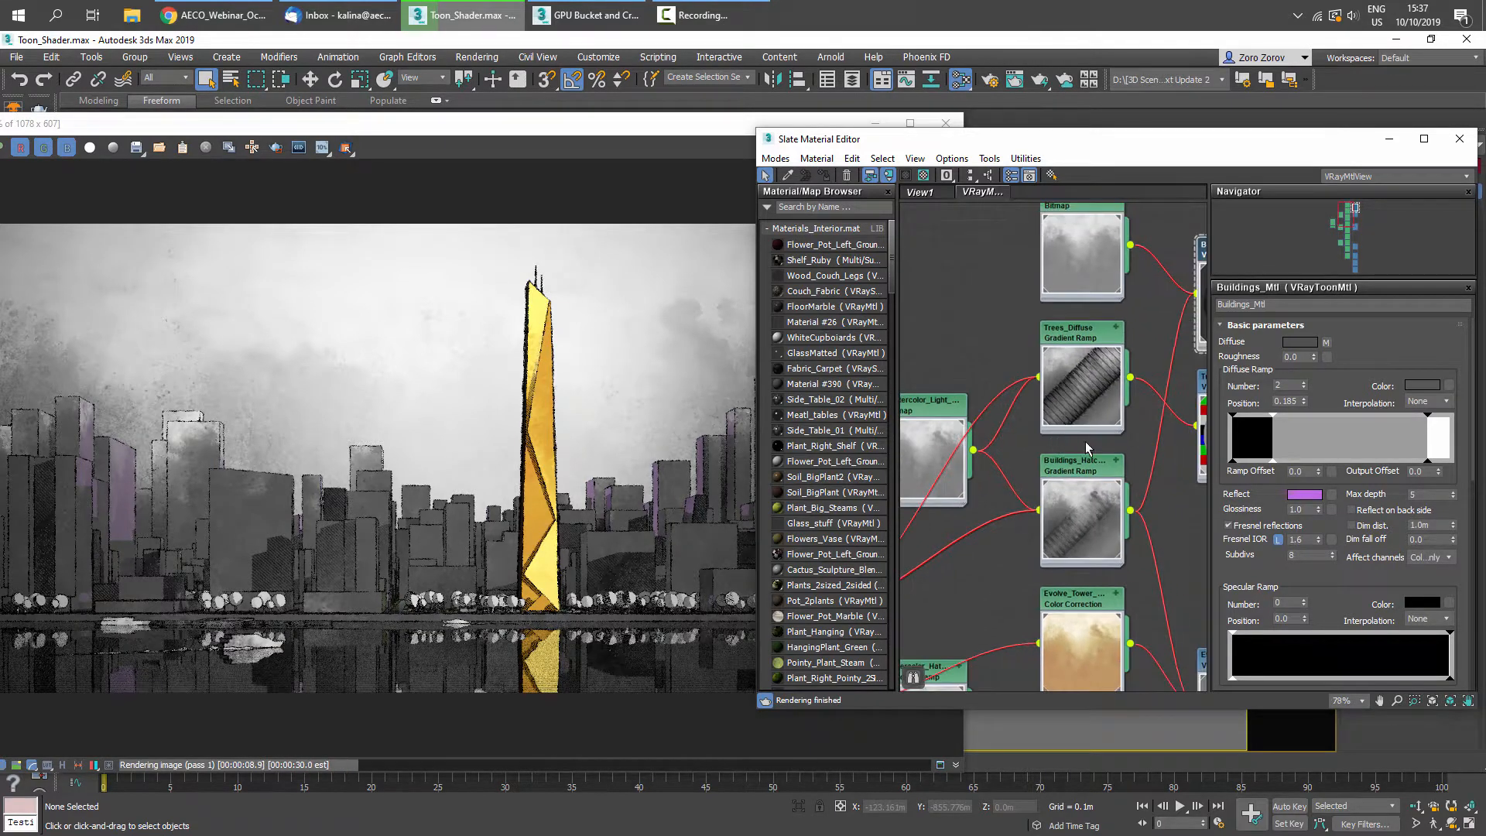
{"action": "middle_click_drag", "start_coordinate": [1087, 447], "coordinate": [923, 474]}
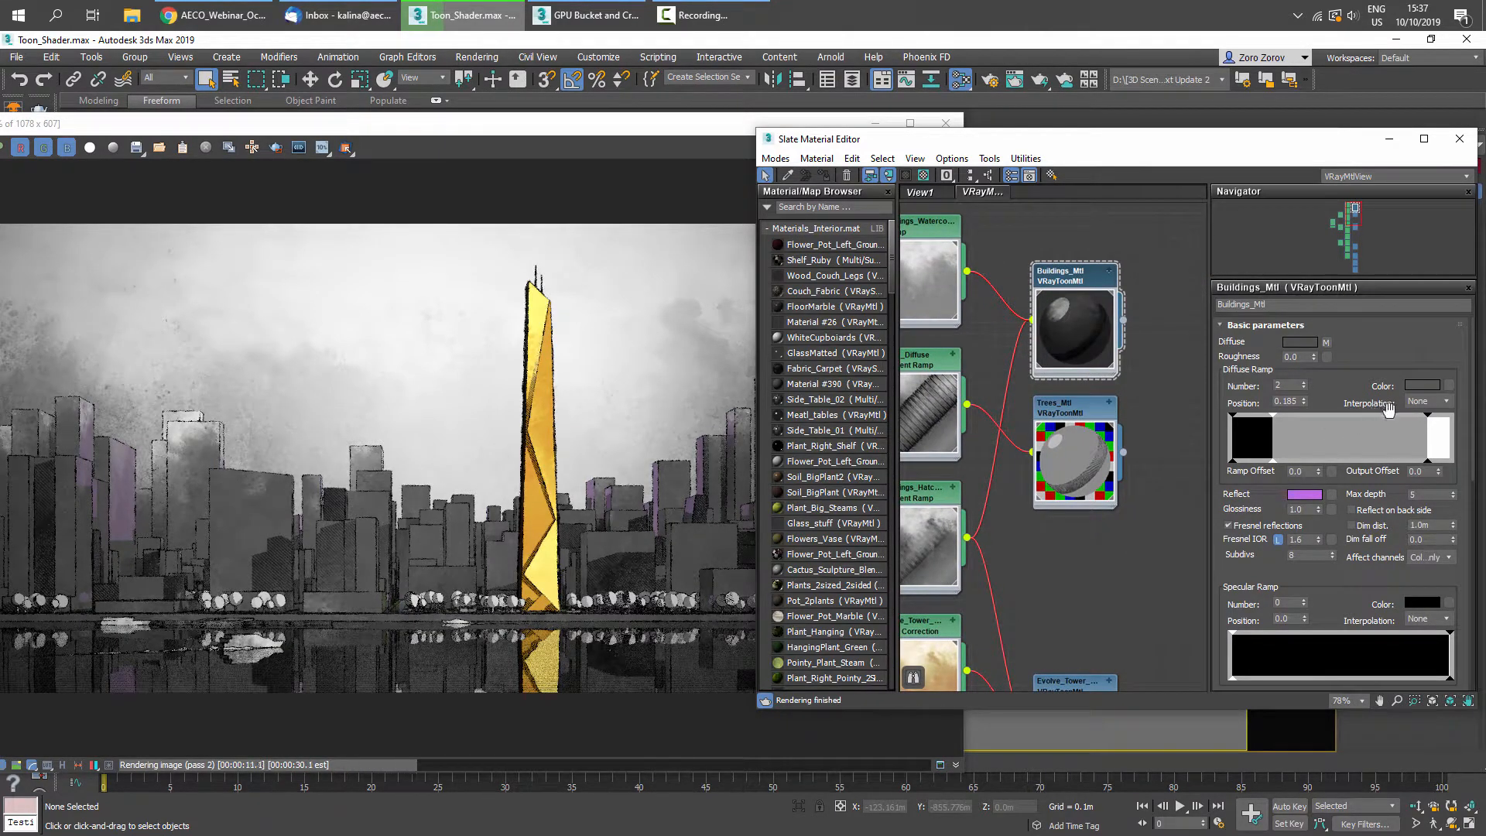
{"action": "left_click_drag", "start_coordinate": [1273, 414], "coordinate": [1316, 415]}
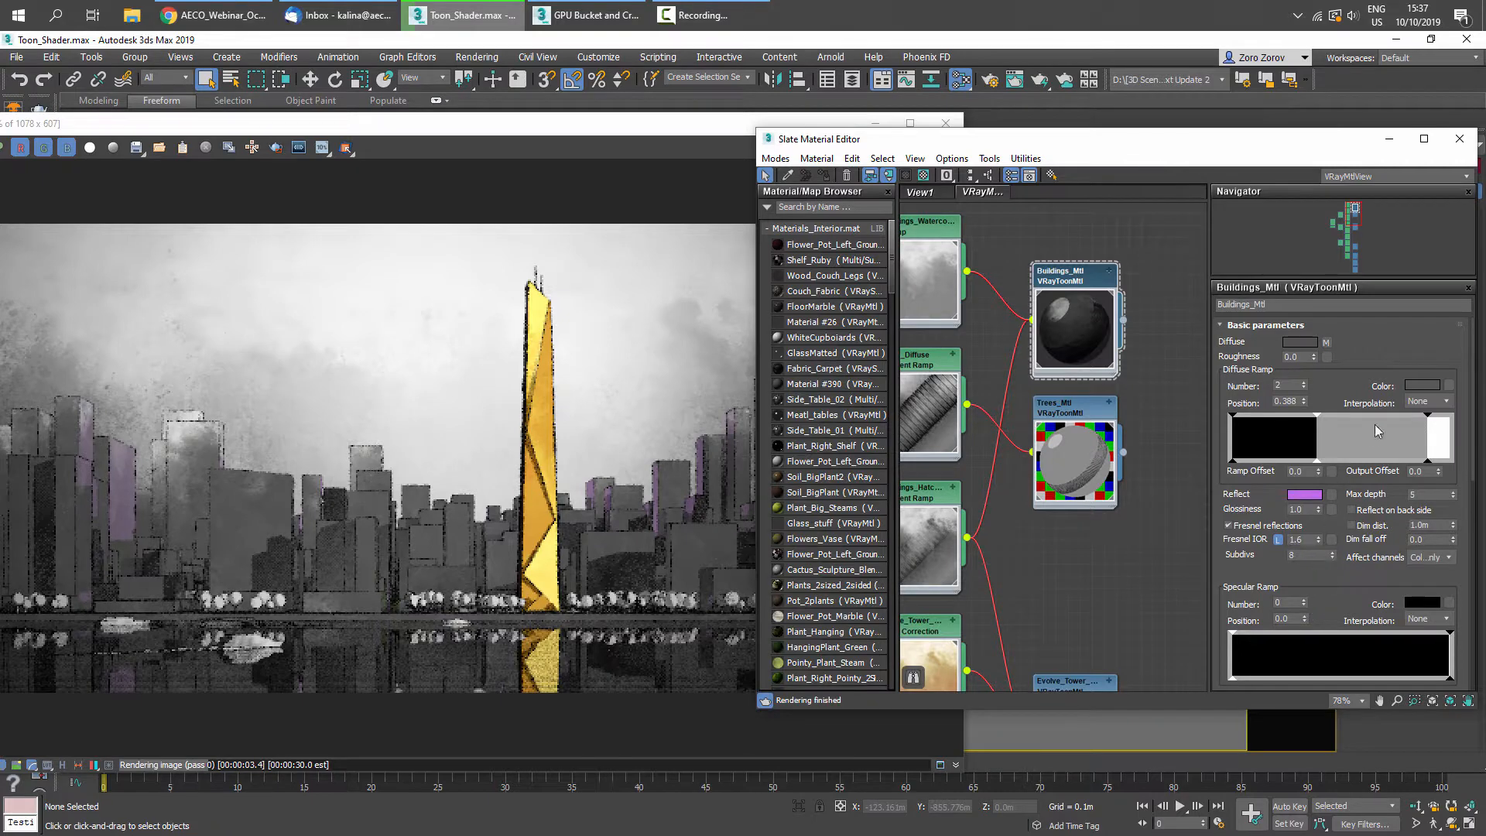
- Review the updated render in the frame buffer and close it
{"action": "left_click", "coordinate": [456, 453]}
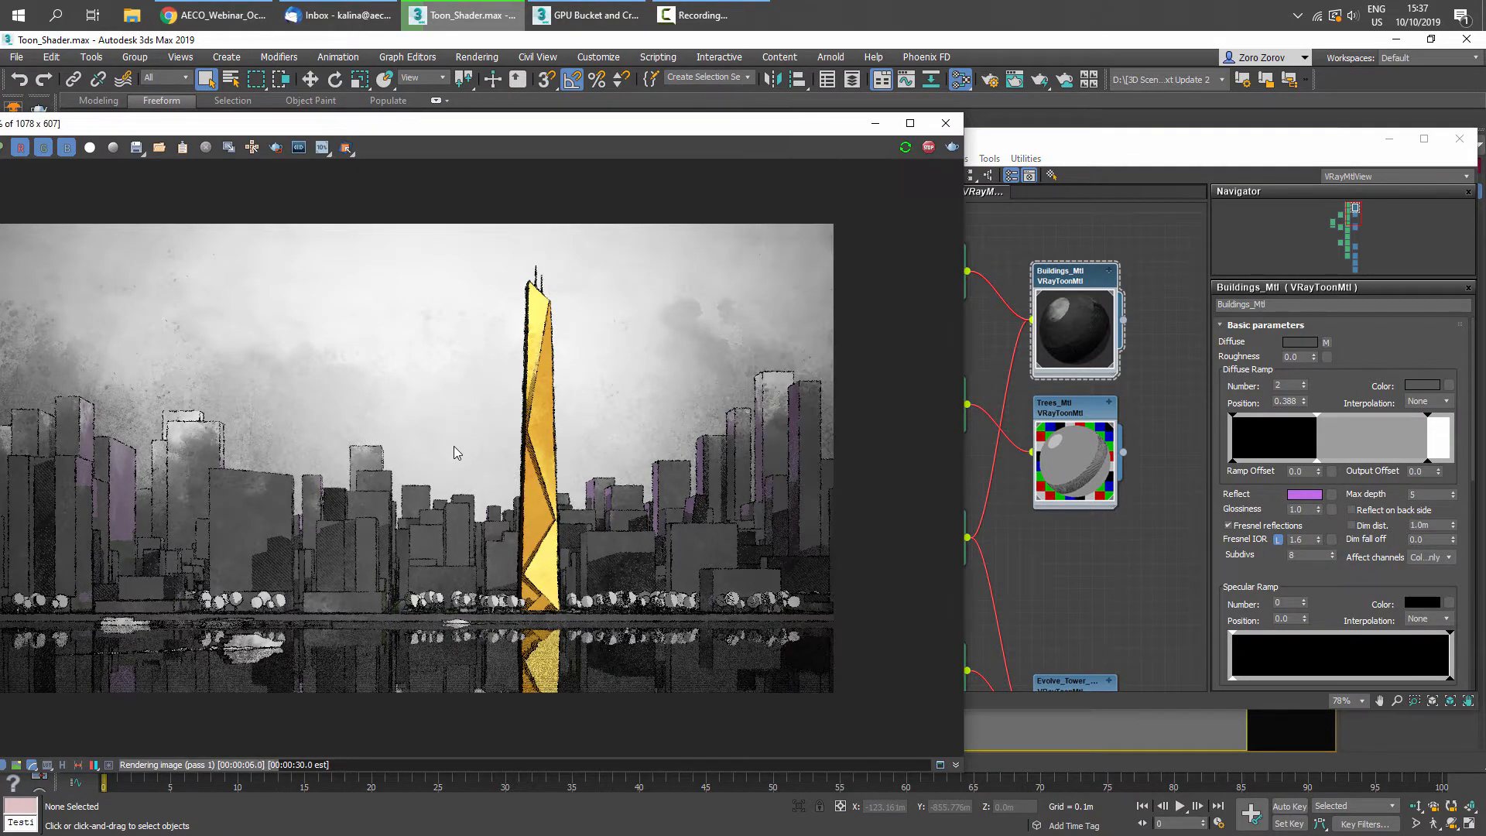
{"action": "scroll", "coordinate": [456, 454], "scroll_direction": "down", "scroll_amount": 2}
{"action": "scroll", "coordinate": [351, 384], "scroll_direction": "up", "scroll_amount": 2}
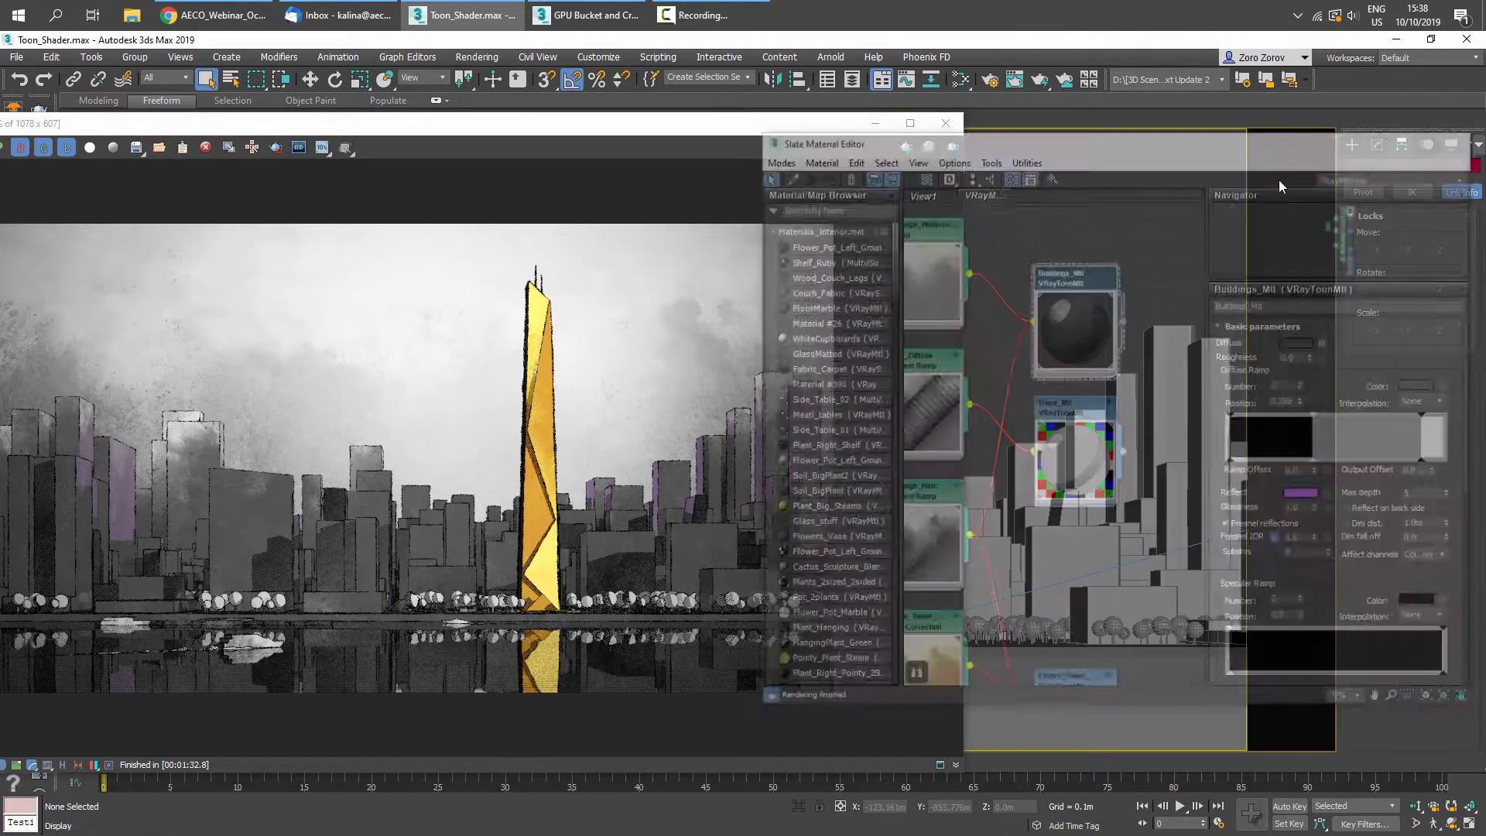
{"action": "left_click", "coordinate": [945, 123]}
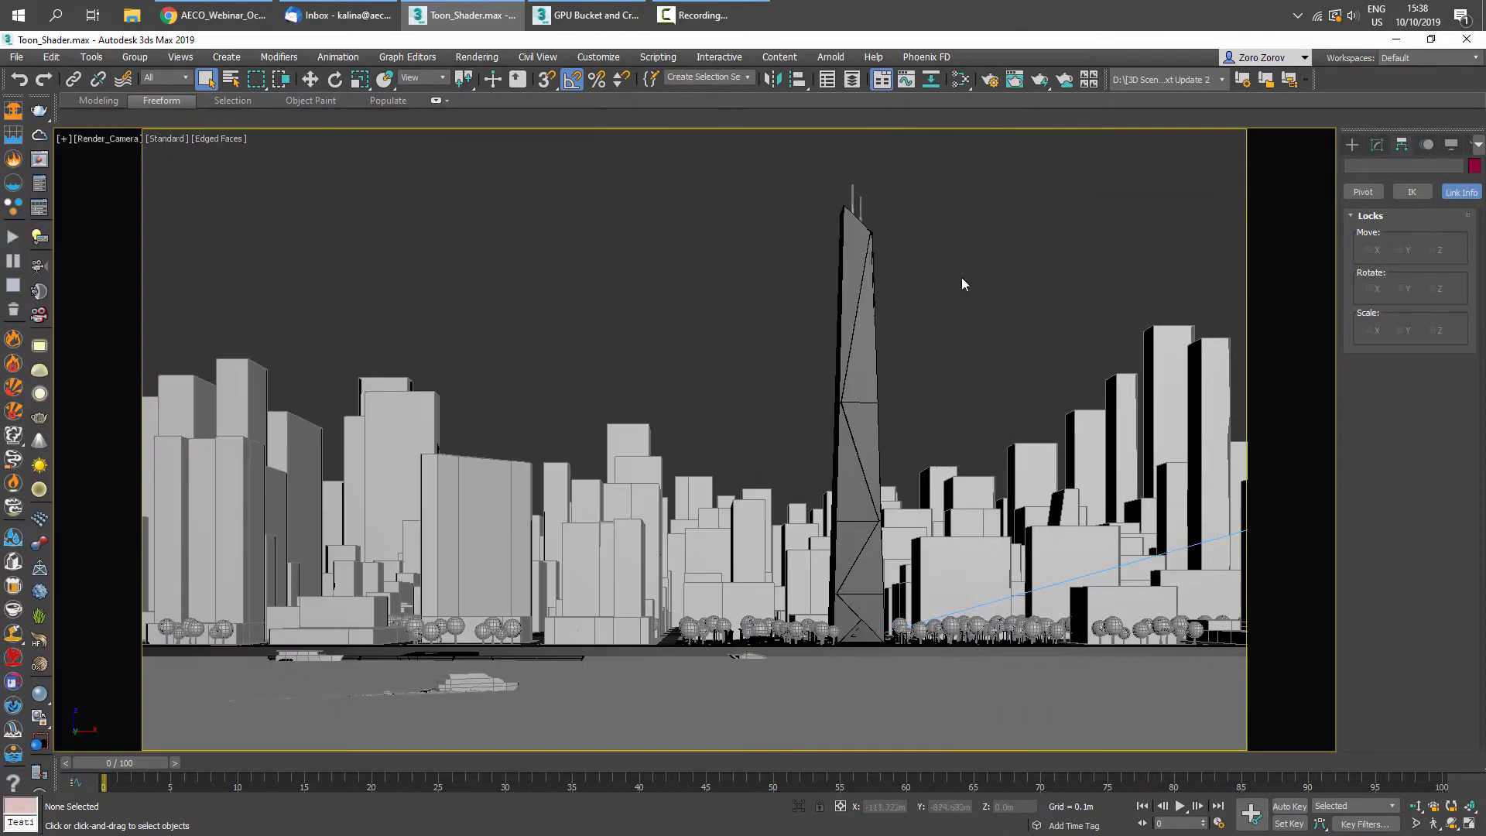
- Set the Perspective viewport as the view to render and start an interactive IPR render
{"action": "left_click", "coordinate": [979, 86]}
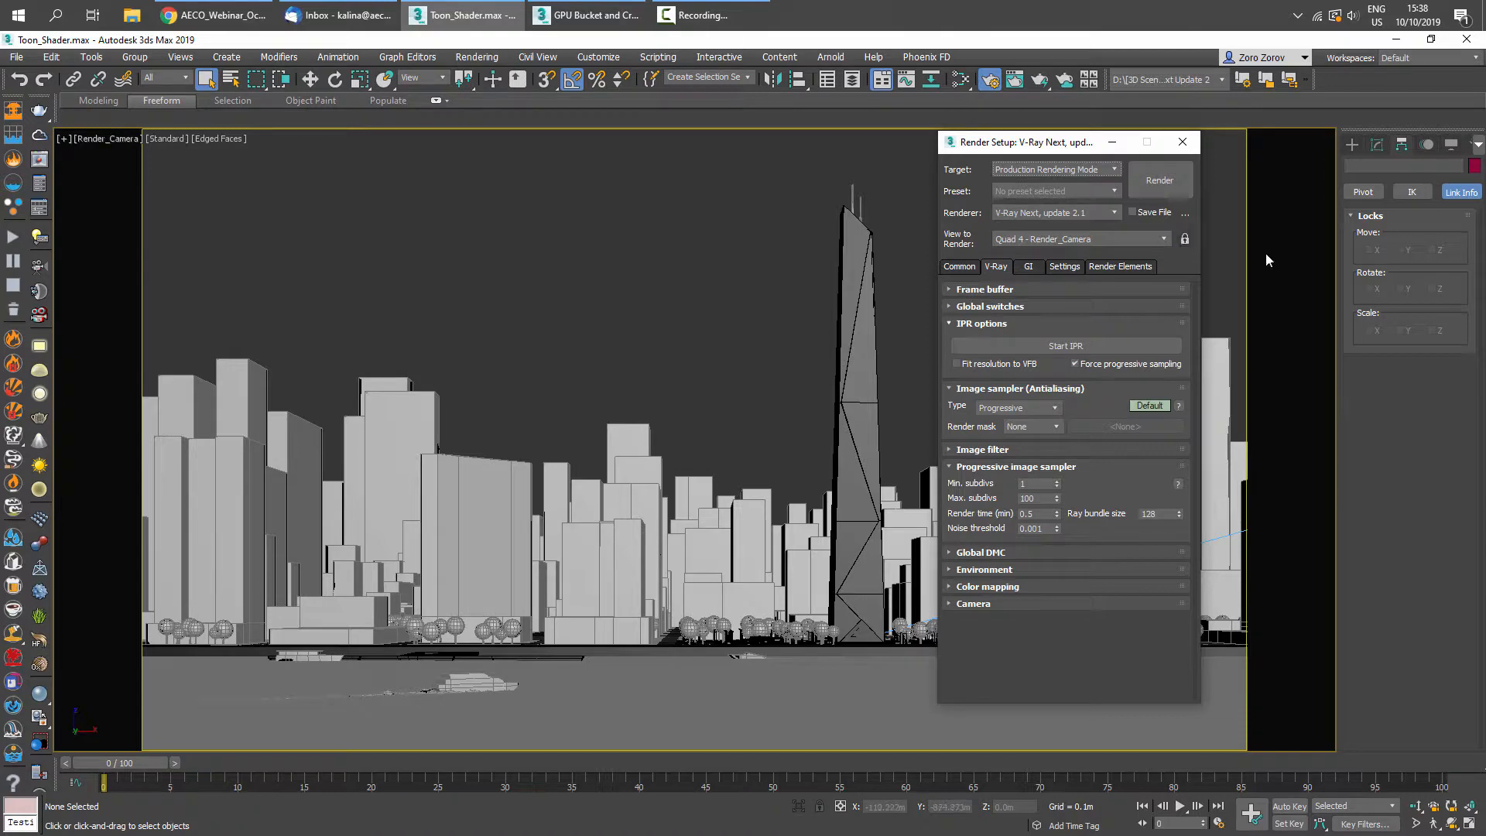
{"action": "left_click", "coordinate": [699, 259]}
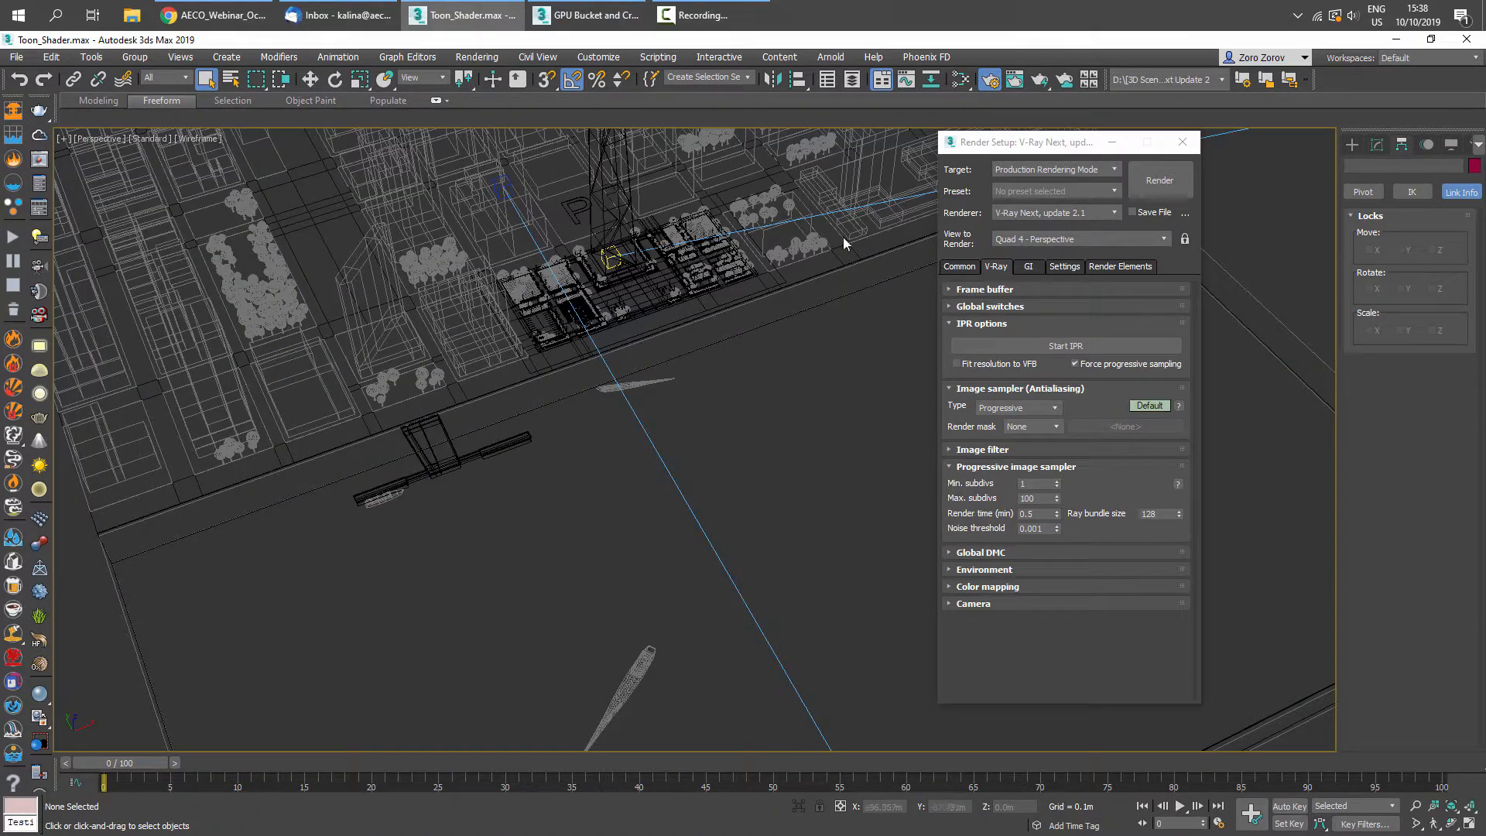
{"action": "right_click", "coordinate": [650, 253]}
{"action": "left_click", "coordinate": [696, 429]}
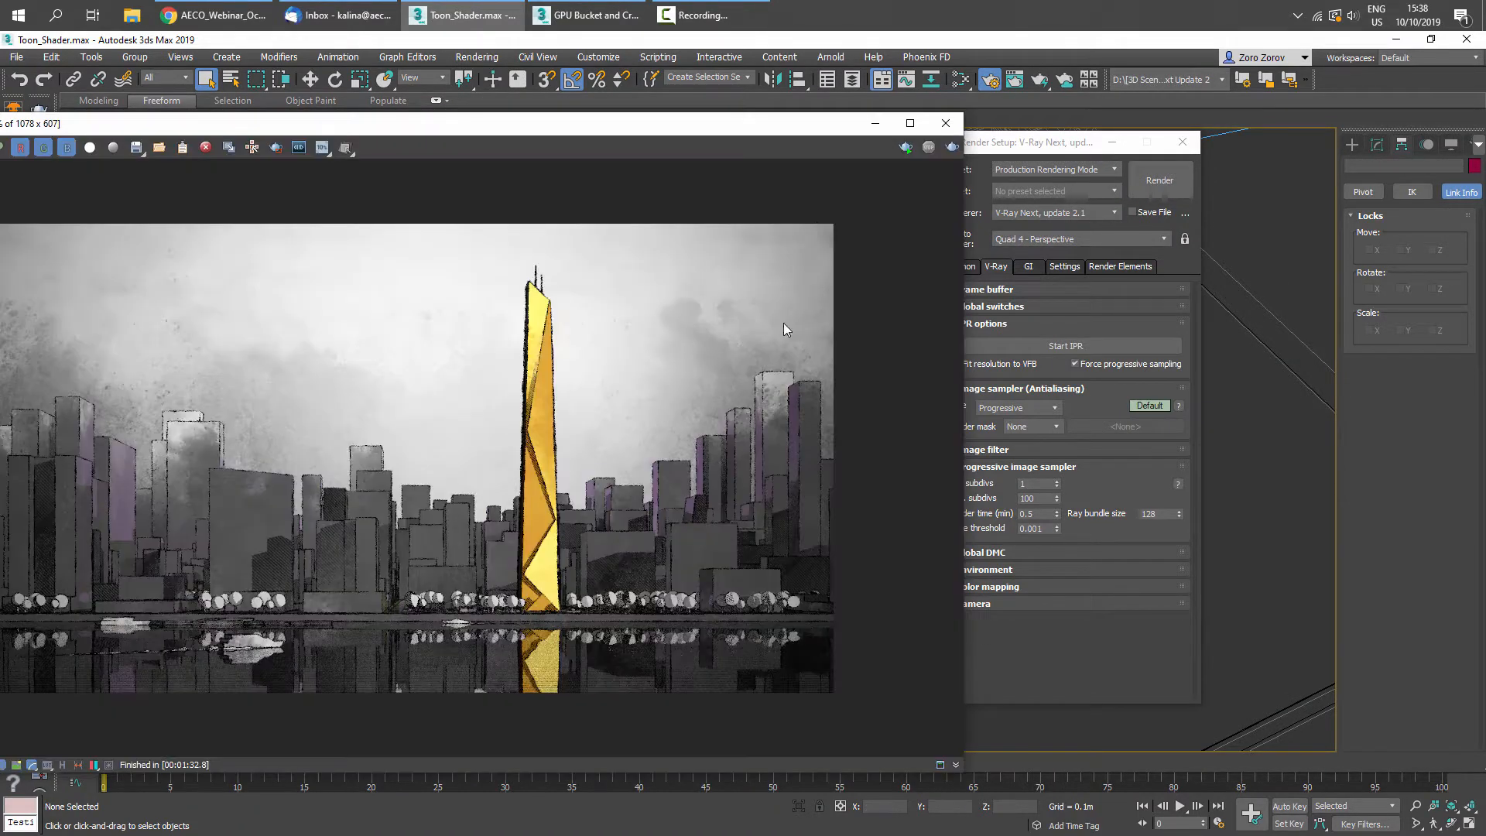
{"action": "left_click", "coordinate": [899, 154]}
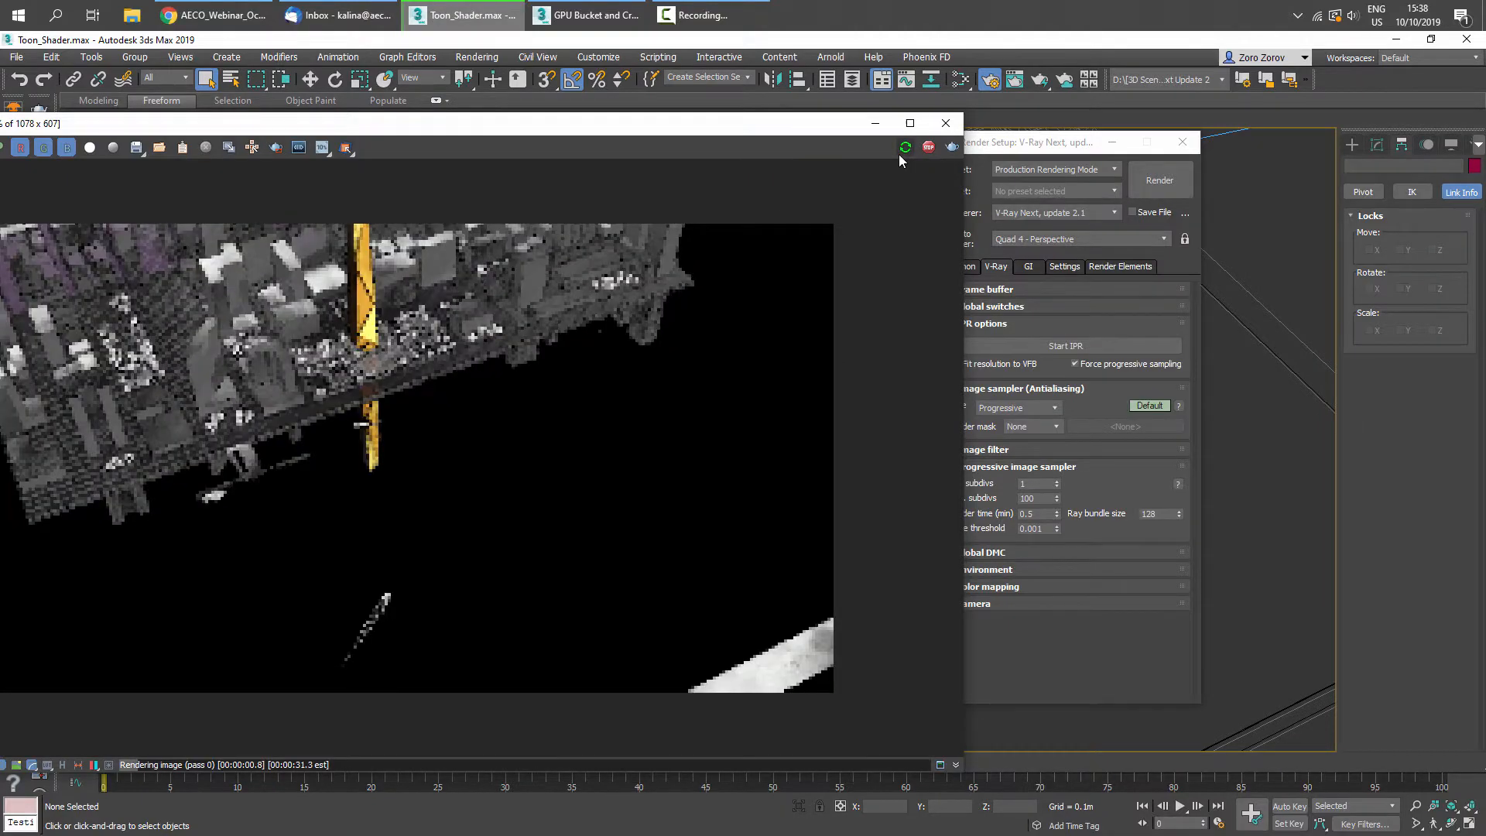
{"action": "left_click", "coordinate": [1161, 147]}
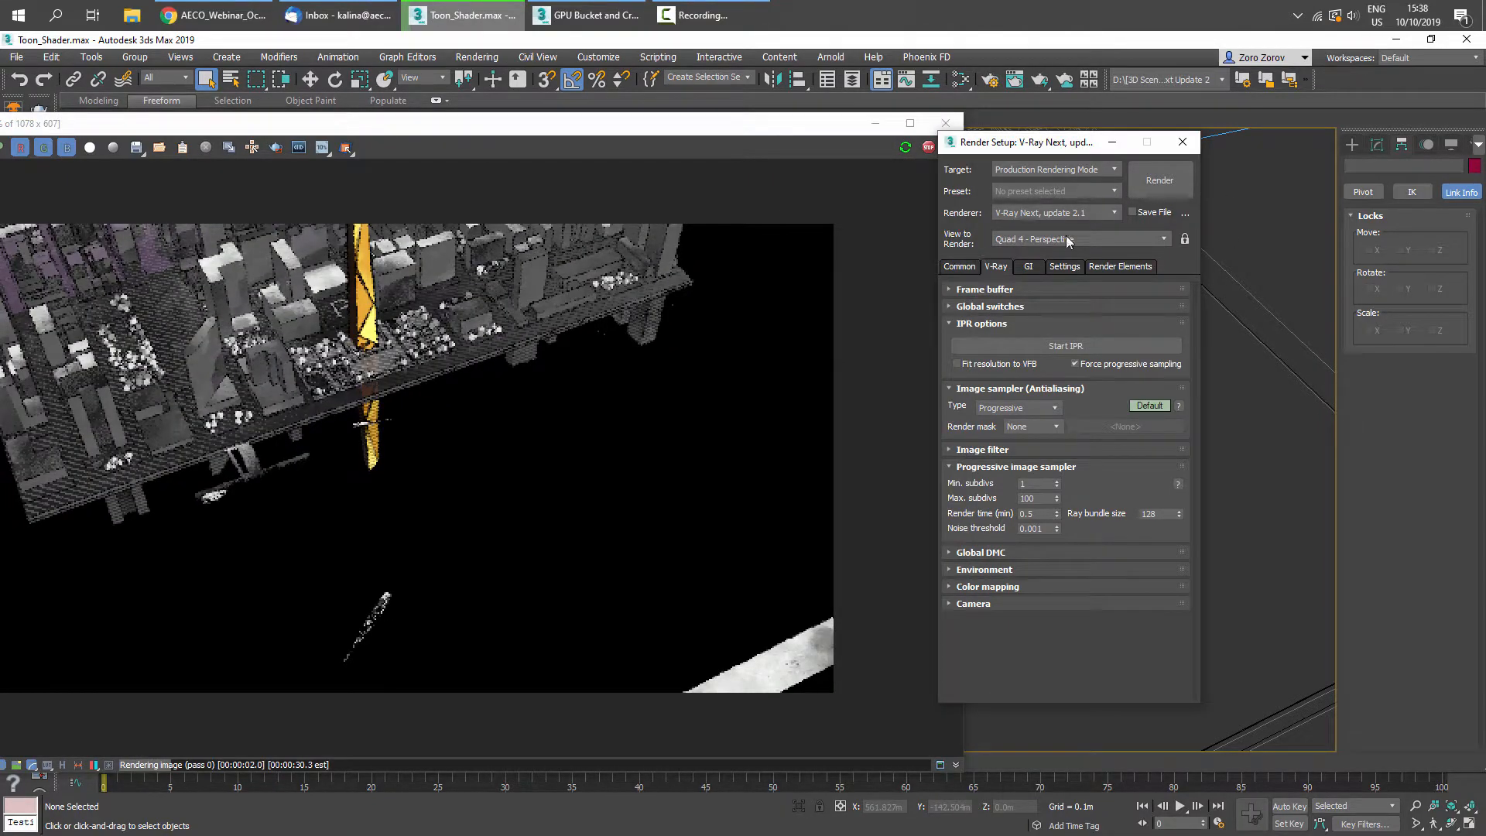
{"action": "key", "text": "F10"}
- Navigate the Perspective viewport down to a street-level view of the buildings and trees, and reposition the frame buffer
{"action": "scroll", "coordinate": [1260, 591], "scroll_direction": "down", "scroll_amount": 3}
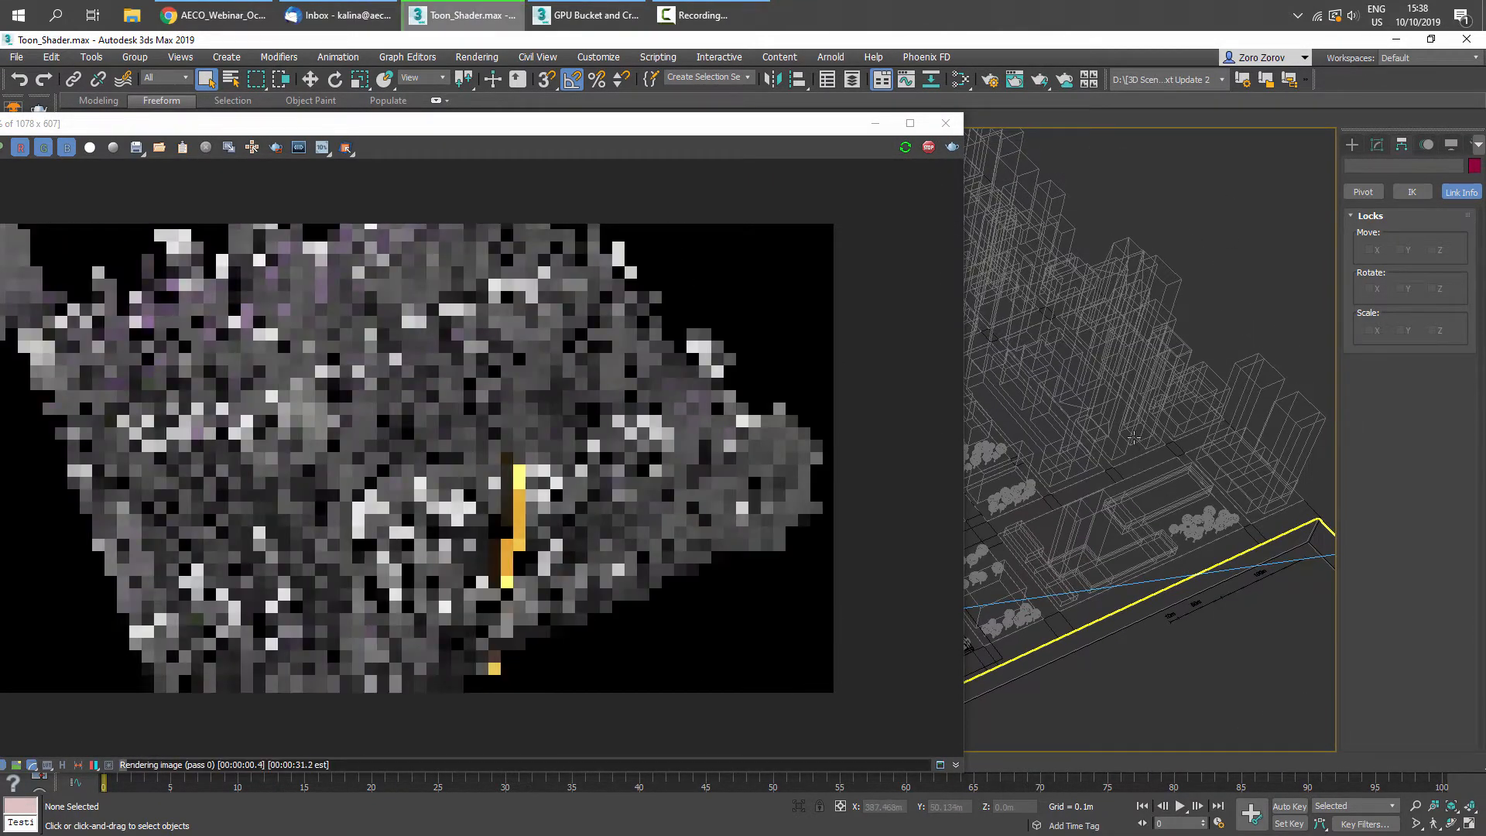
{"action": "scroll", "coordinate": [1129, 489], "scroll_direction": "up", "scroll_amount": 4}
{"action": "scroll", "coordinate": [1130, 489], "scroll_direction": "up", "scroll_amount": 4}
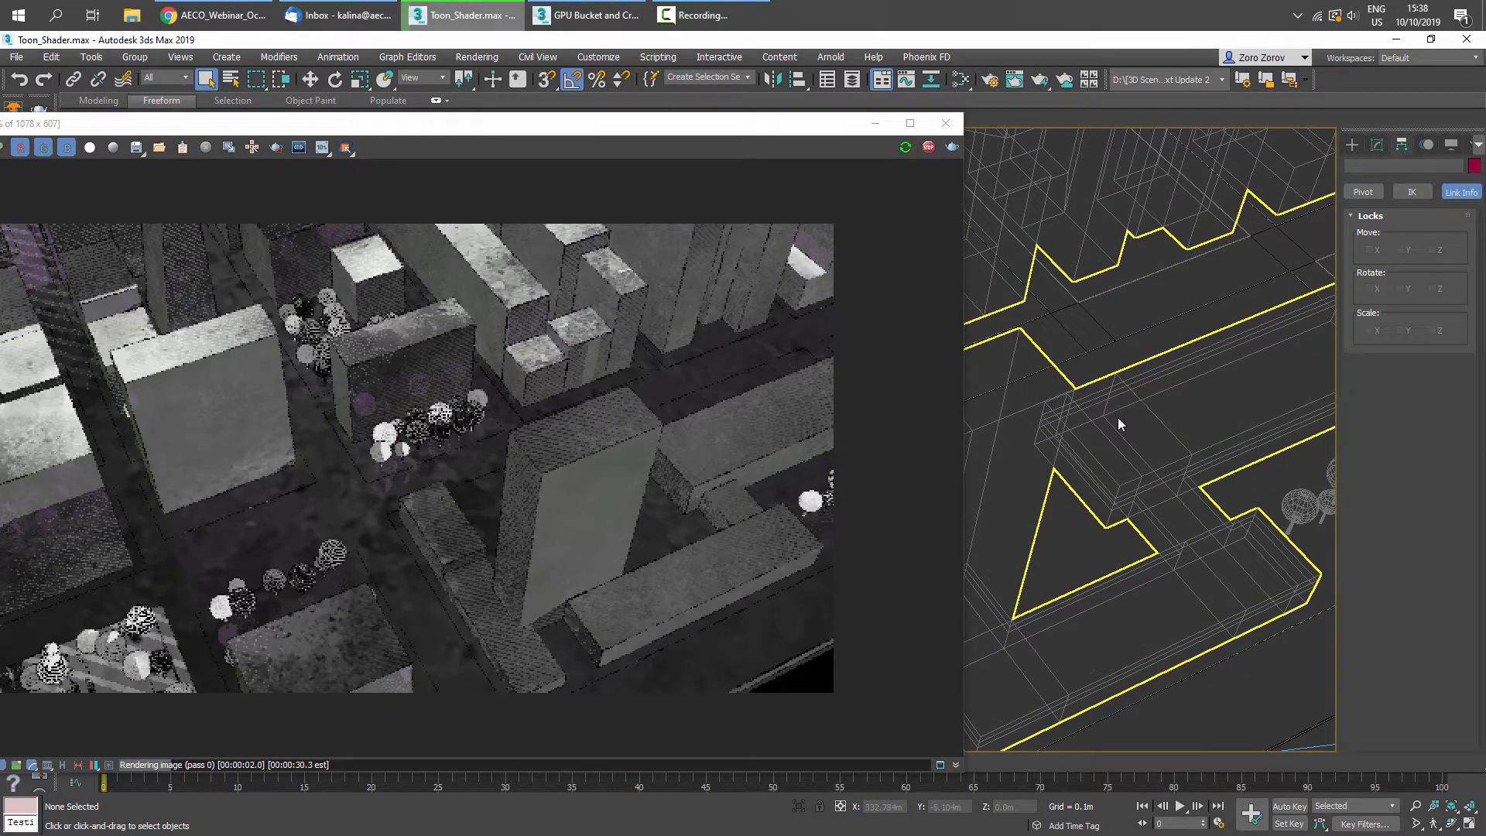
{"action": "middle_click_drag", "start_coordinate": [1118, 417], "coordinate": [1196, 508], "text": "alt"}
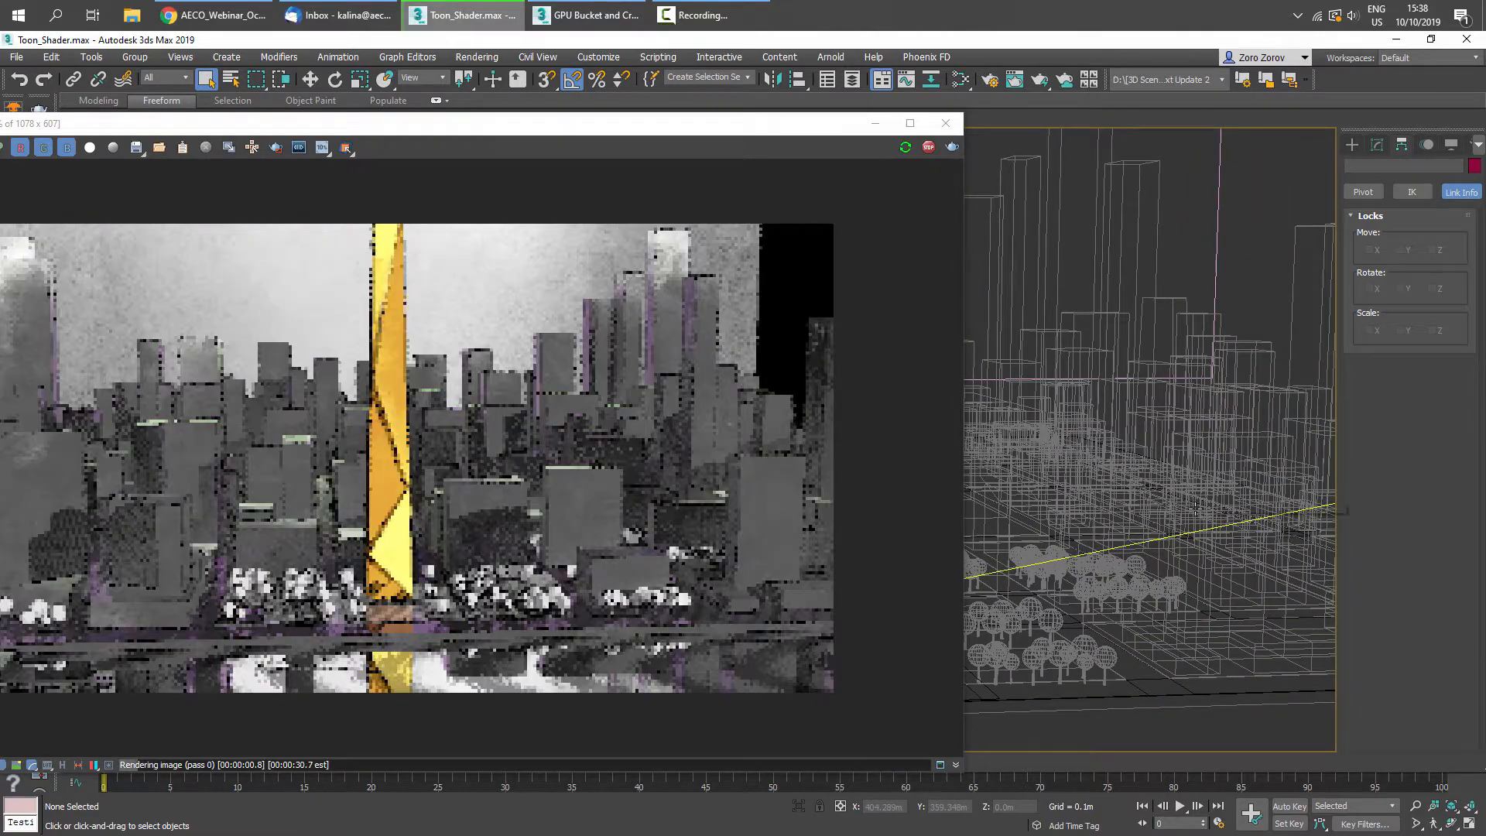
{"action": "scroll", "coordinate": [1055, 375], "scroll_direction": "up", "scroll_amount": 5}
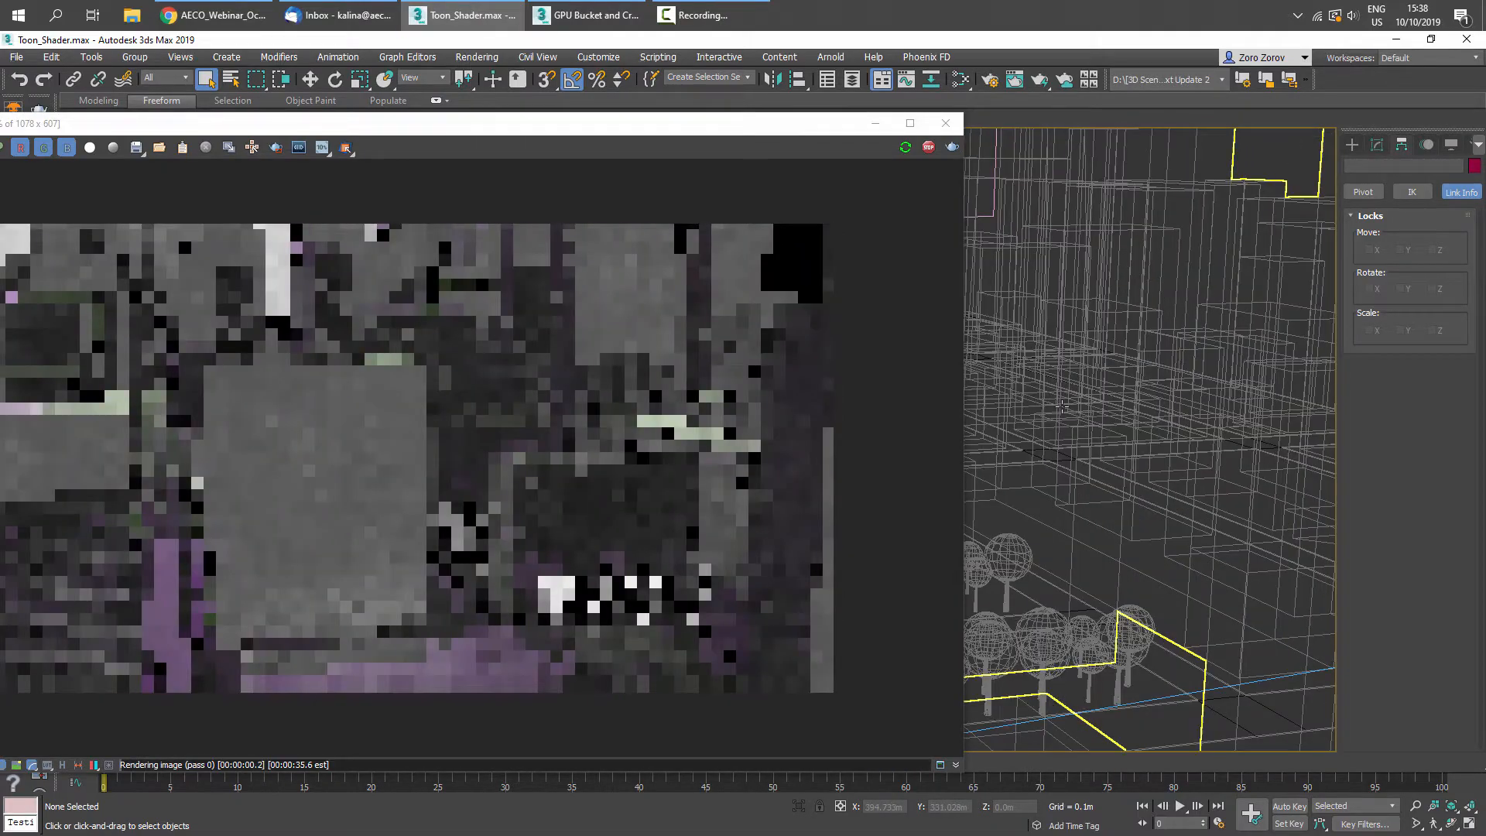
{"action": "middle_click_drag", "start_coordinate": [1061, 406], "coordinate": [1072, 313]}
{"action": "scroll", "coordinate": [1073, 314], "scroll_direction": "down", "scroll_amount": 3}
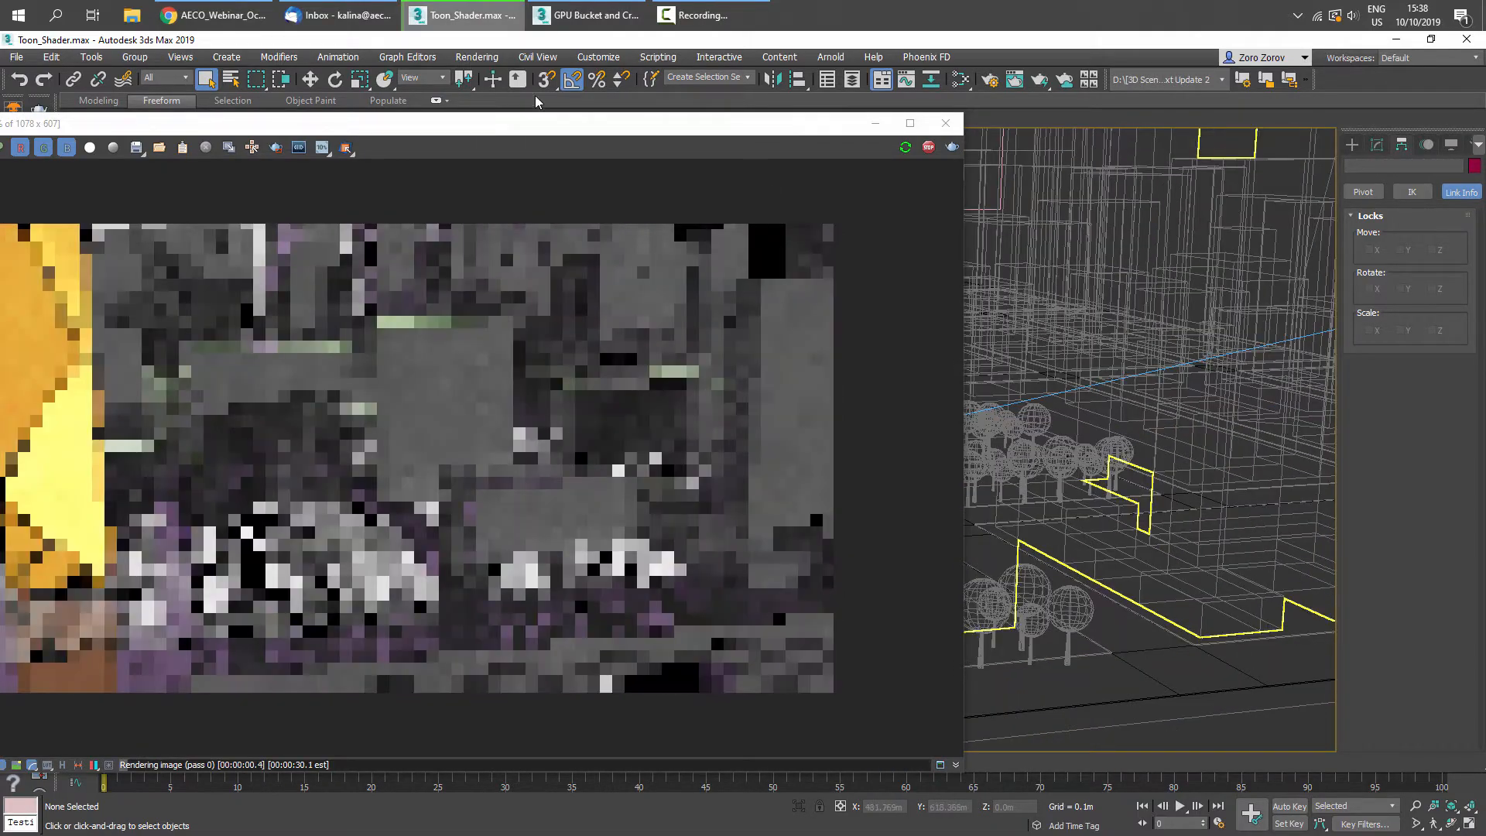
{"action": "left_click_drag", "start_coordinate": [436, 123], "coordinate": [938, 126]}
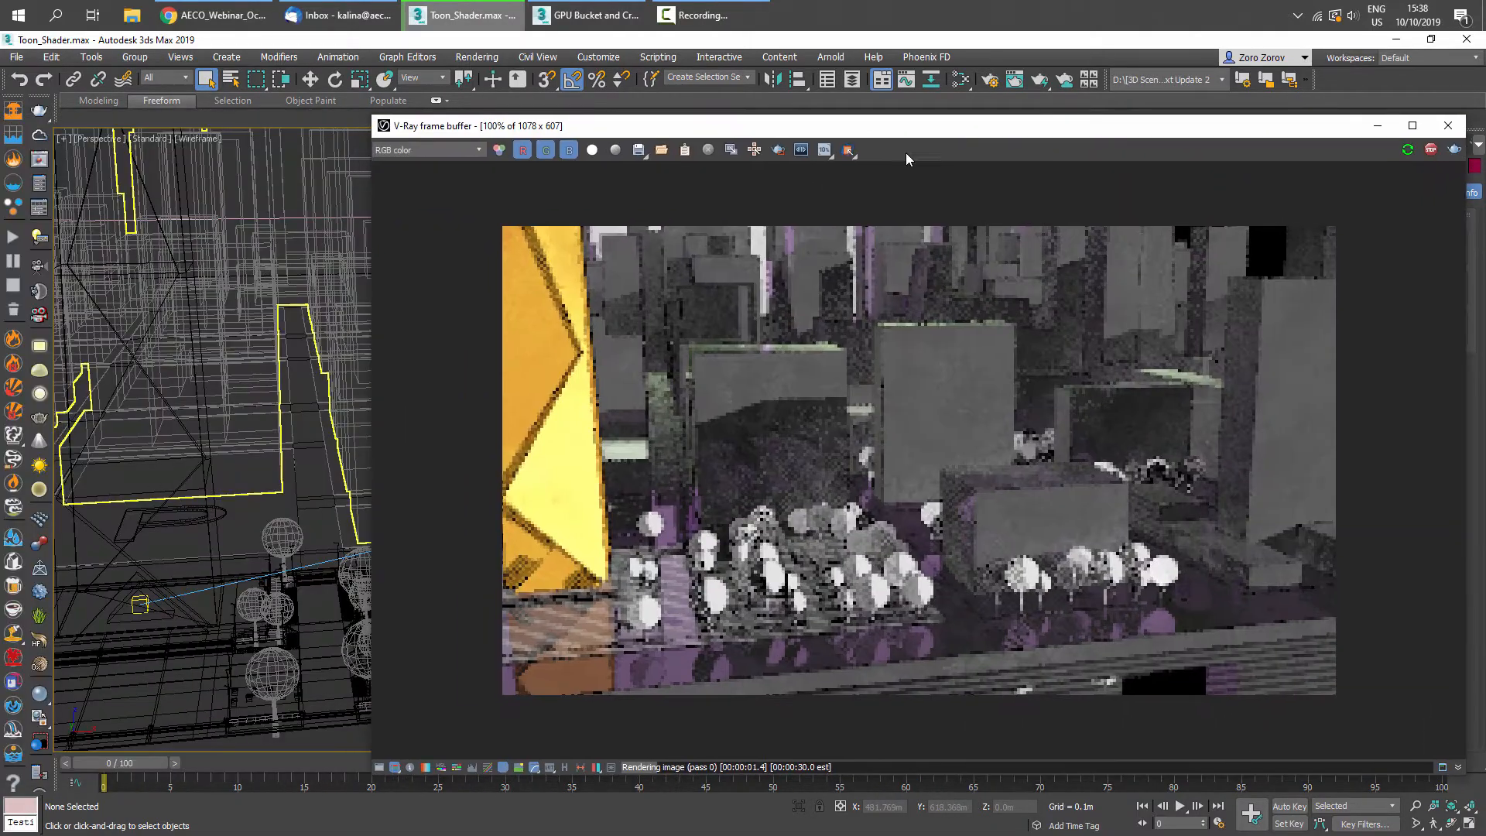
- Open the V-Ray Light Lister to review the VRaySun settings, then close it
{"action": "left_click", "coordinate": [39, 236]}
{"action": "left_click_drag", "start_coordinate": [809, 693], "coordinate": [534, 281]}
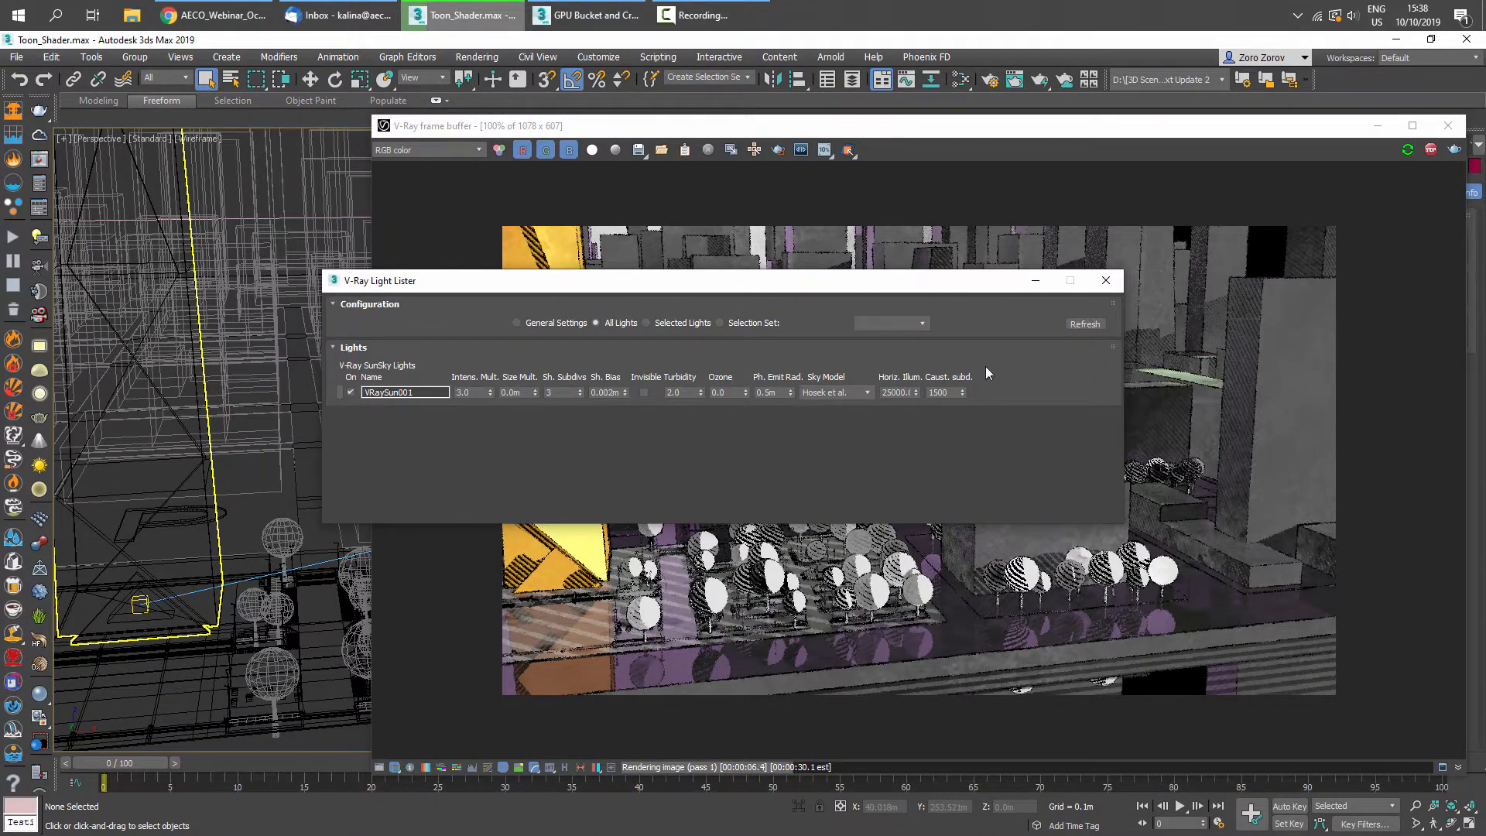
{"action": "left_click", "coordinate": [1105, 280]}
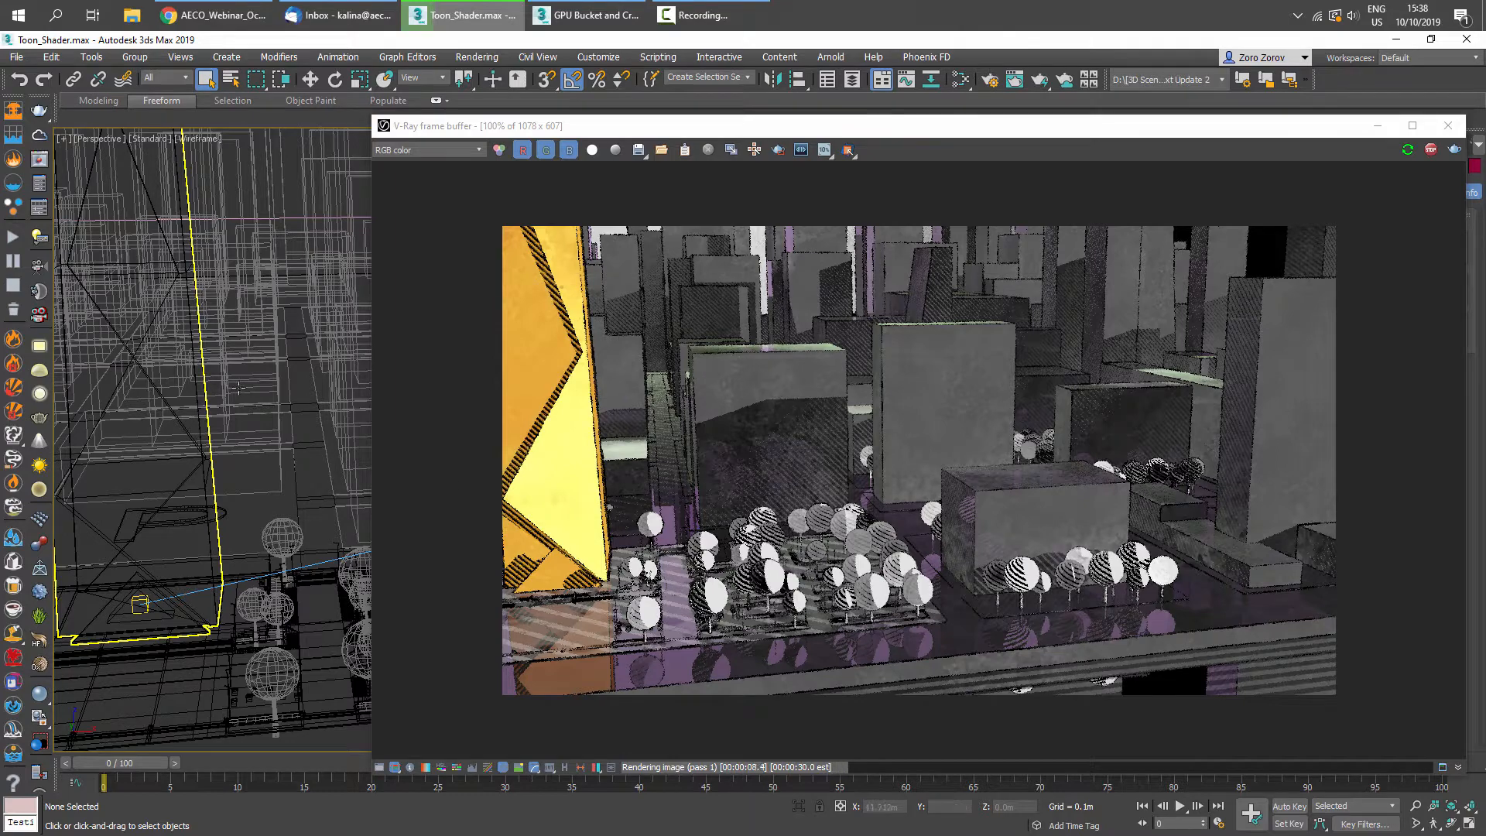
- Orbit the Perspective view to centre the golden tower in the IPR render and reposition the frame buffer
{"action": "middle_click_drag", "start_coordinate": [552, 434], "coordinate": [619, 444]}
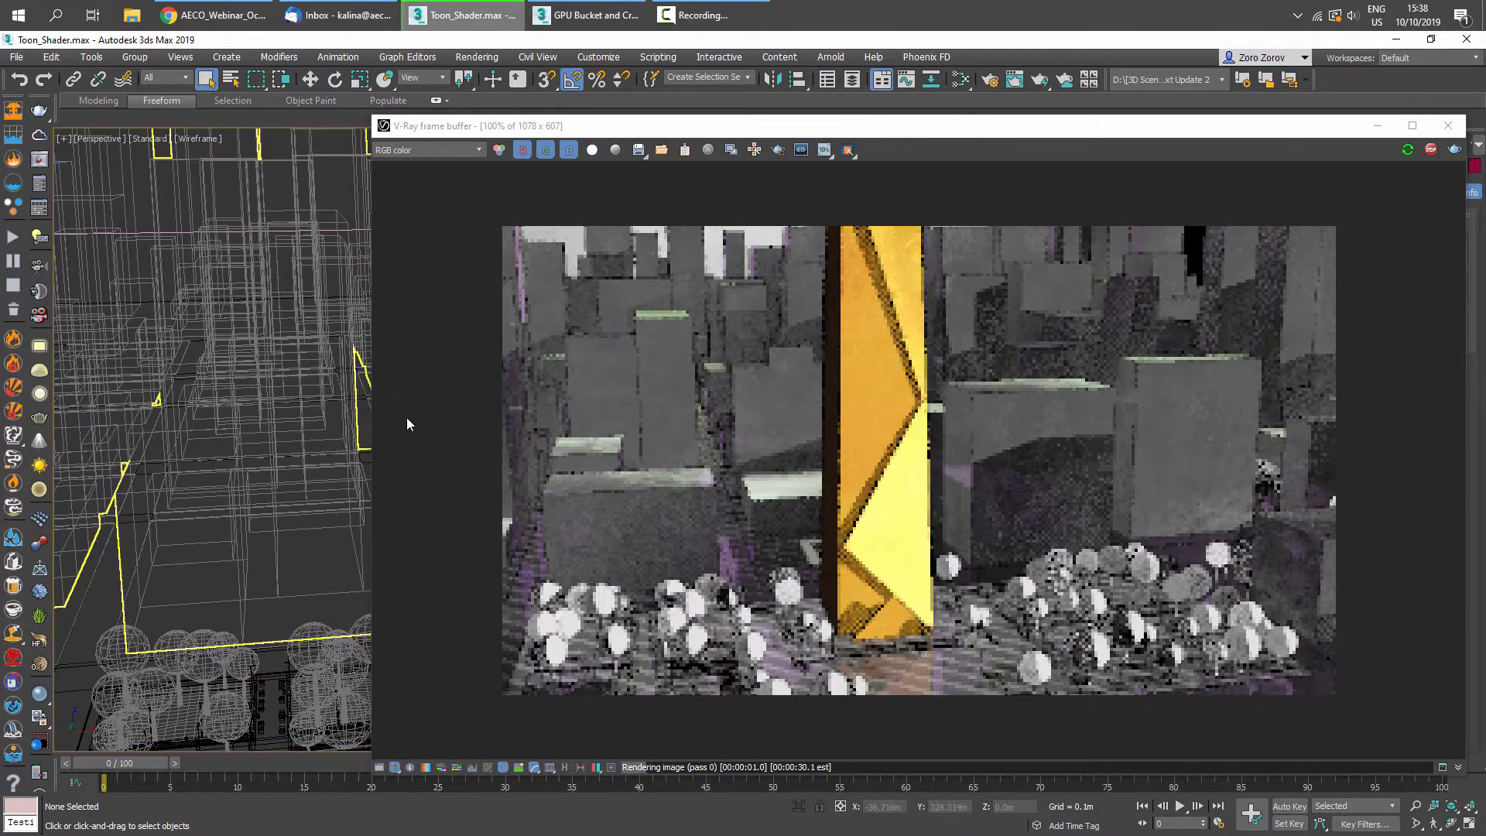
{"action": "left_click_drag", "start_coordinate": [998, 127], "coordinate": [697, 105]}
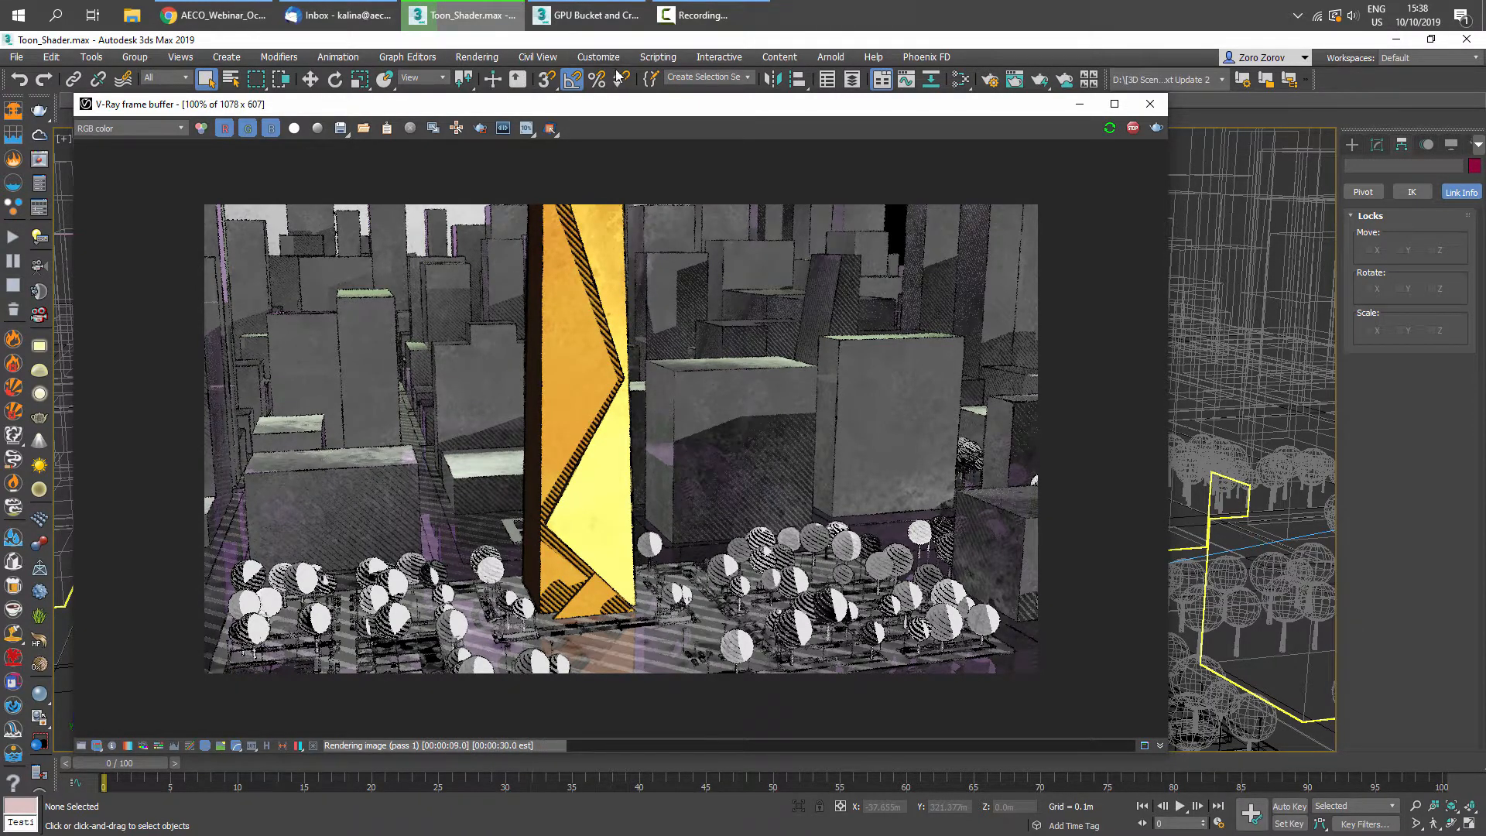
{"action": "left_click_drag", "start_coordinate": [620, 113], "coordinate": [625, 138]}
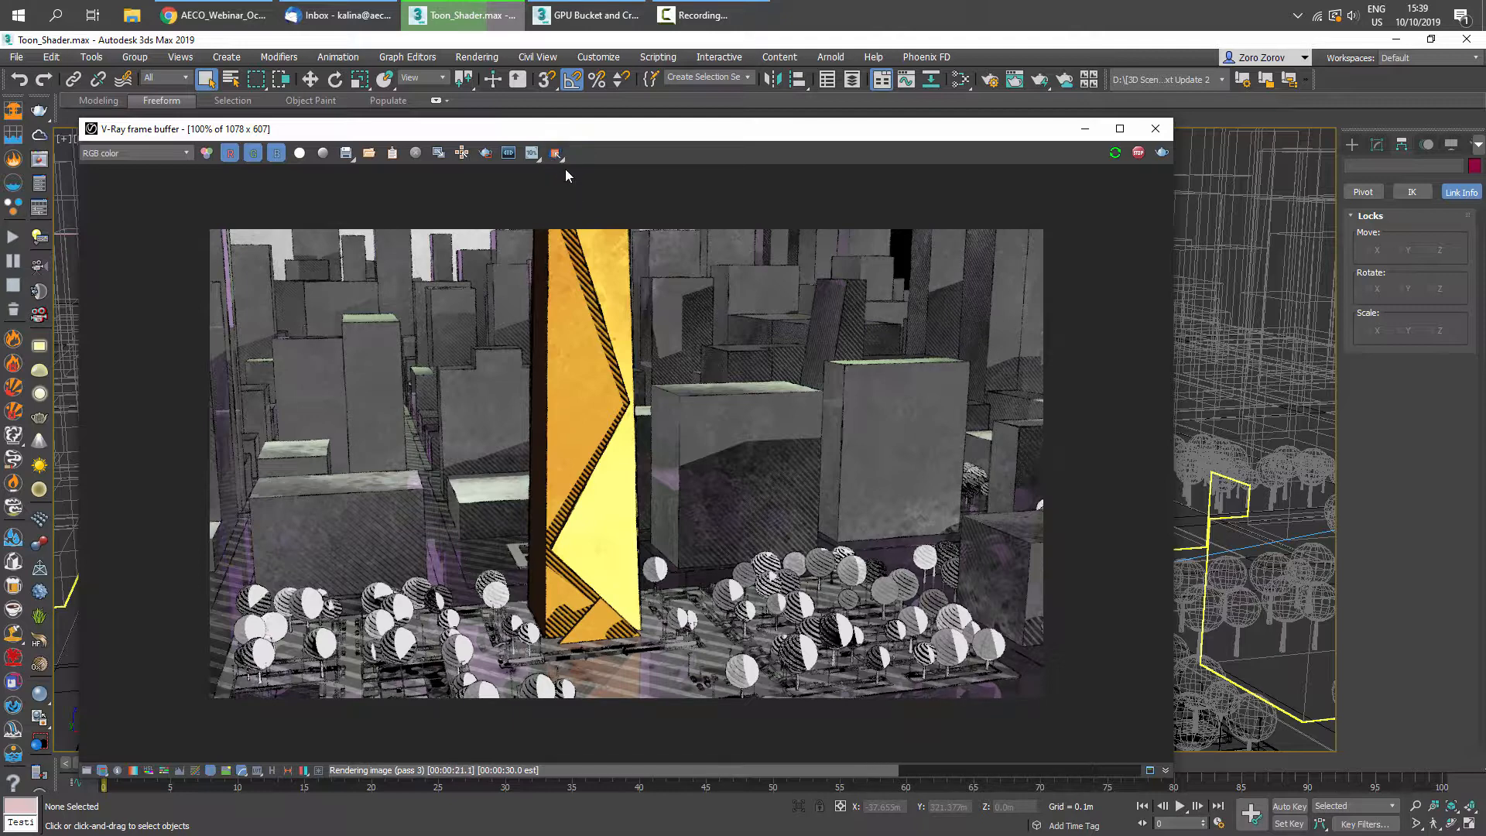
- Set the frame buffer to Isolate Selected mode and select the trees so only they render
{"action": "left_click", "coordinate": [563, 161]}
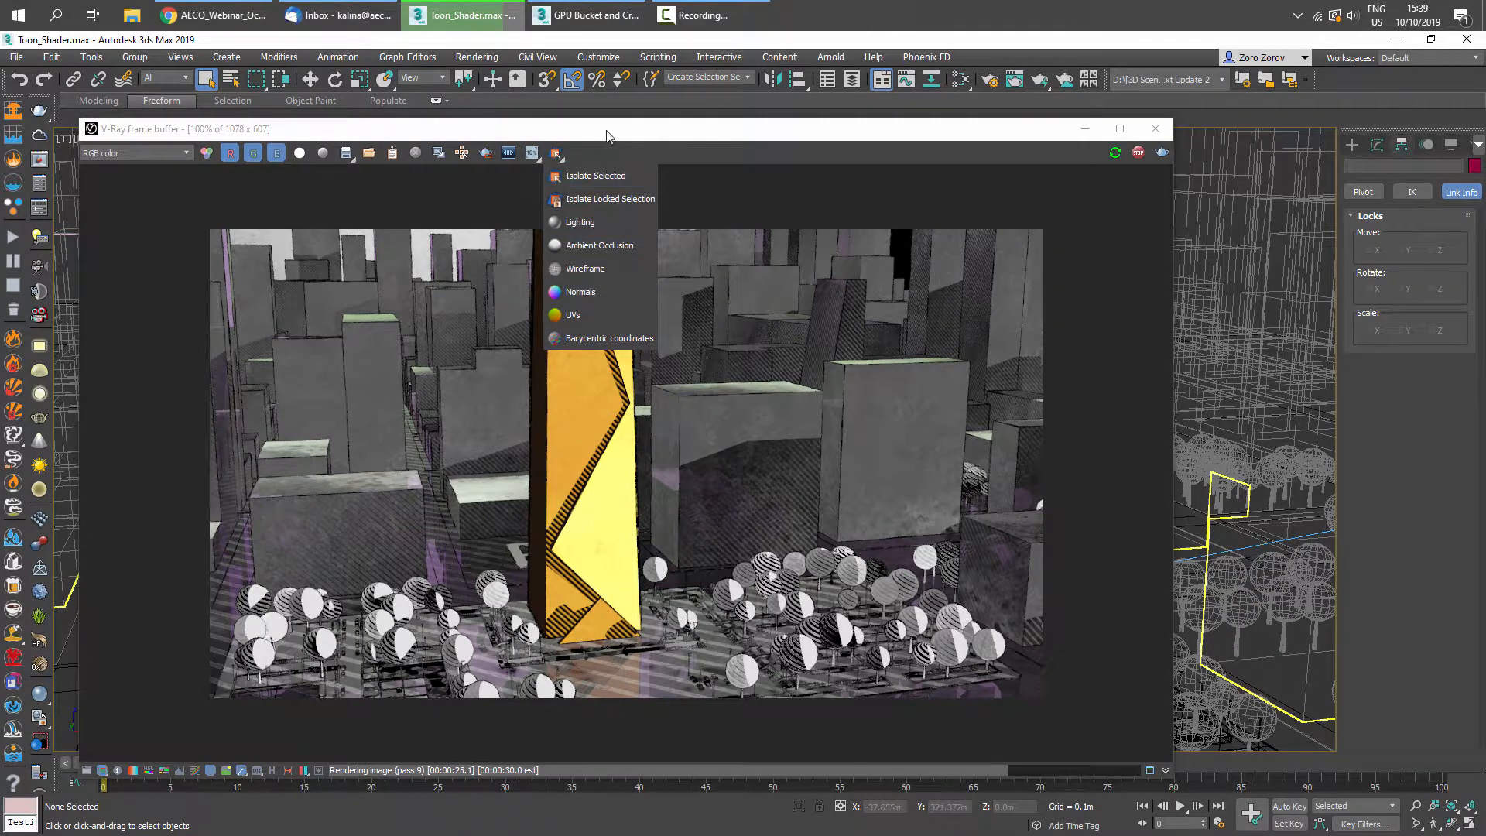
{"action": "left_click", "coordinate": [590, 175]}
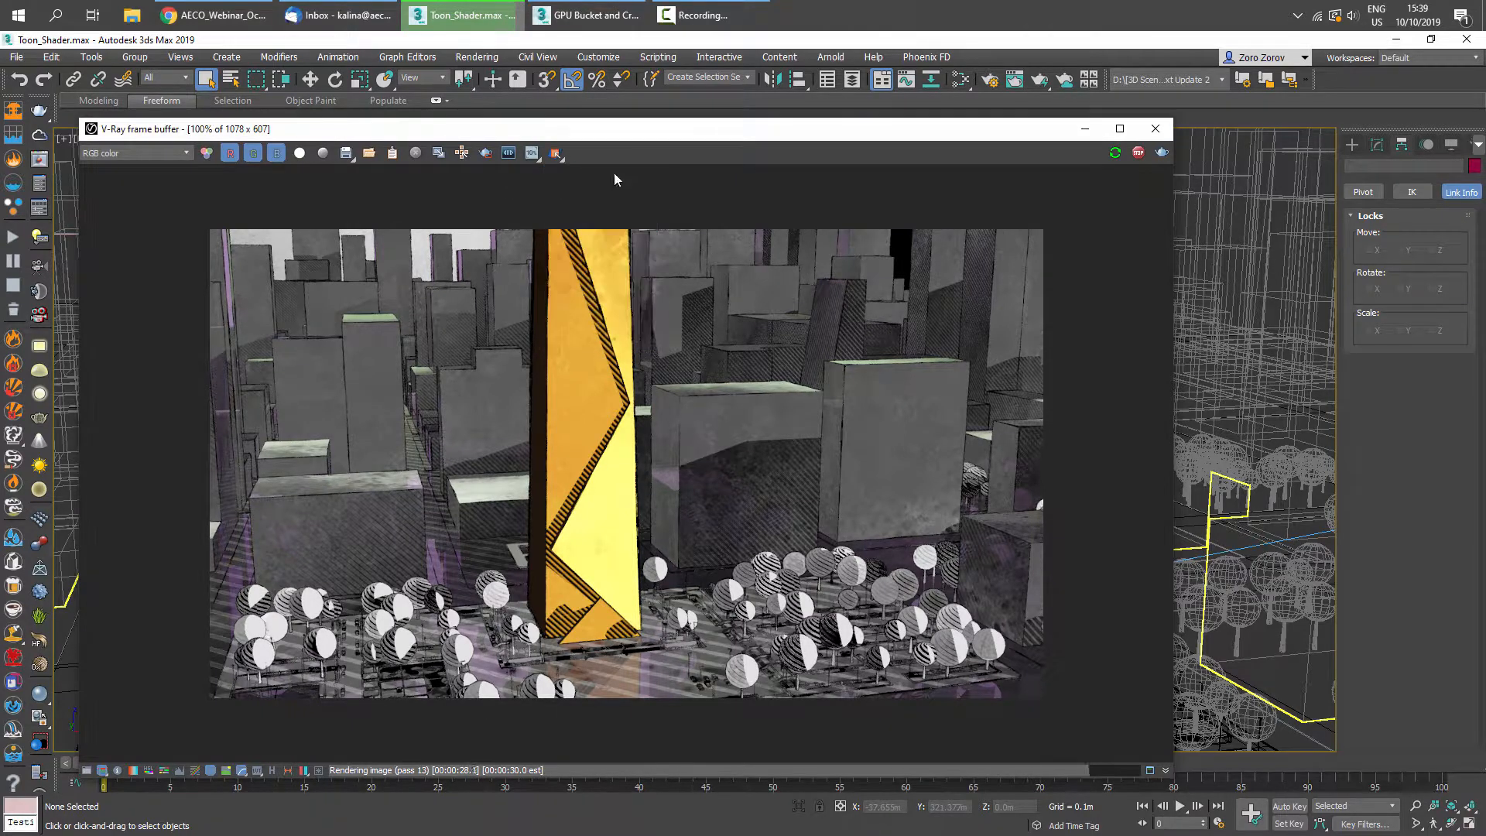
{"action": "left_click", "coordinate": [1226, 460]}
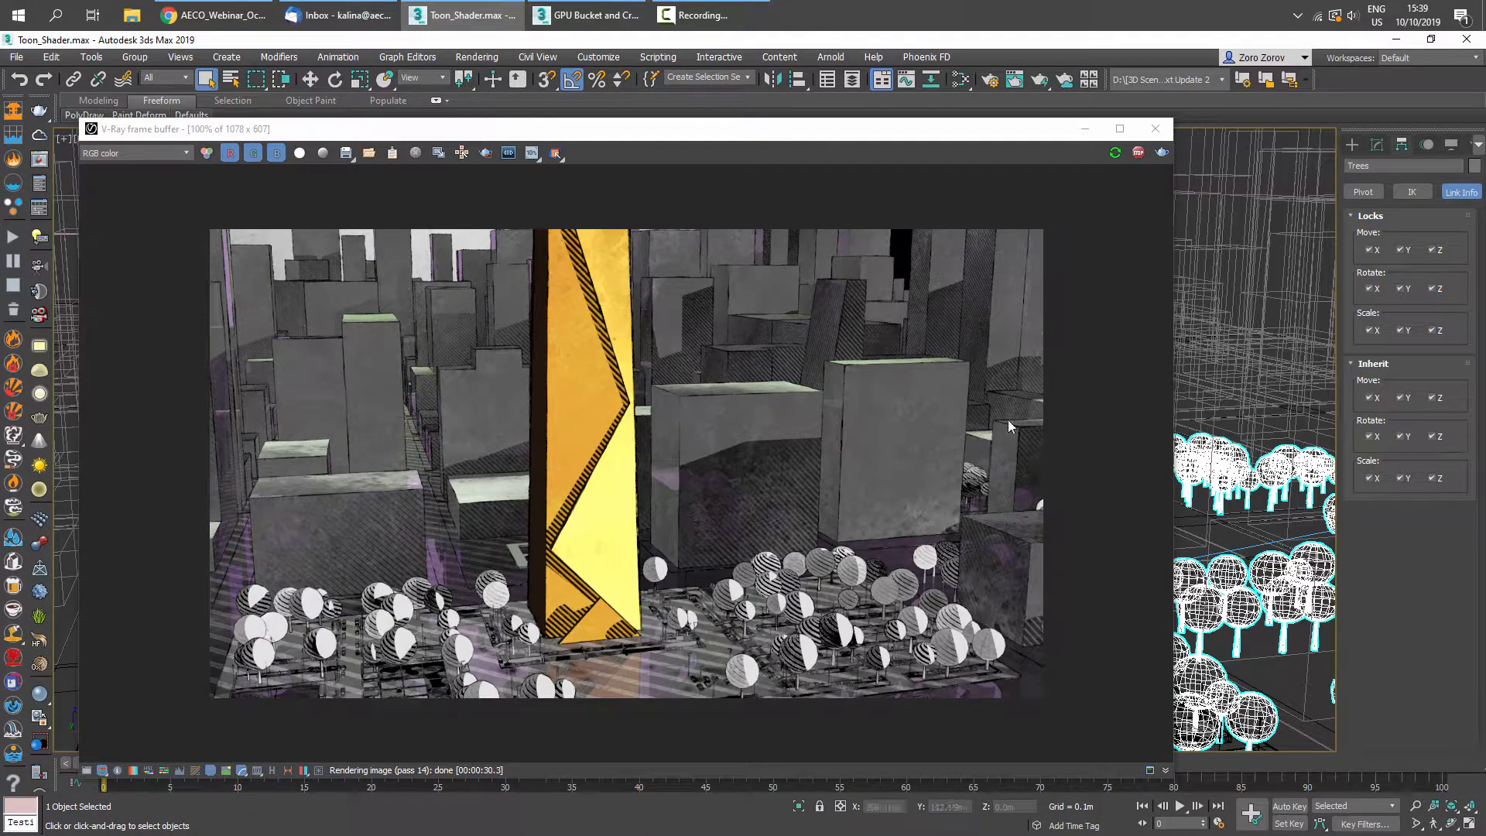
{"action": "middle_click_drag", "start_coordinate": [1285, 448], "coordinate": [1244, 428]}
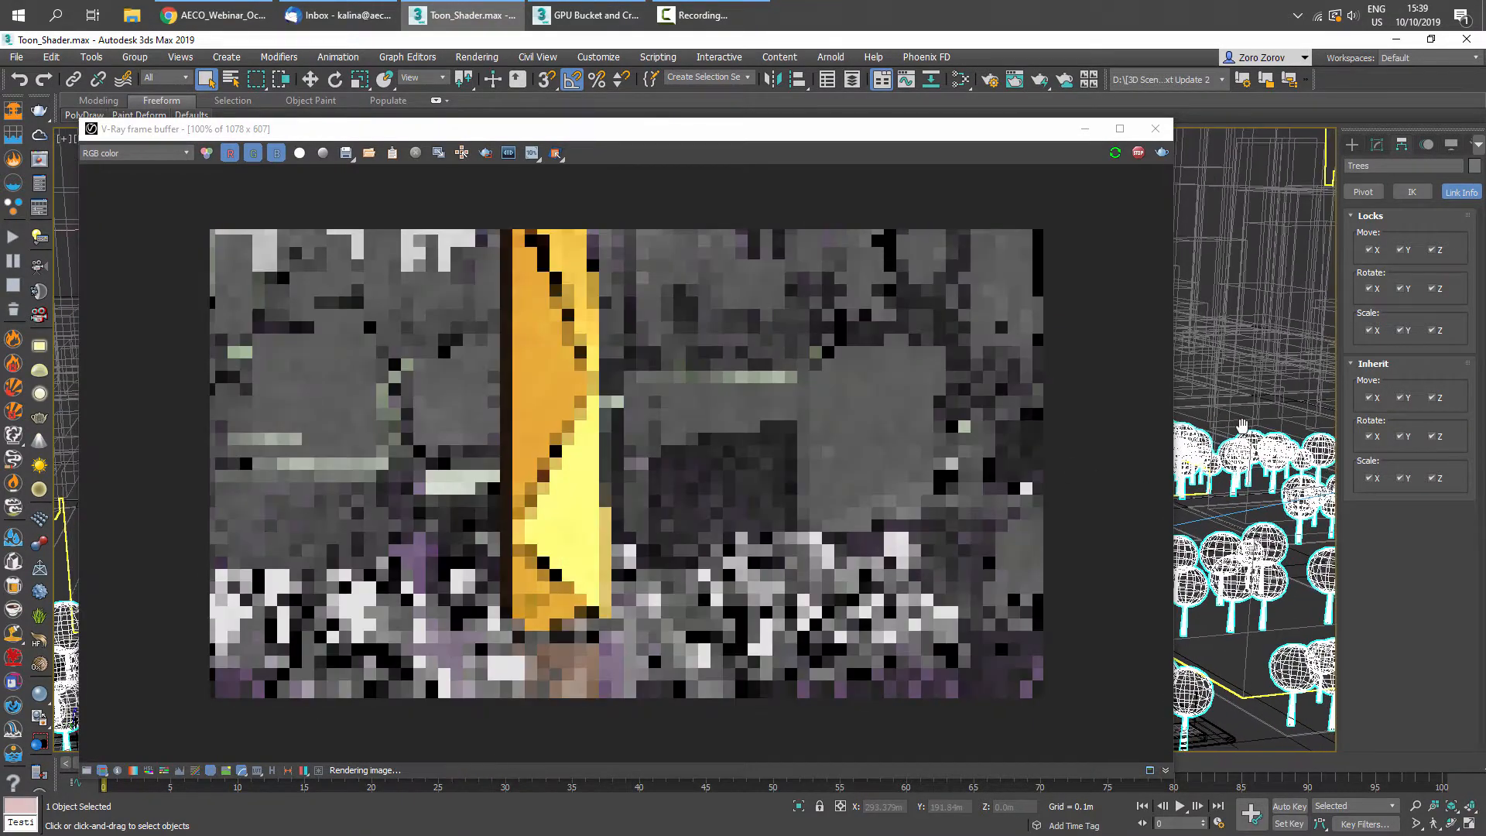
{"action": "left_click", "coordinate": [554, 152]}
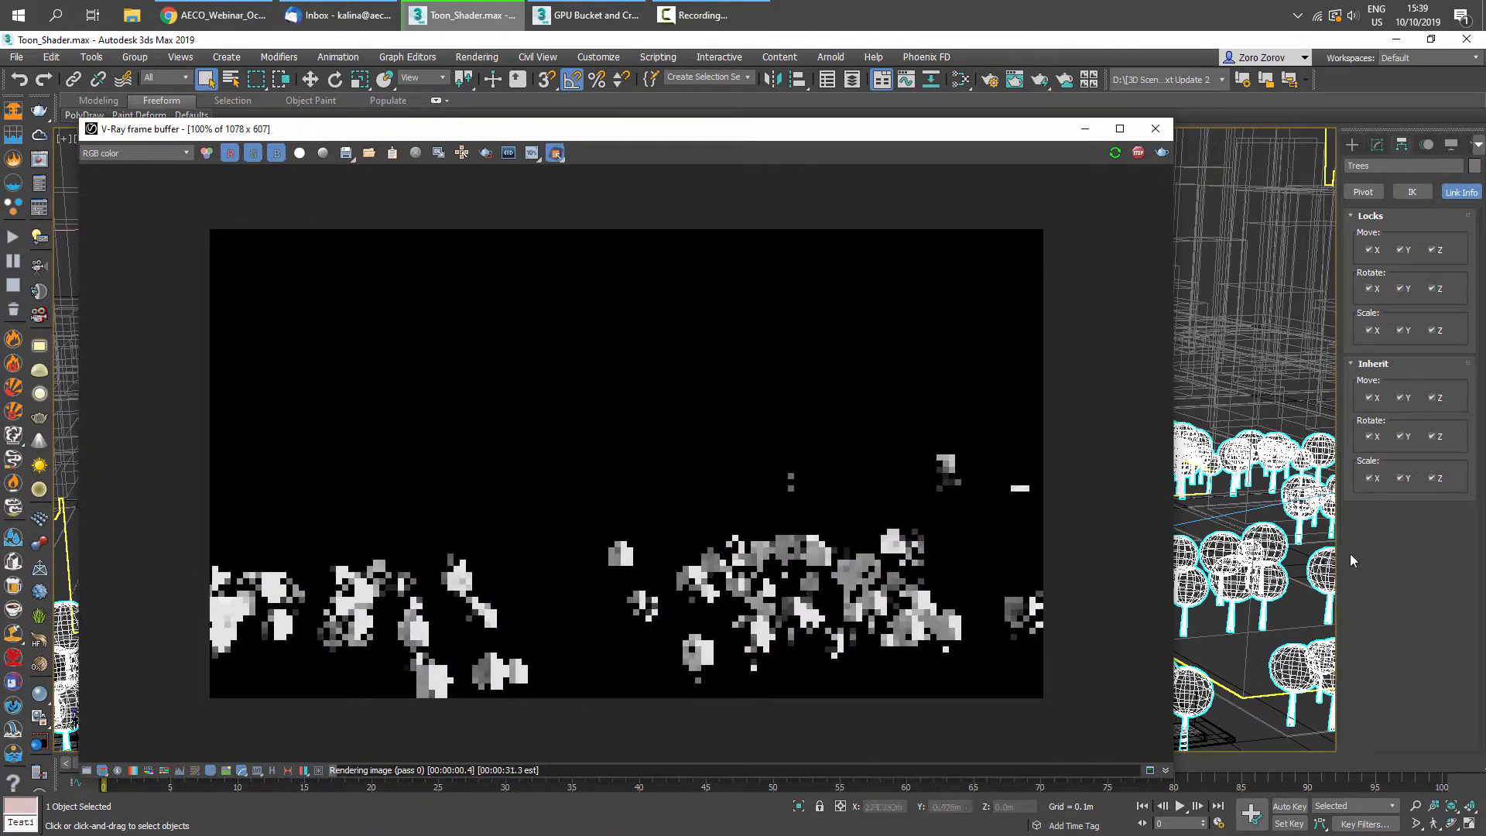
- Preview the background buildings, the tower and the trees individually in the isolated IPR render
{"action": "left_click", "coordinate": [1271, 339]}
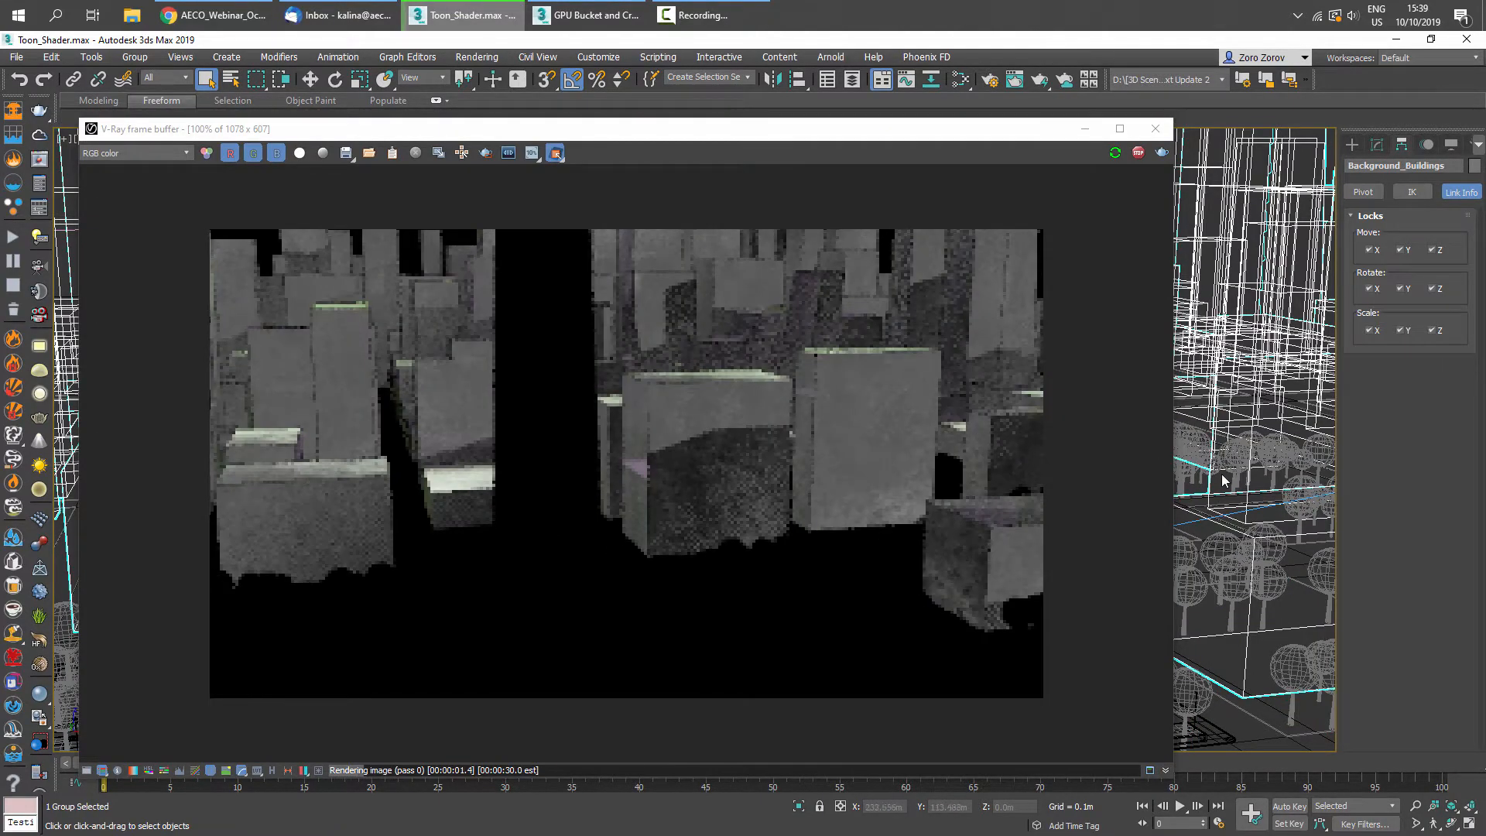
{"action": "mouse_move", "coordinate": [1211, 506]}
{"action": "middle_mouse_down", "text": "alt"}
{"action": "mouse_move", "coordinate": [1253, 520]}
{"action": "mouse_move", "coordinate": [1140, 492]}
{"action": "mouse_move", "coordinate": [1142, 514]}
{"action": "mouse_move", "coordinate": [1187, 508]}
{"action": "middle_mouse_up", "text": "alt"}
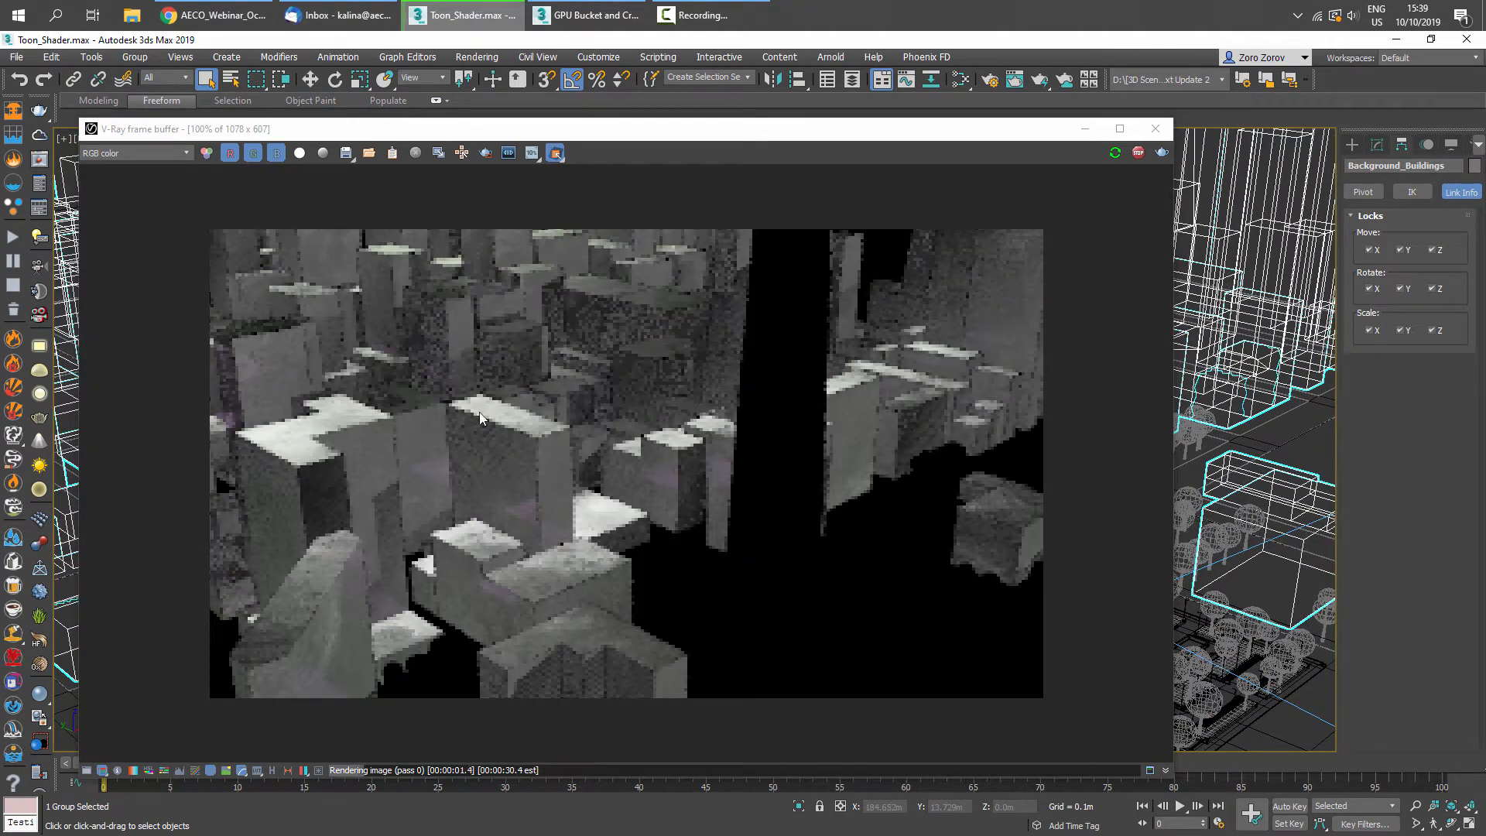
{"action": "left_click_drag", "start_coordinate": [1026, 140], "coordinate": [750, 165]}
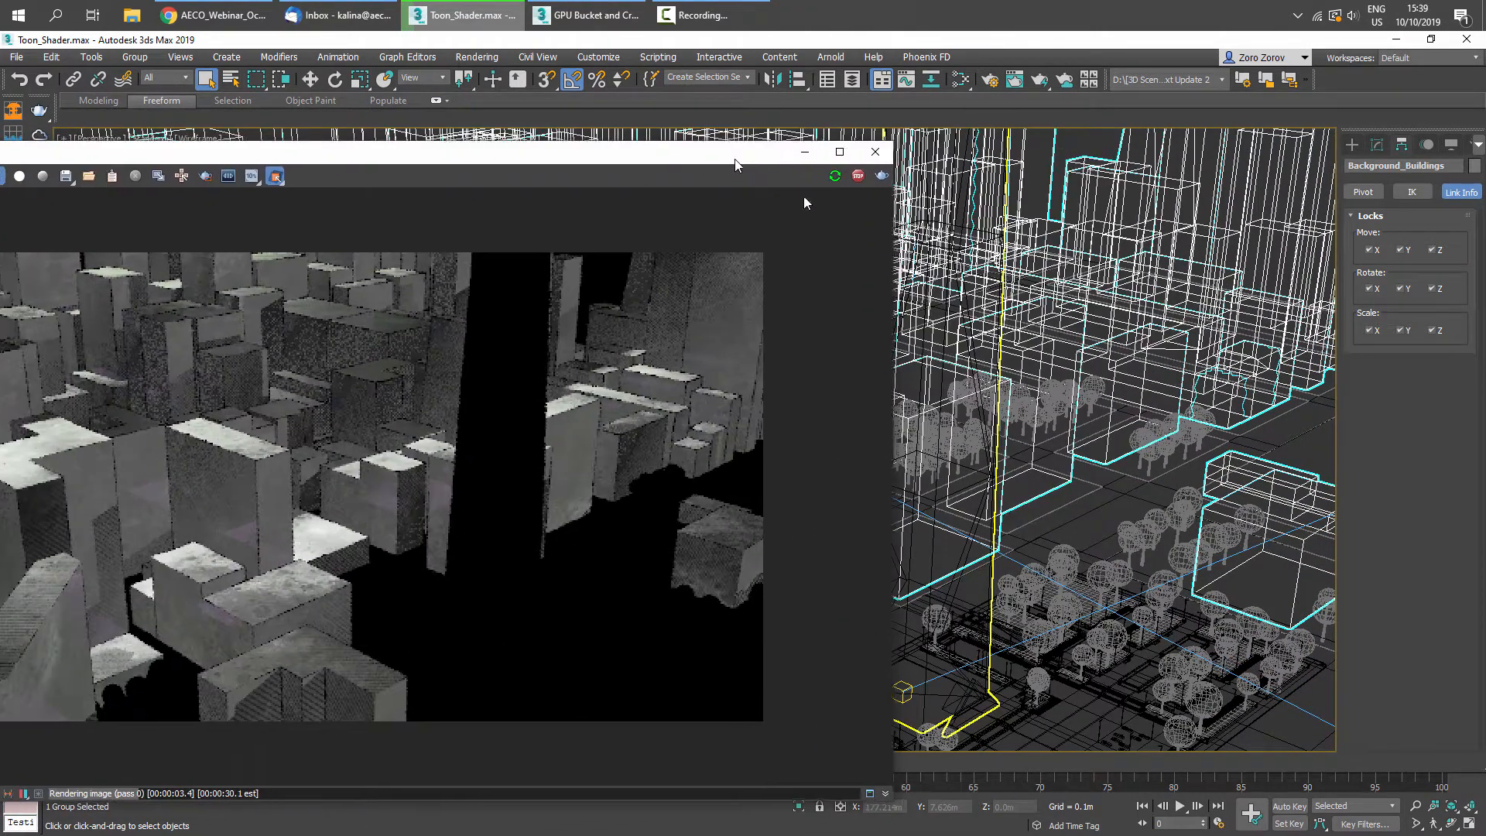
{"action": "left_click", "coordinate": [978, 355]}
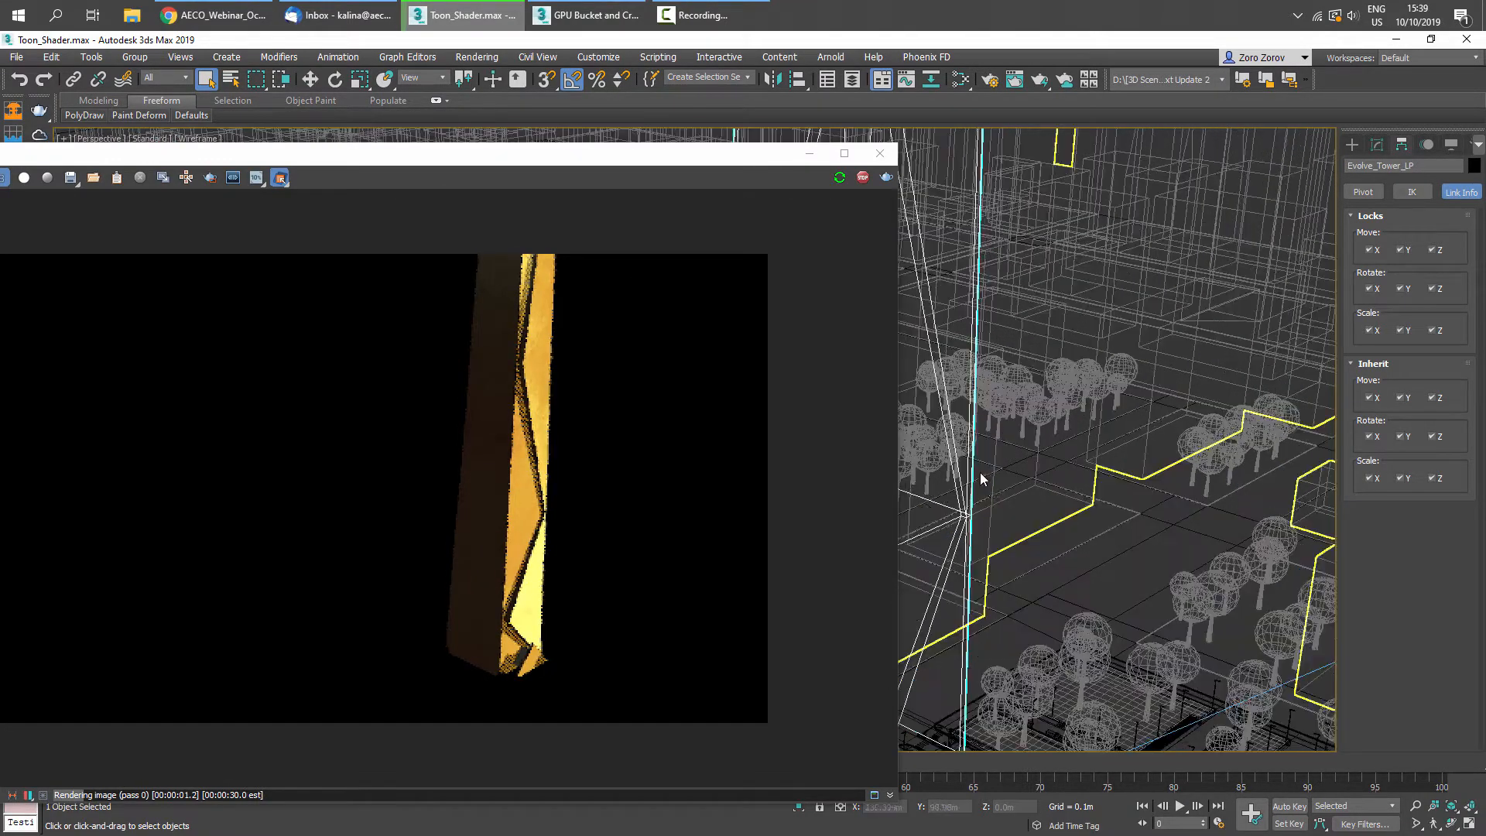
{"action": "scroll", "coordinate": [1015, 423], "scroll_direction": "up", "scroll_amount": 5}
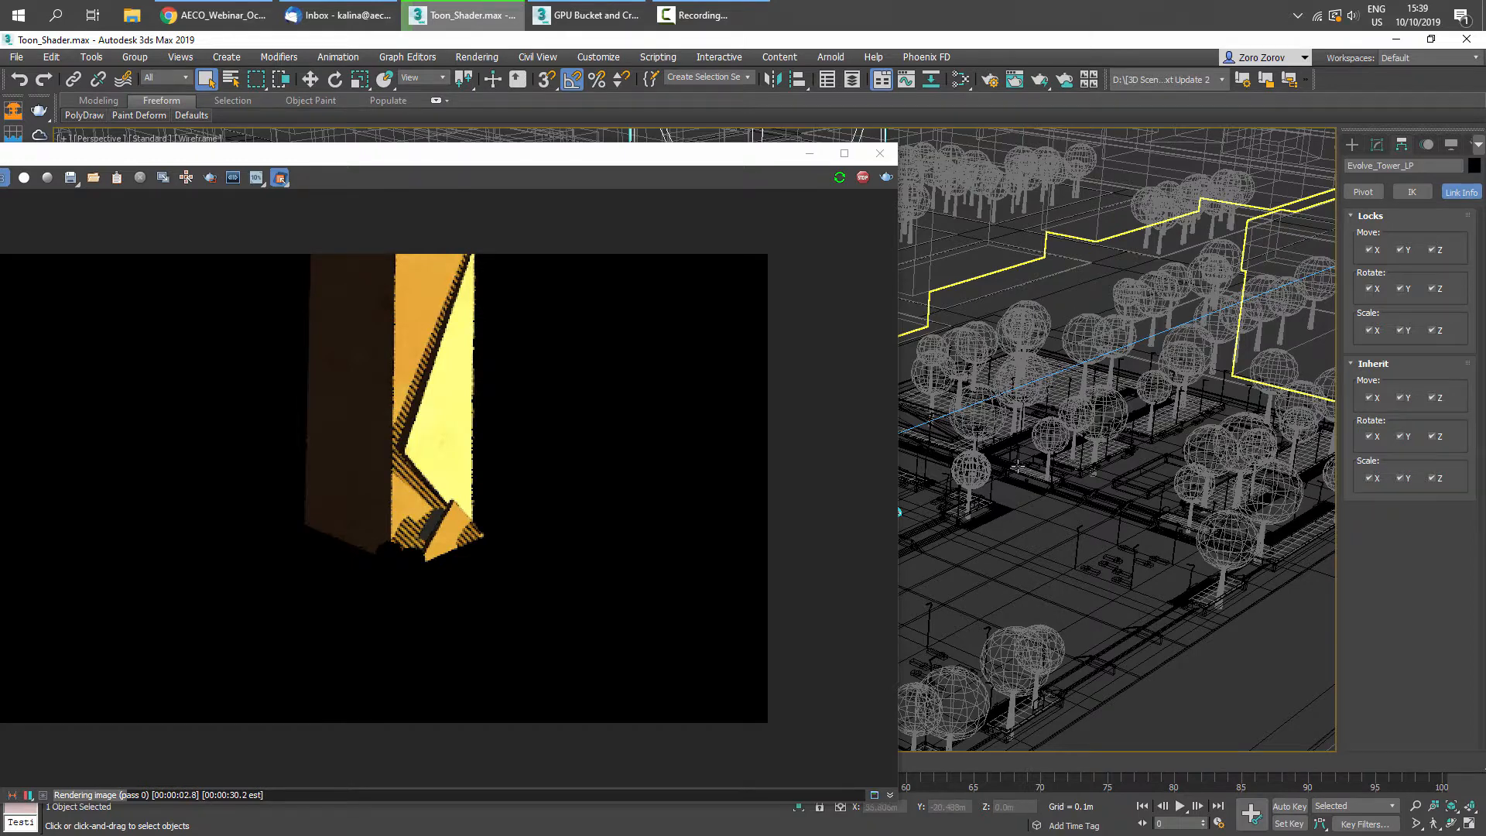
{"action": "left_click", "coordinate": [1016, 466]}
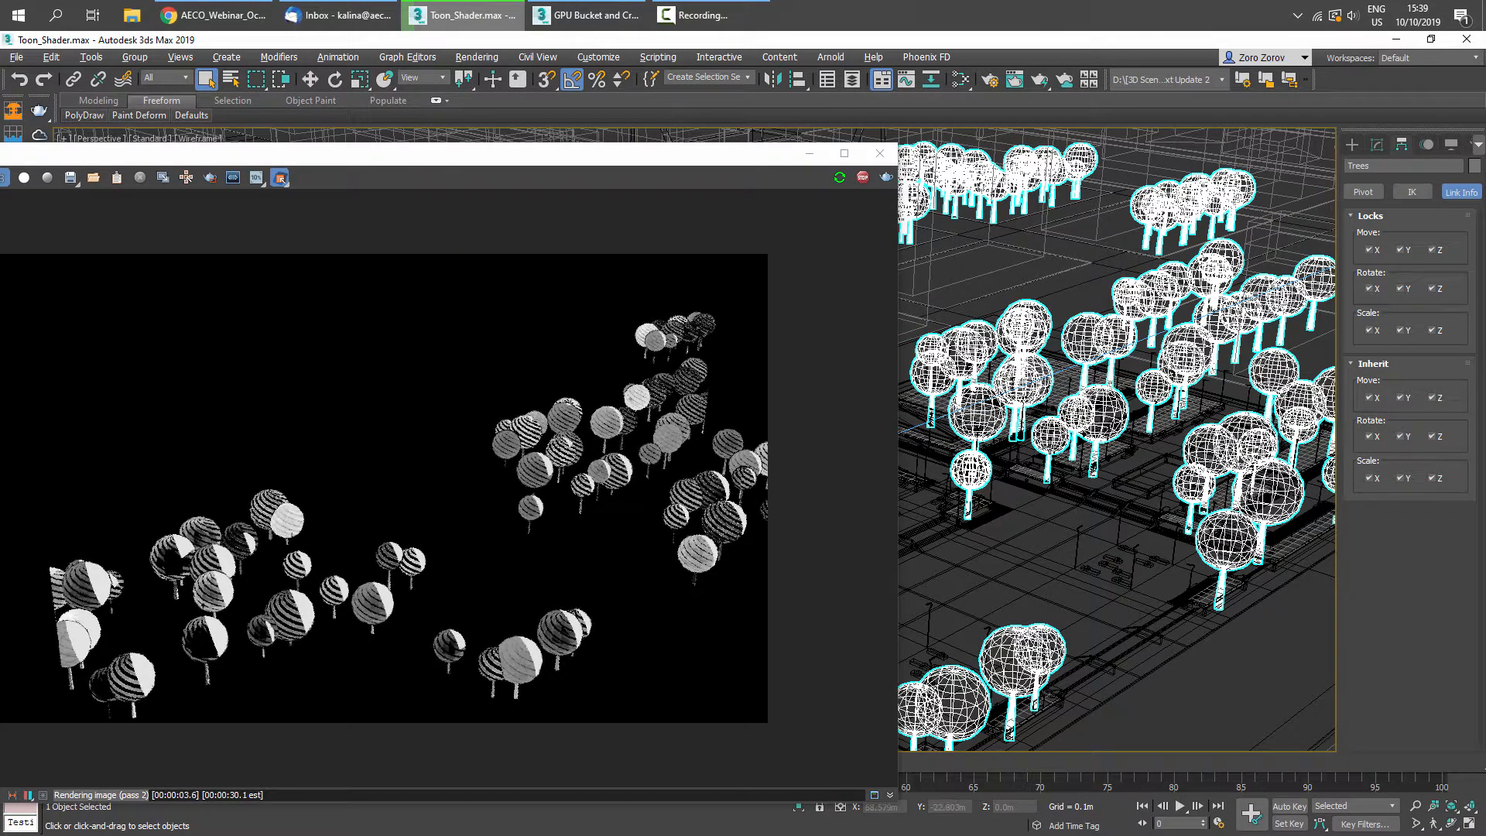
{"action": "scroll", "coordinate": [1076, 457], "scroll_direction": "down", "scroll_amount": 5}
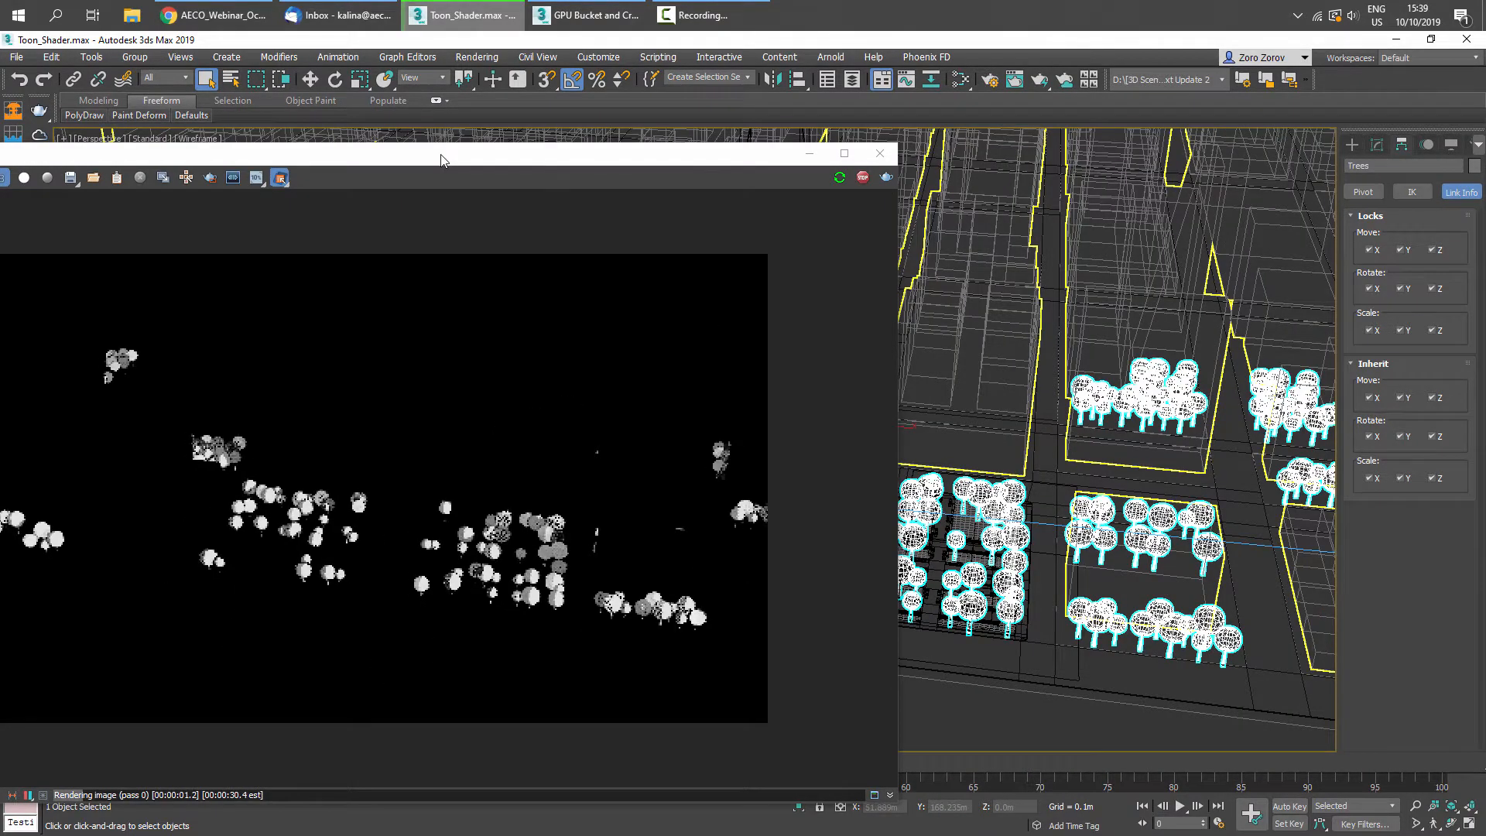
{"action": "left_click_drag", "start_coordinate": [442, 152], "coordinate": [772, 132]}
- View the Alpha channel in the frame buffer, then switch back to RGB color
{"action": "left_click", "coordinate": [183, 159]}
{"action": "left_click", "coordinate": [152, 184]}
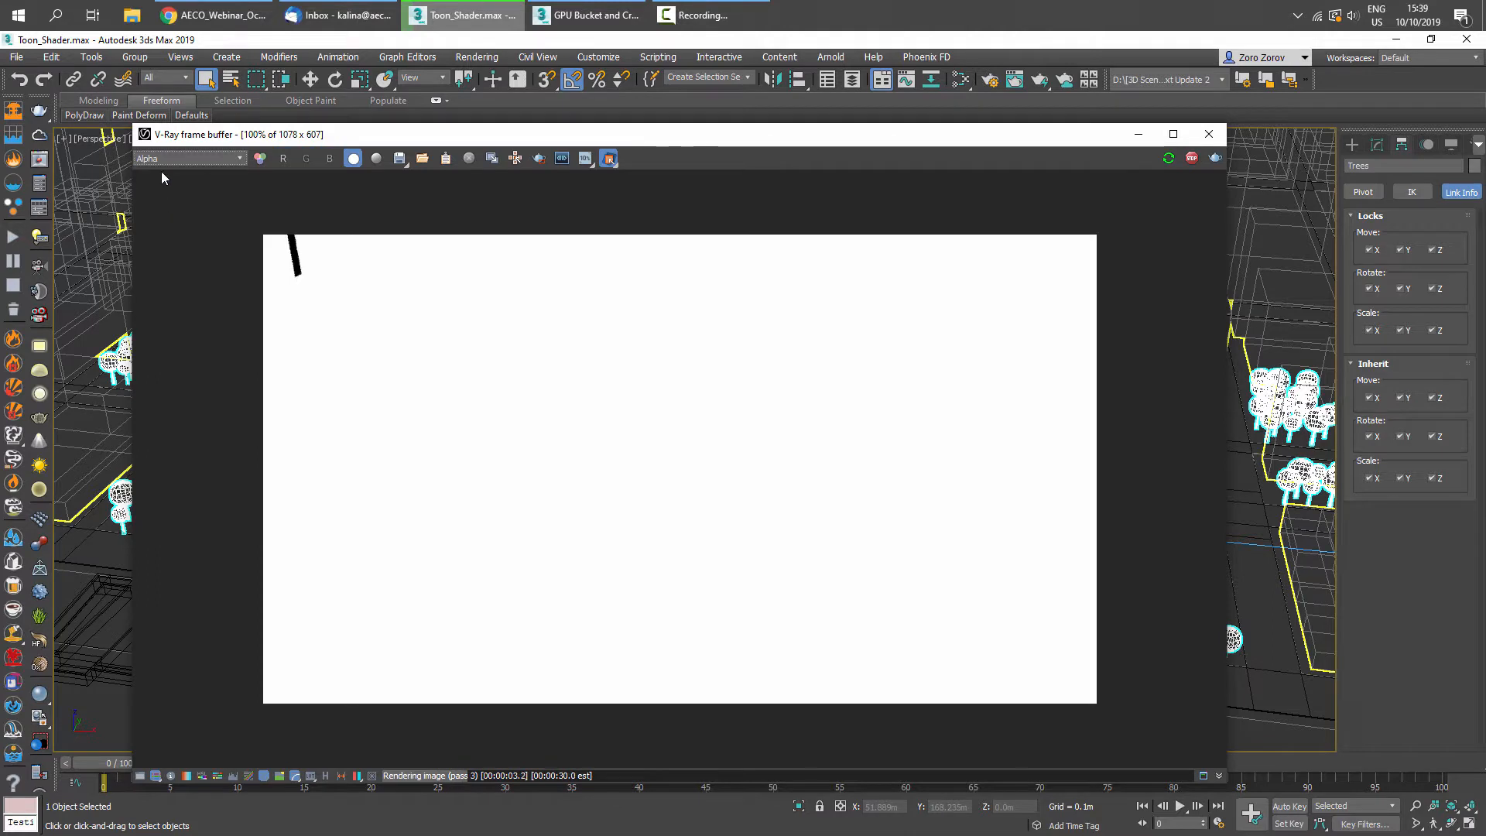
{"action": "left_click", "coordinate": [161, 162]}
{"action": "left_click", "coordinate": [160, 172]}
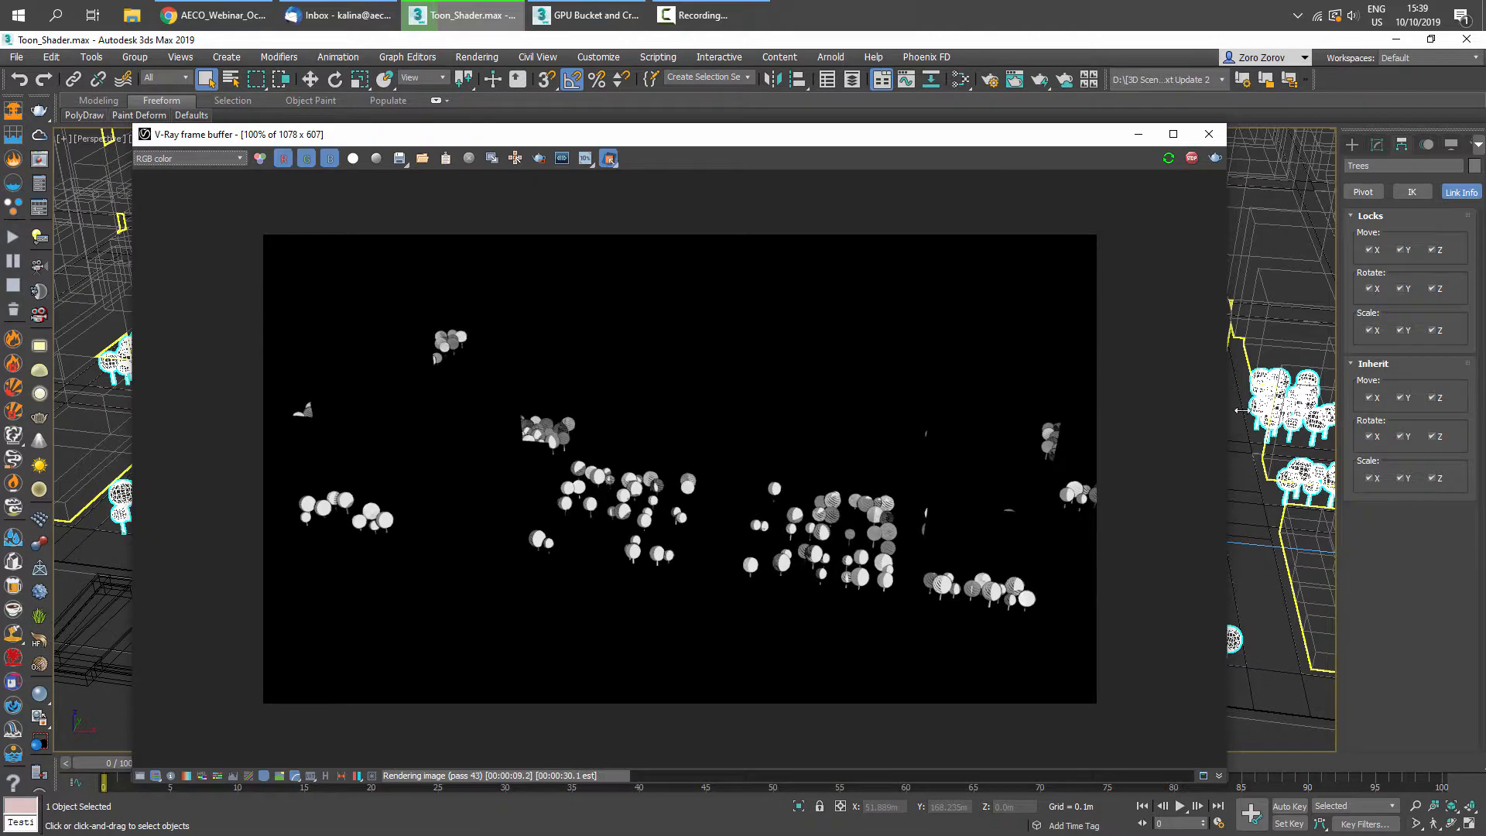
- Zoom in on the isolated trees render and clear the object selection
{"action": "scroll", "coordinate": [1238, 410], "scroll_direction": "up", "scroll_amount": 5}
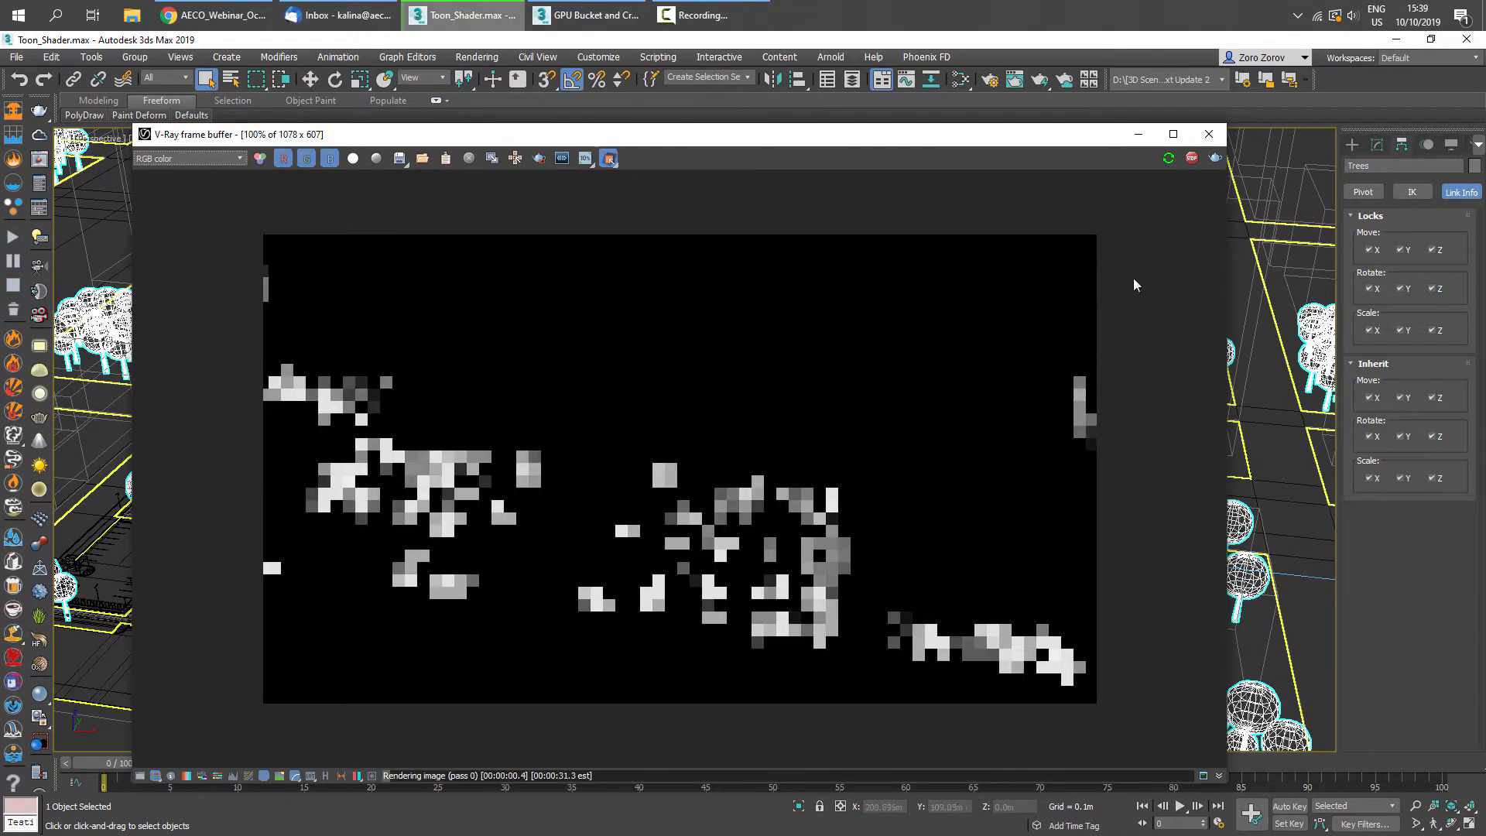
{"action": "left_click", "coordinate": [608, 159]}
{"action": "left_click", "coordinate": [647, 210]}
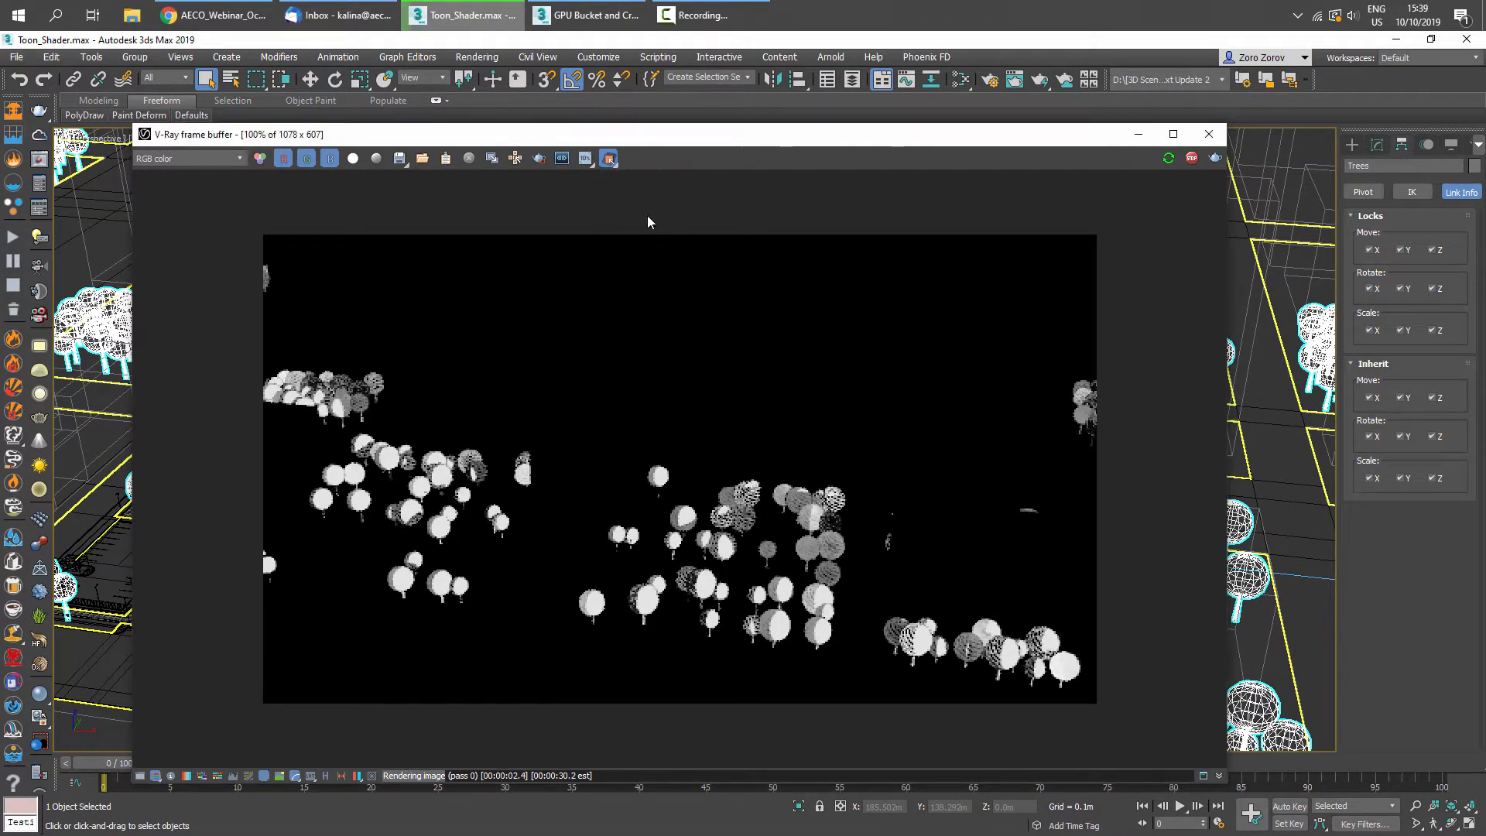
{"action": "left_click", "coordinate": [1262, 202]}
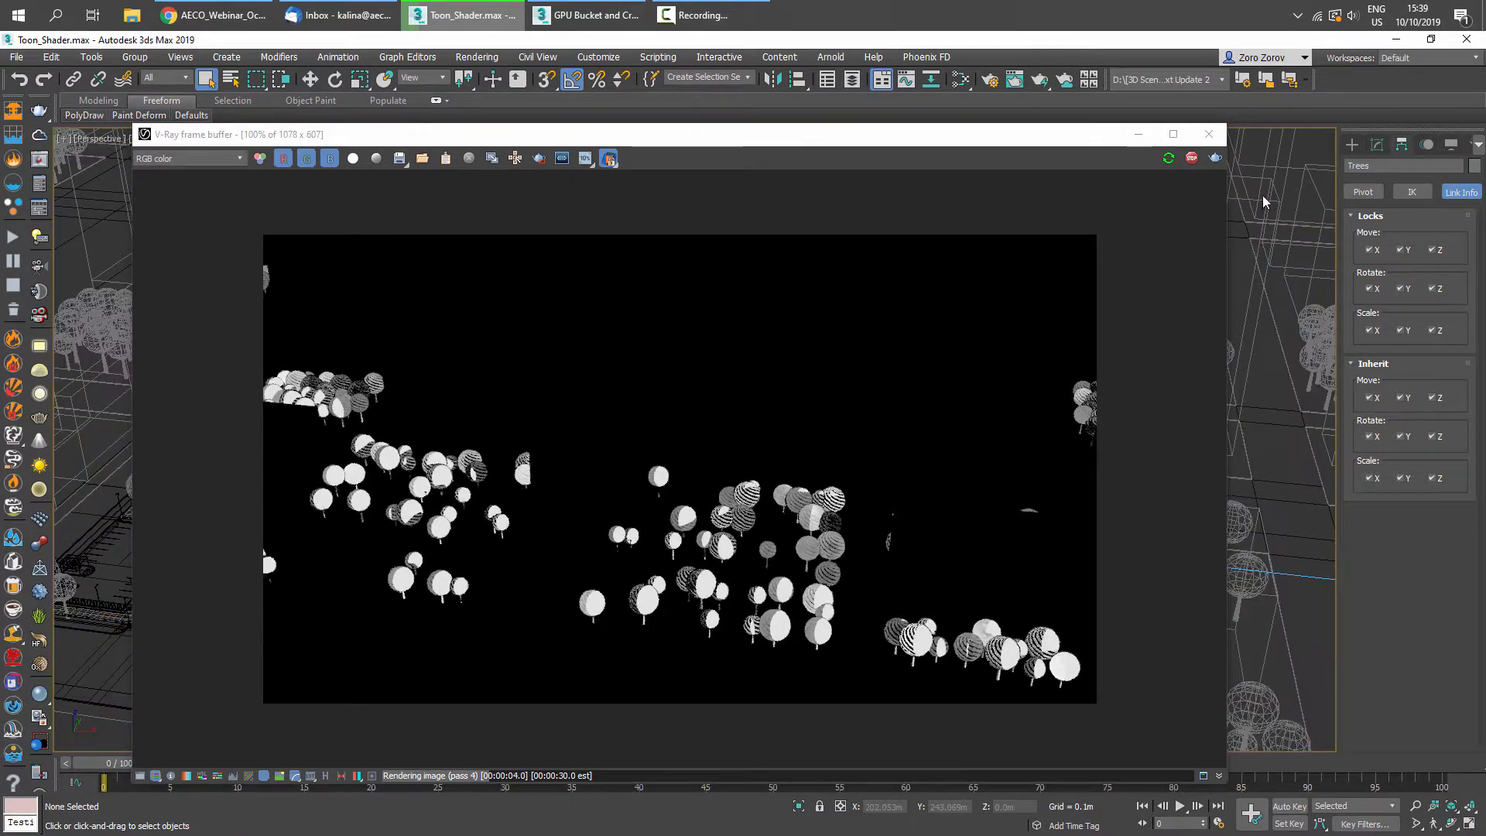
- Turn off isolation and orbit the Perspective view out to an aerial view of the whole city, repositioning the frame buffer
{"action": "left_click_drag", "start_coordinate": [608, 137], "coordinate": [1008, 138]}
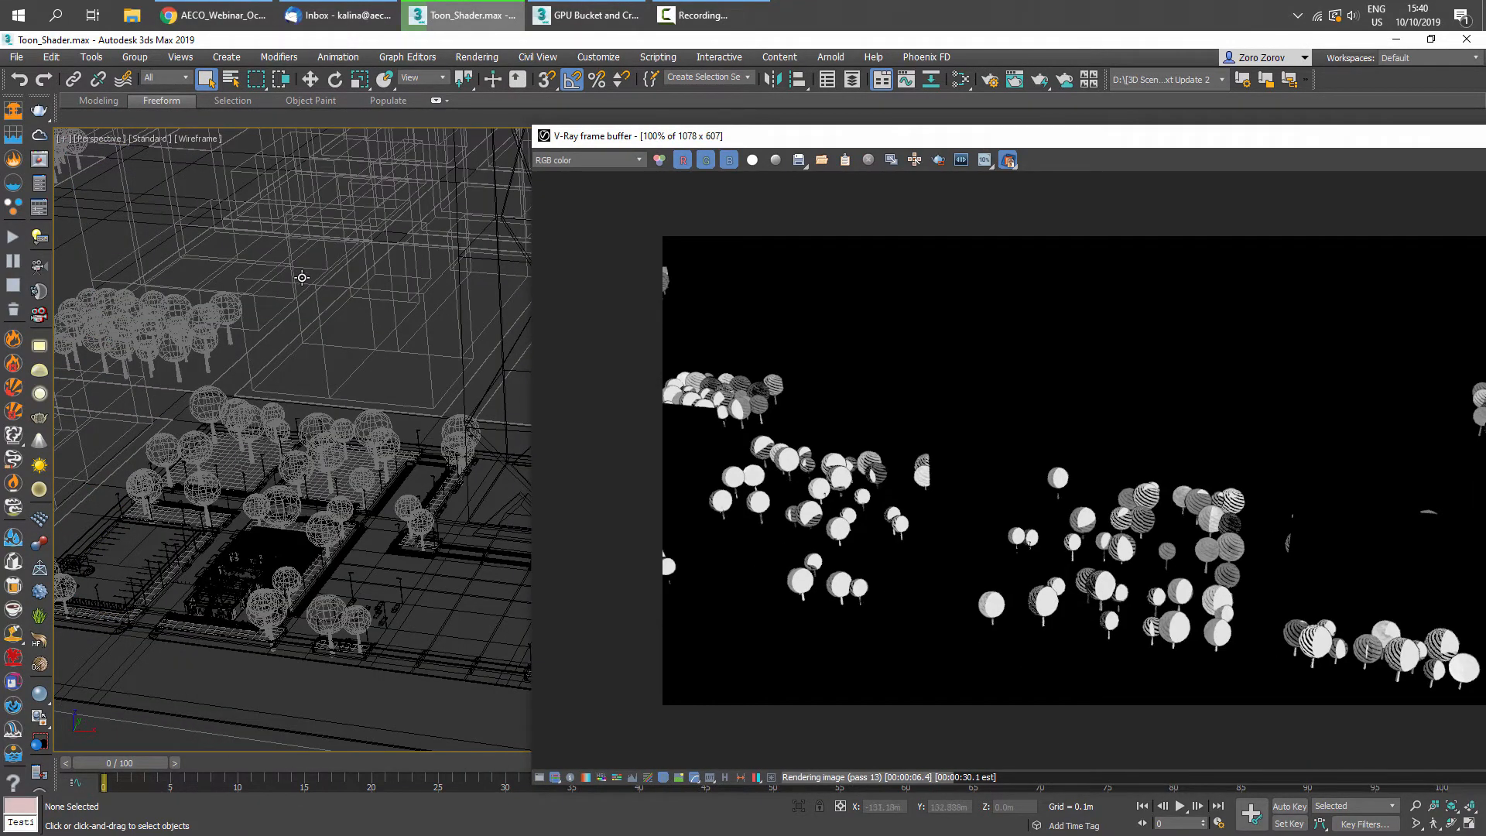
{"action": "middle_click_drag", "start_coordinate": [301, 279], "coordinate": [323, 304], "text": "alt"}
{"action": "left_click", "coordinate": [323, 304]}
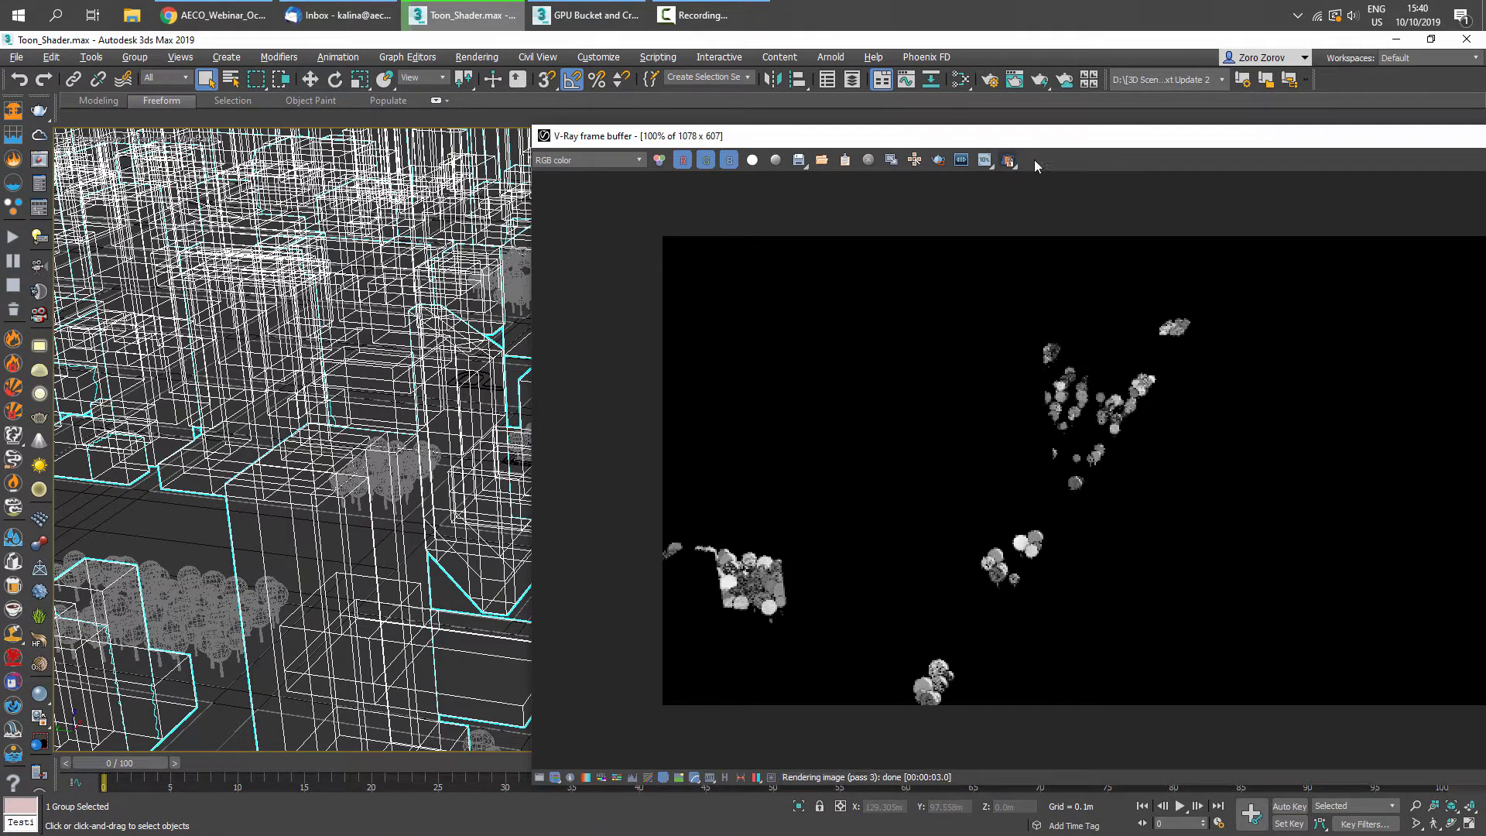
{"action": "left_click", "coordinate": [1008, 159]}
{"action": "middle_click_drag", "start_coordinate": [462, 302], "coordinate": [697, 391]}
{"action": "mouse_move", "coordinate": [436, 333]}
{"action": "middle_mouse_down", "text": "alt"}
{"action": "mouse_move", "coordinate": [387, 363]}
{"action": "mouse_move", "coordinate": [496, 239]}
{"action": "mouse_move", "coordinate": [455, 338]}
{"action": "middle_mouse_up", "text": "alt"}
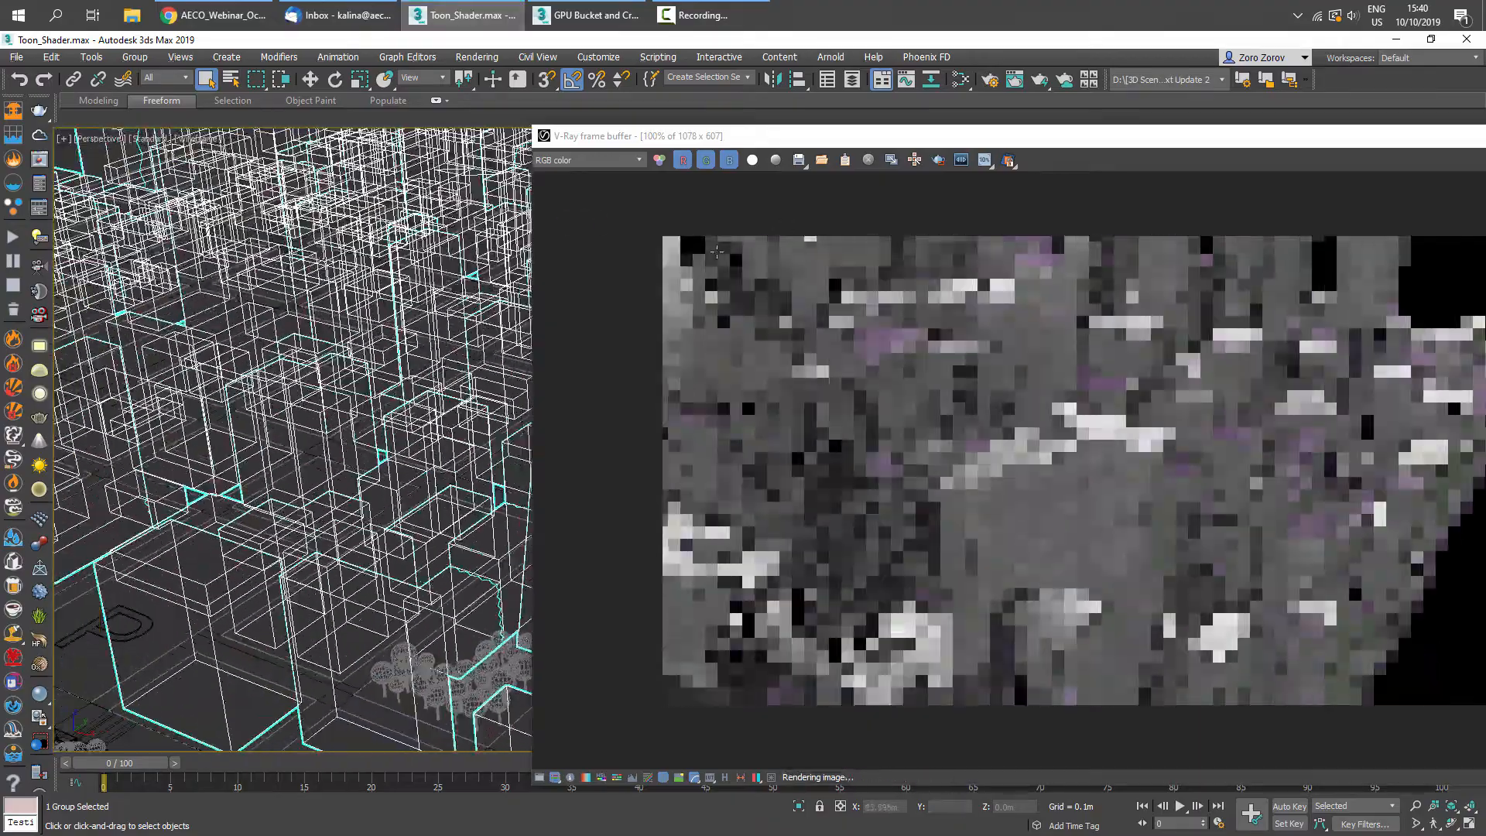
{"action": "scroll", "coordinate": [455, 338], "scroll_direction": "down", "scroll_amount": 5}
{"action": "scroll", "coordinate": [455, 338], "scroll_direction": "up", "scroll_amount": 2}
{"action": "scroll", "coordinate": [455, 338], "scroll_direction": "up", "scroll_amount": 4}
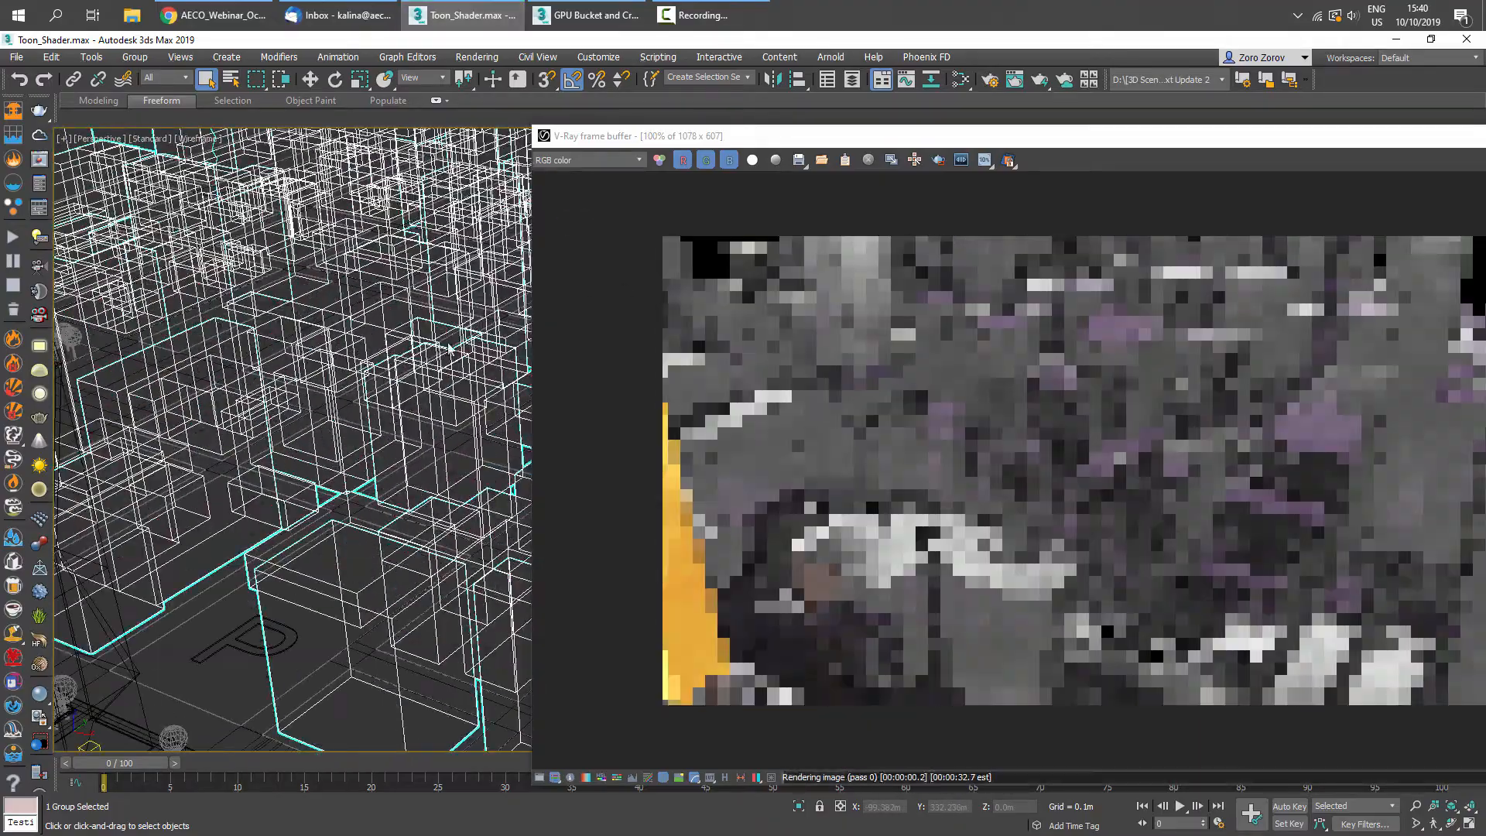
{"action": "scroll", "coordinate": [455, 338], "scroll_direction": "down", "scroll_amount": 4}
{"action": "middle_click_drag", "start_coordinate": [455, 338], "coordinate": [614, 318]}
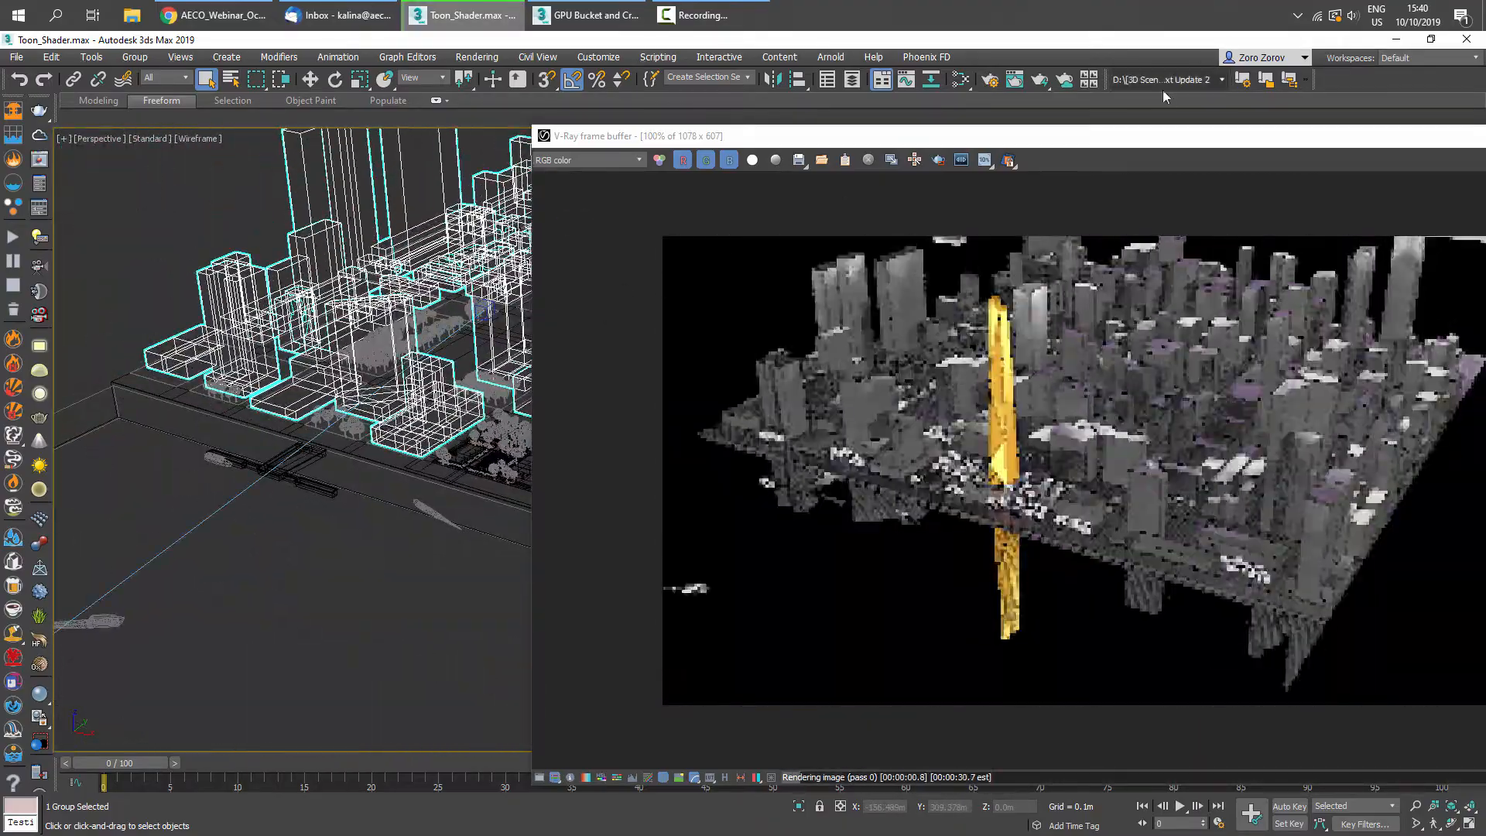
{"action": "left_click_drag", "start_coordinate": [1166, 147], "coordinate": [680, 137]}
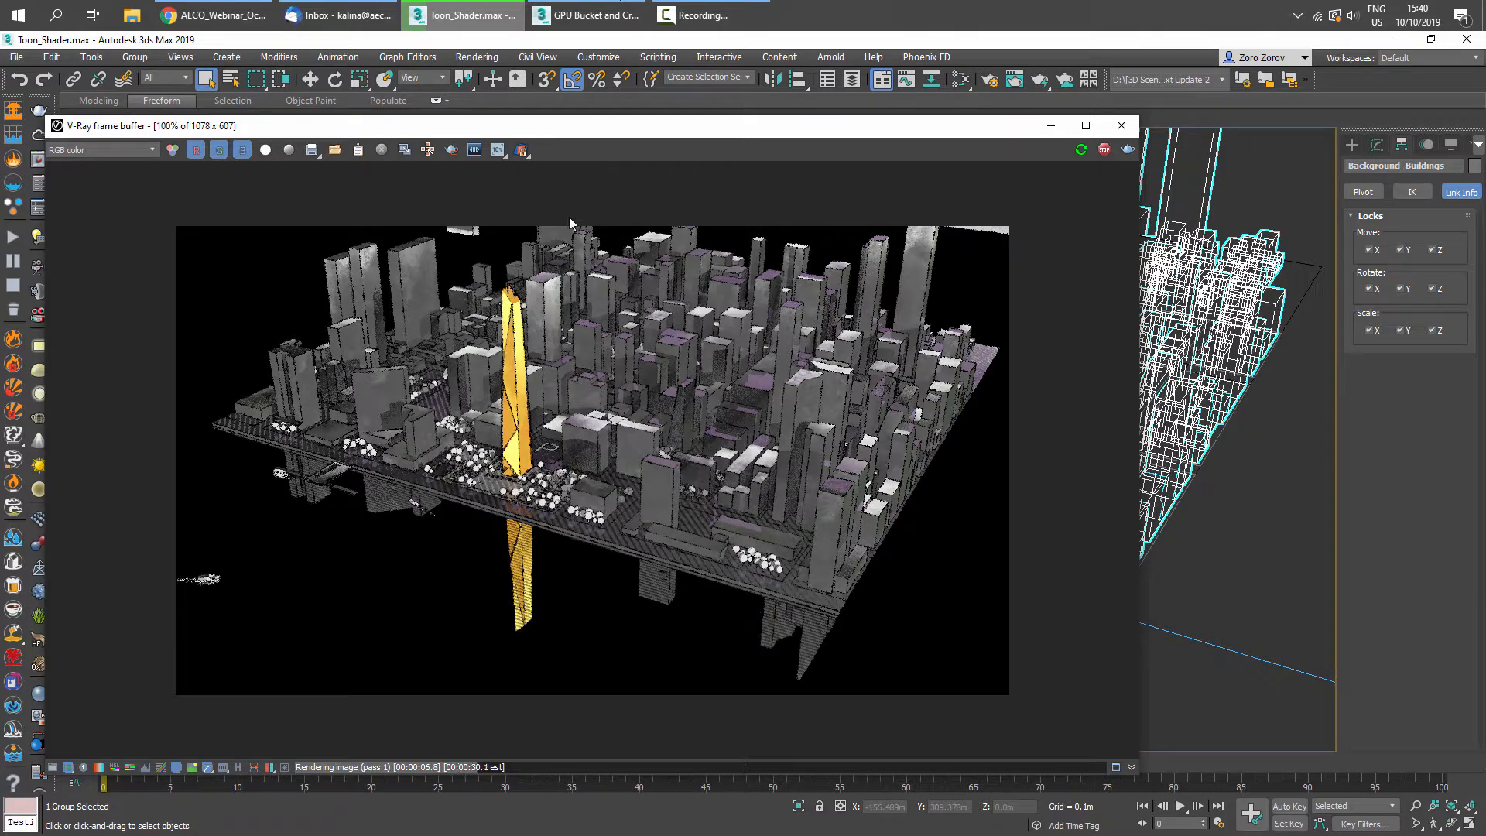
- Switch the interactive render to the Lighting render mode
{"action": "left_click", "coordinate": [530, 160]}
{"action": "left_click", "coordinate": [530, 161]}
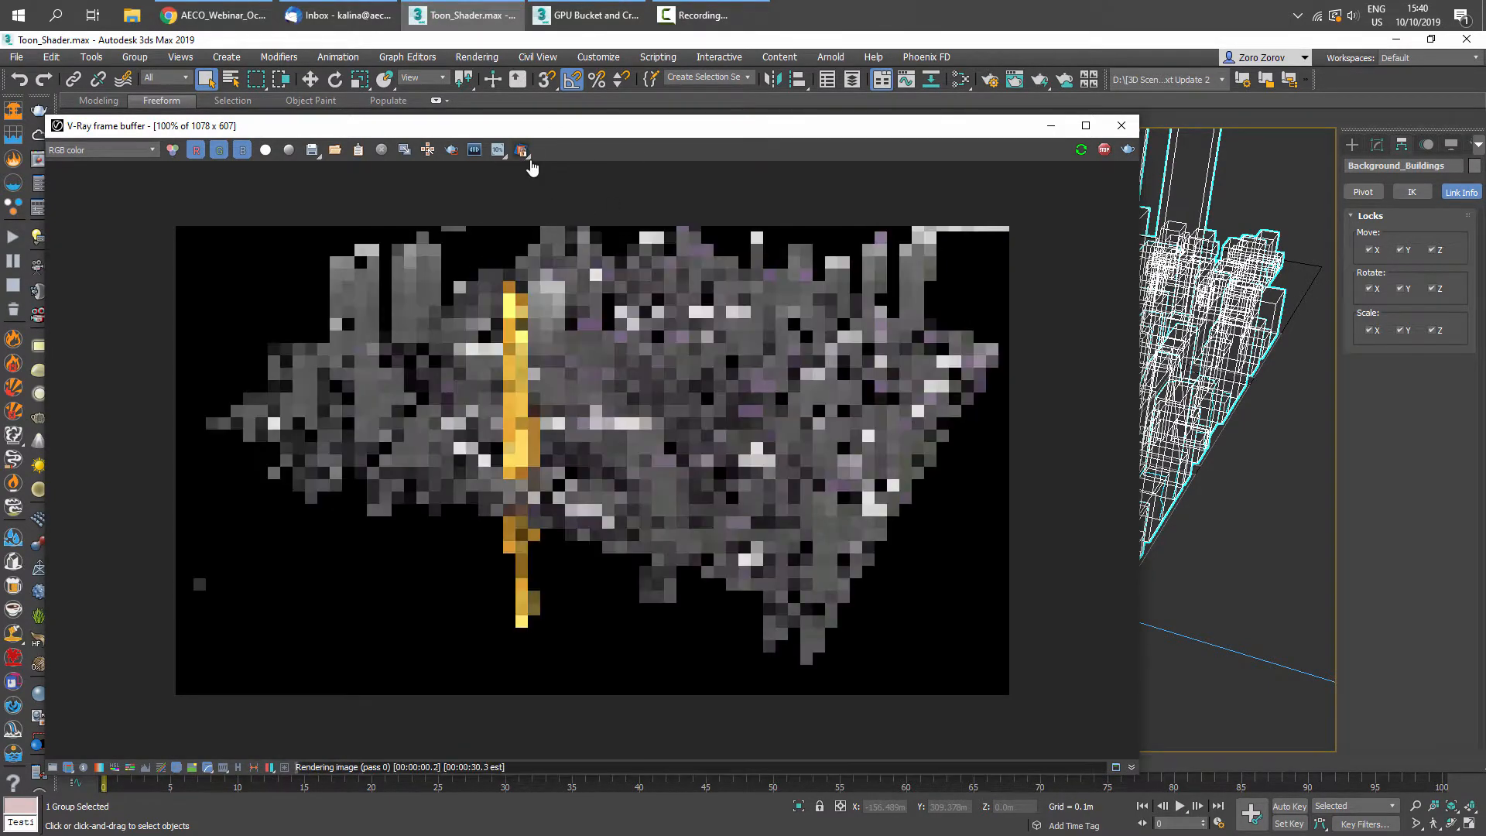
{"action": "left_click", "coordinate": [521, 152]}
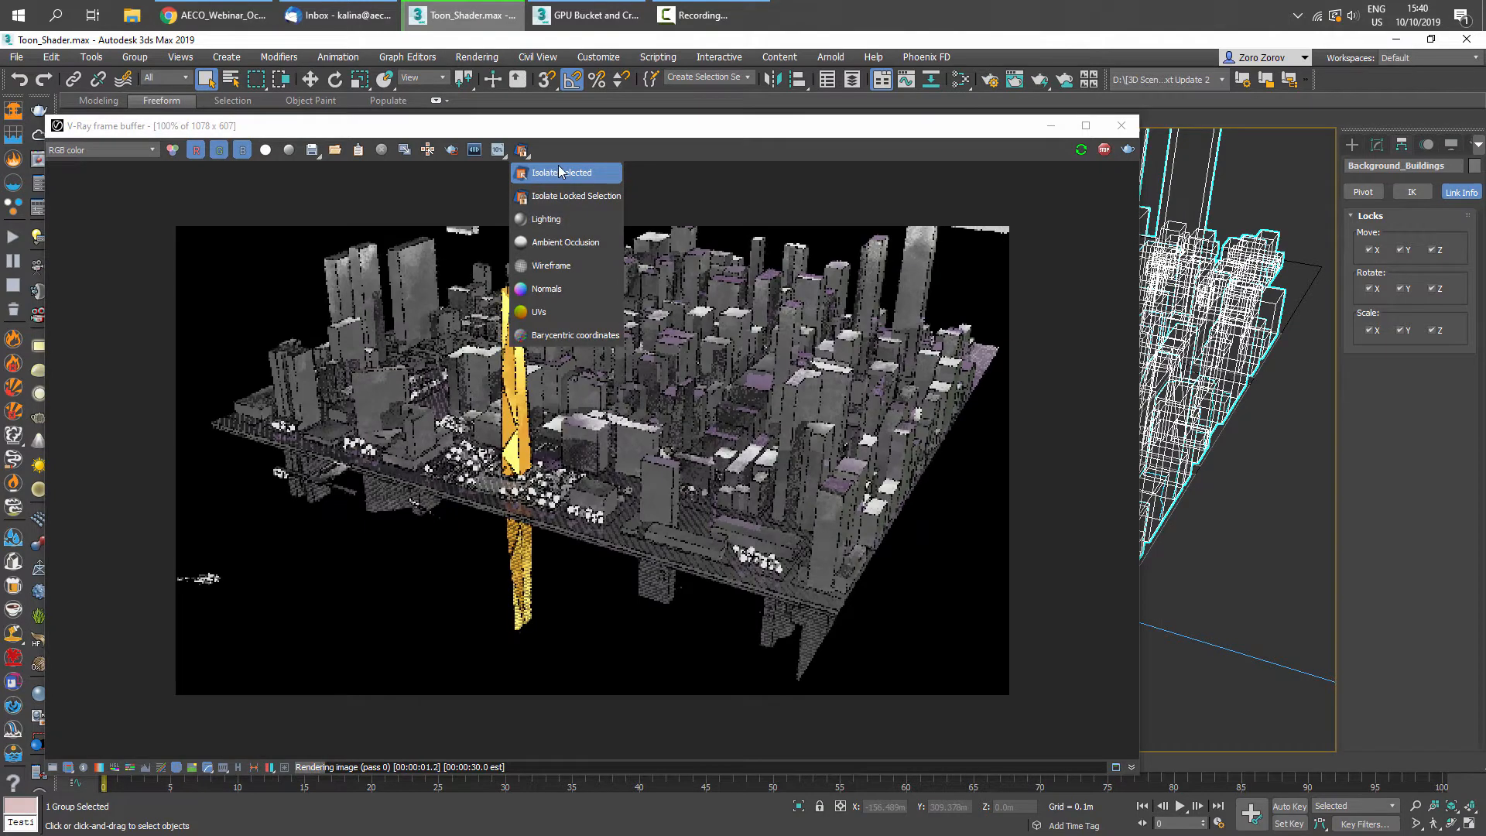
{"action": "left_click", "coordinate": [593, 223]}
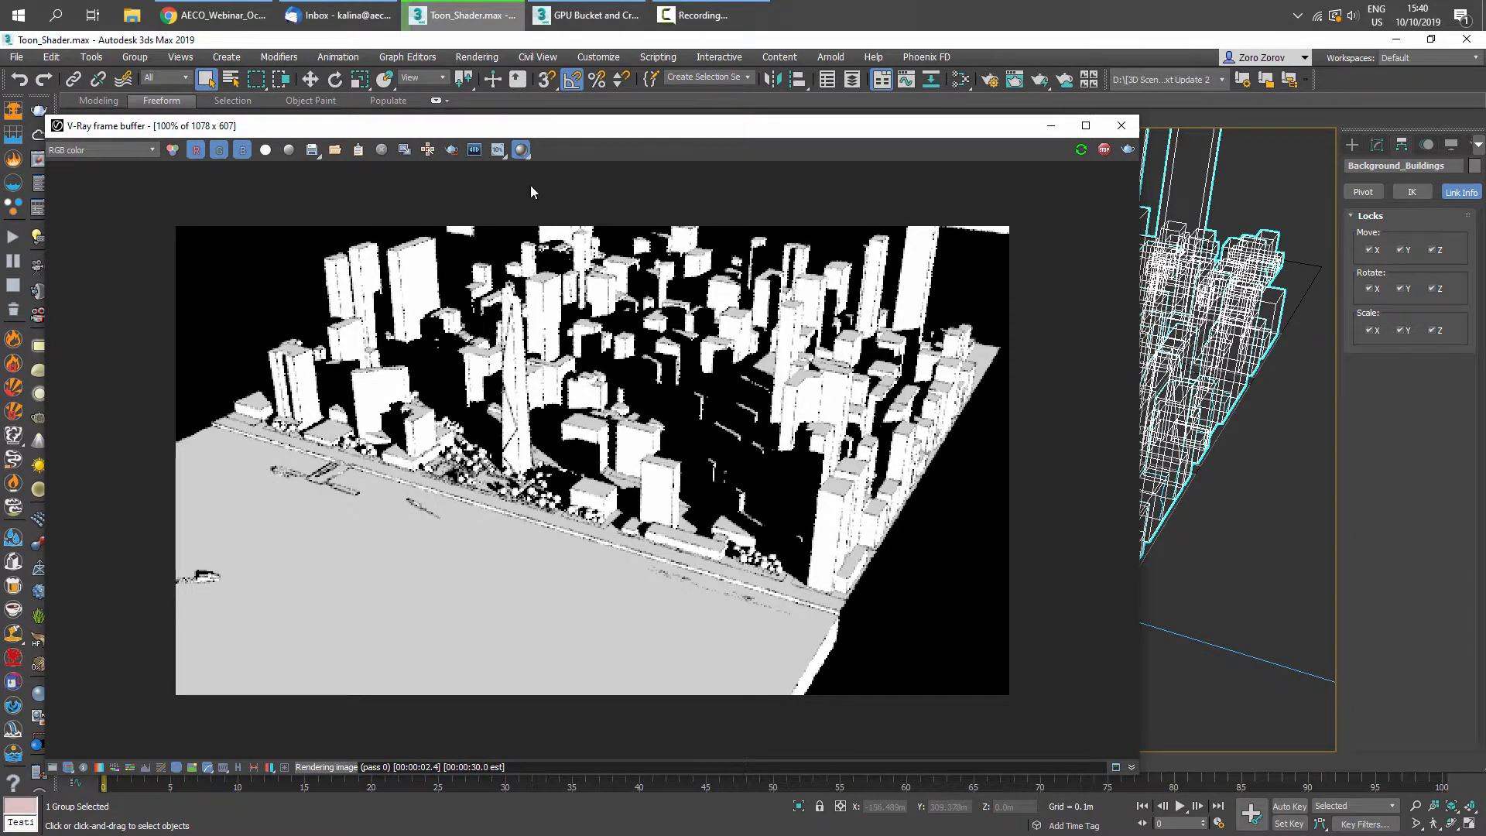
- Switch the interactive render to Ambient Occlusion mode and zoom in closer on the buildings
{"action": "left_click", "coordinate": [521, 149]}
{"action": "left_click", "coordinate": [581, 243]}
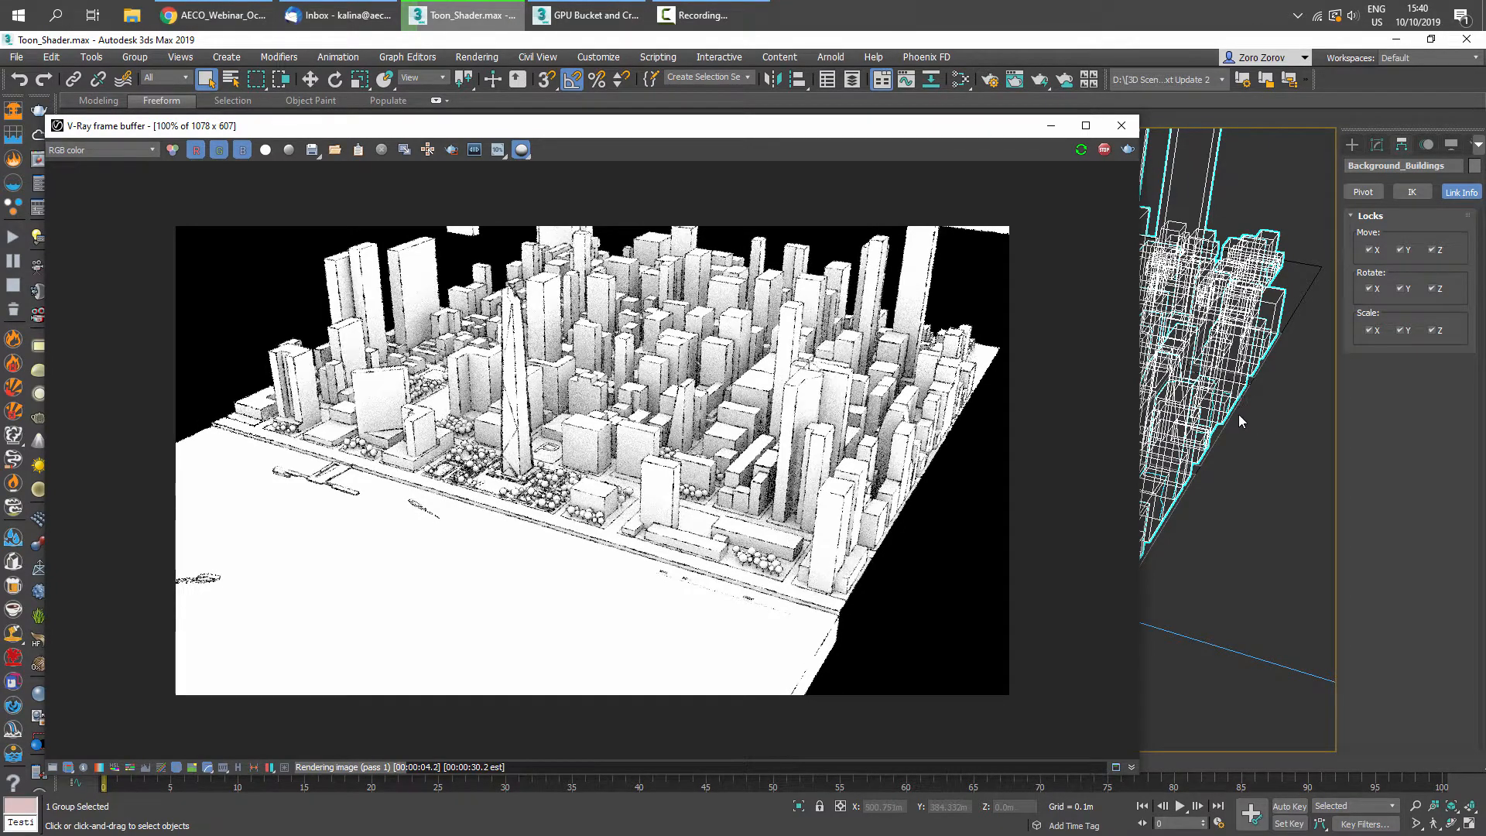
{"action": "scroll", "coordinate": [1239, 421], "scroll_direction": "up", "scroll_amount": 3}
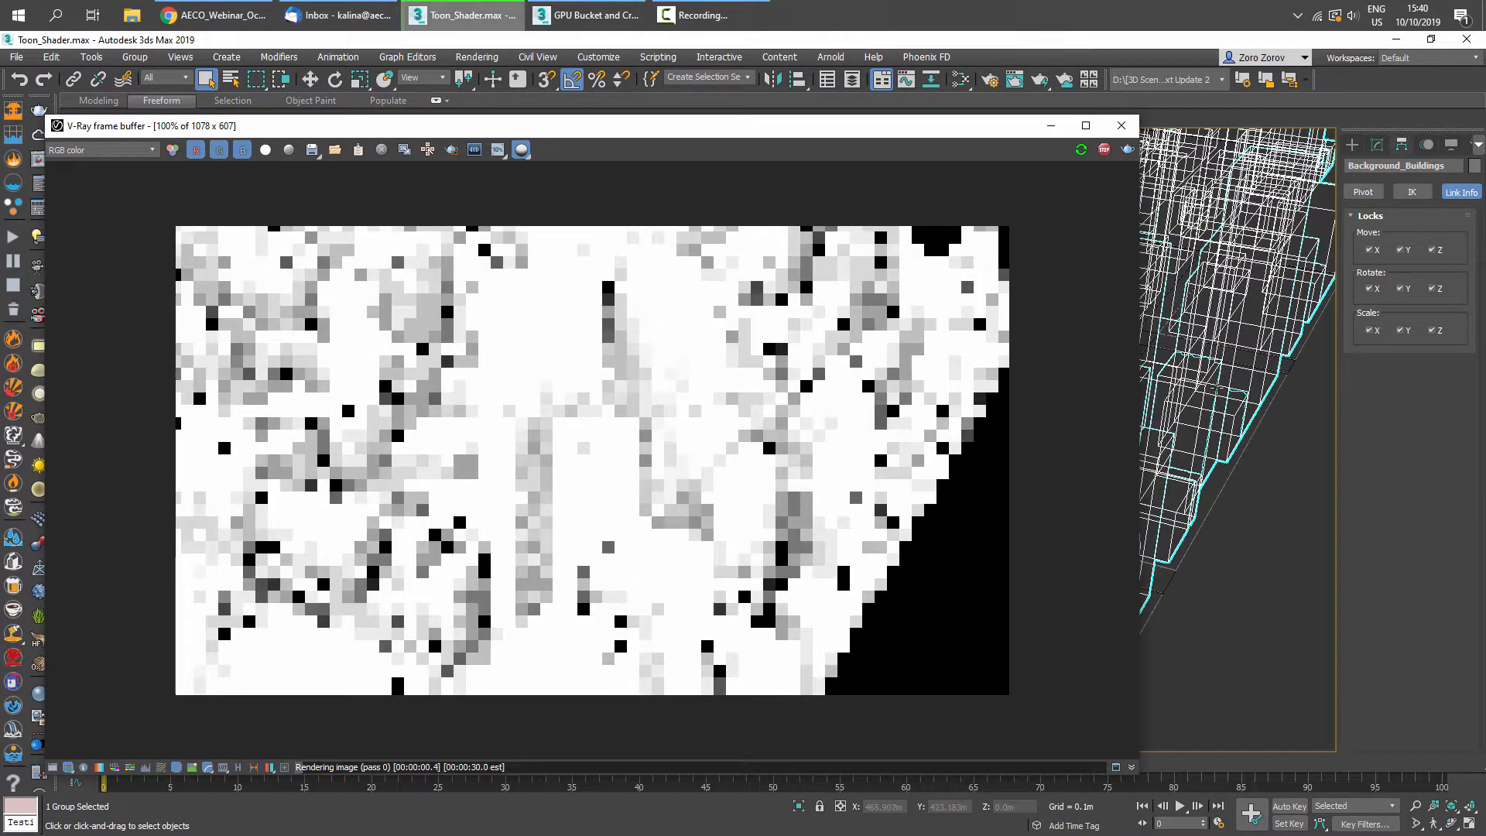
{"action": "scroll", "coordinate": [1238, 418], "scroll_direction": "up", "scroll_amount": 2}
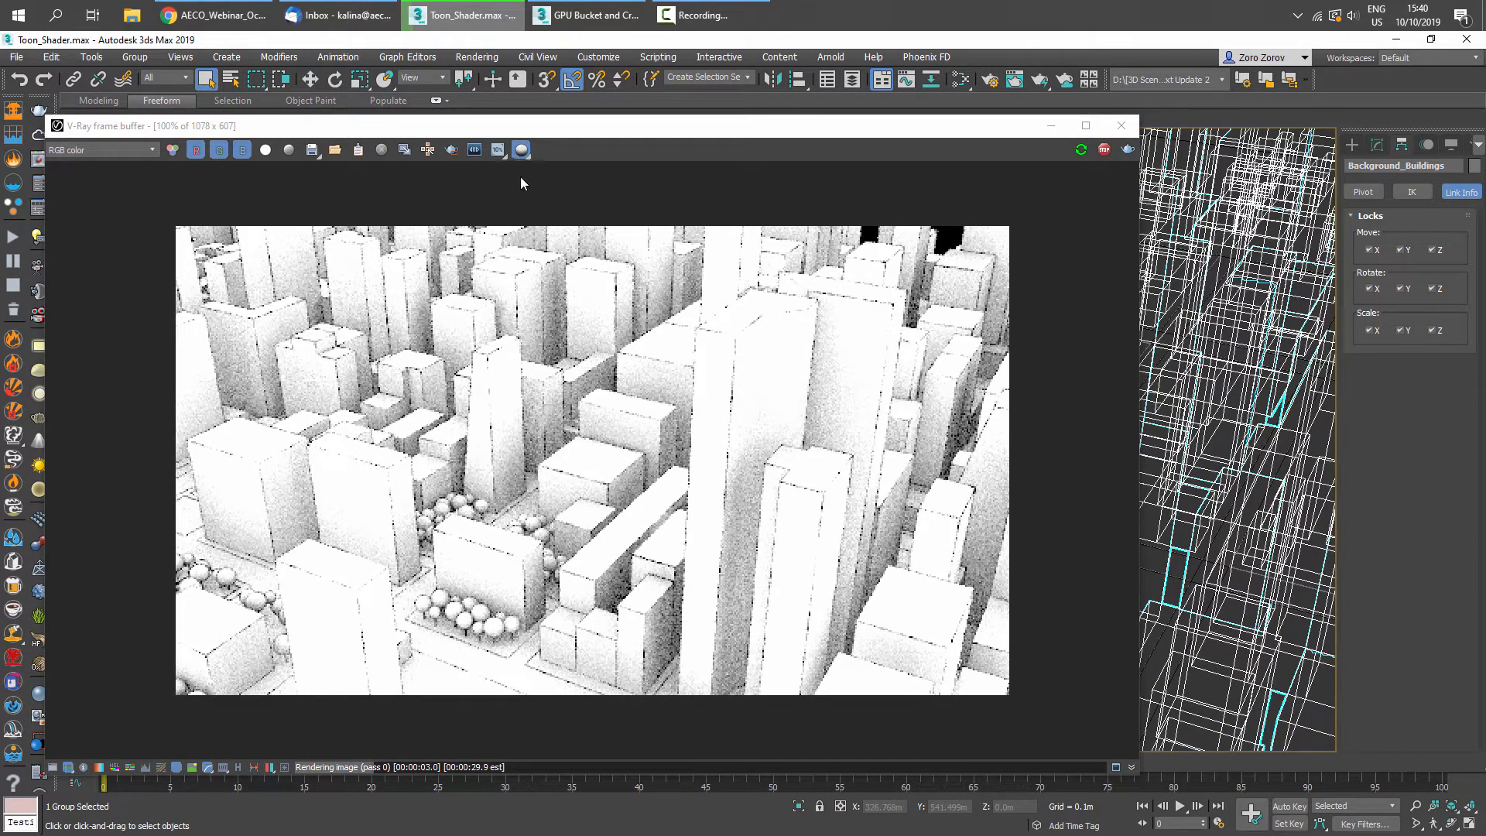
- Switch the interactive render to Wireframe render mode
{"action": "left_click", "coordinate": [522, 151]}
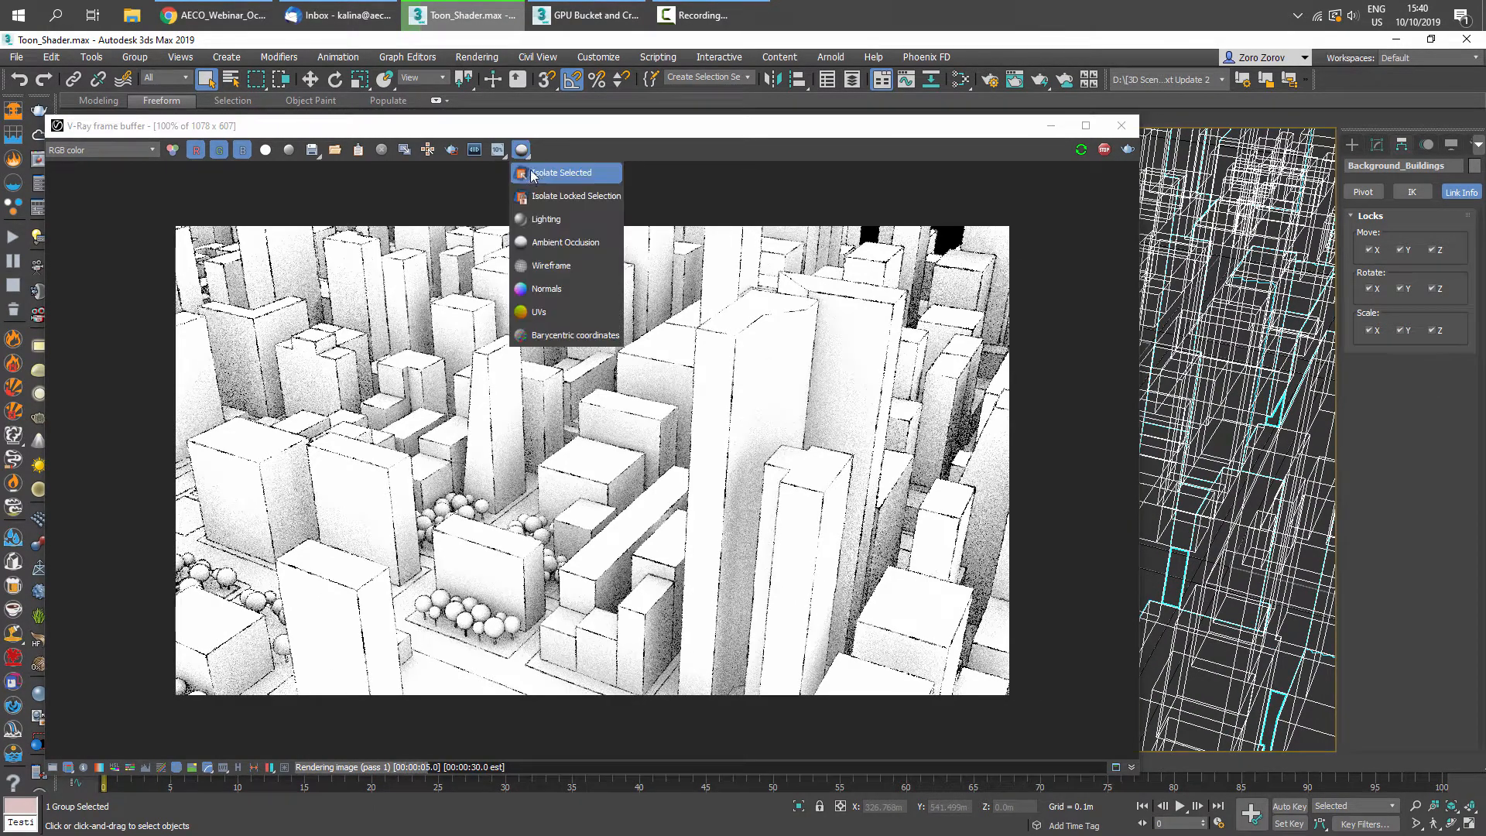
{"action": "left_click", "coordinate": [546, 266]}
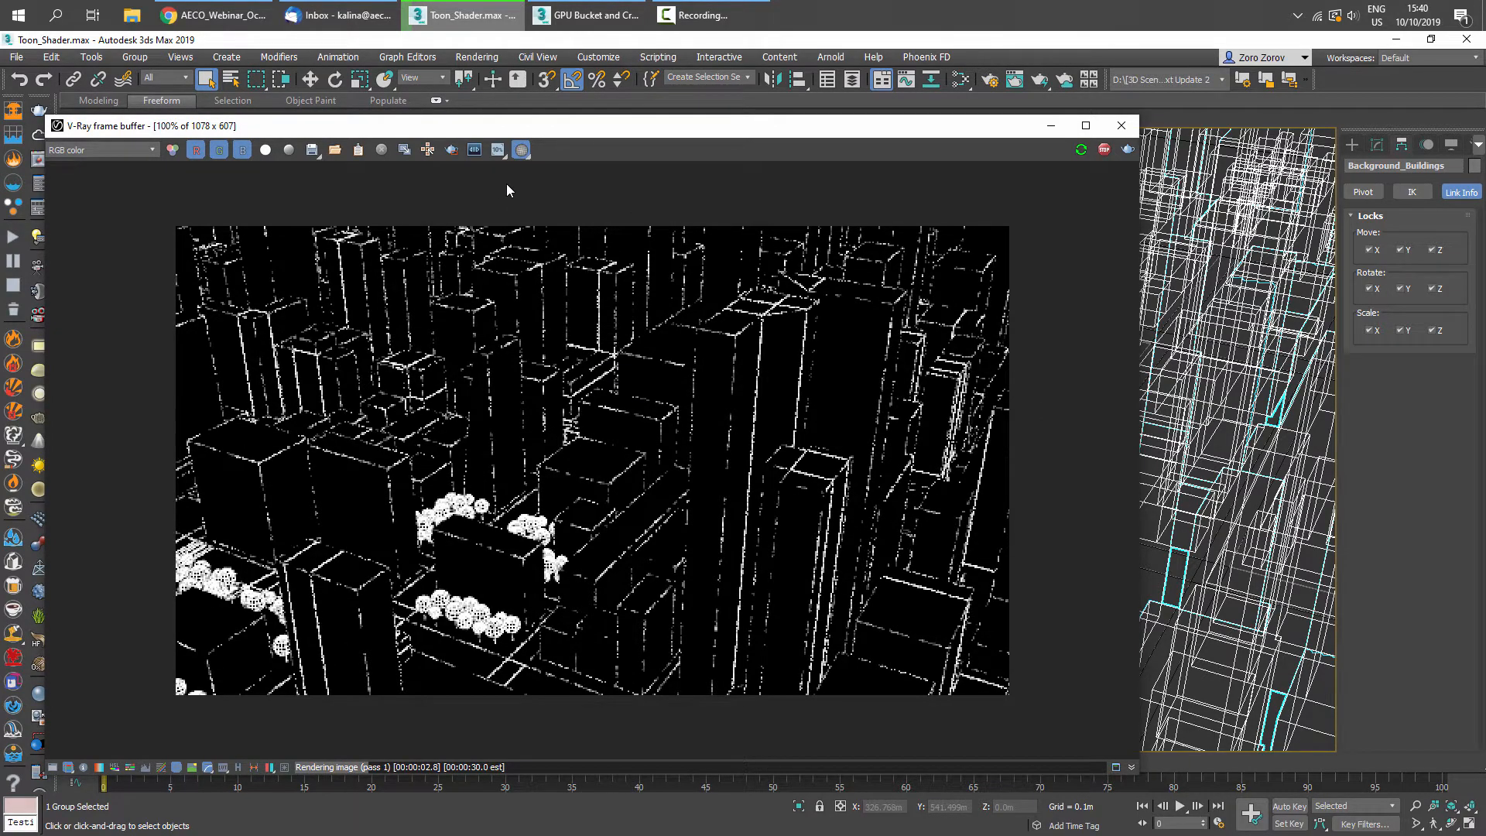
- Switch the interactive render to UVs render mode
{"action": "left_click", "coordinate": [522, 151]}
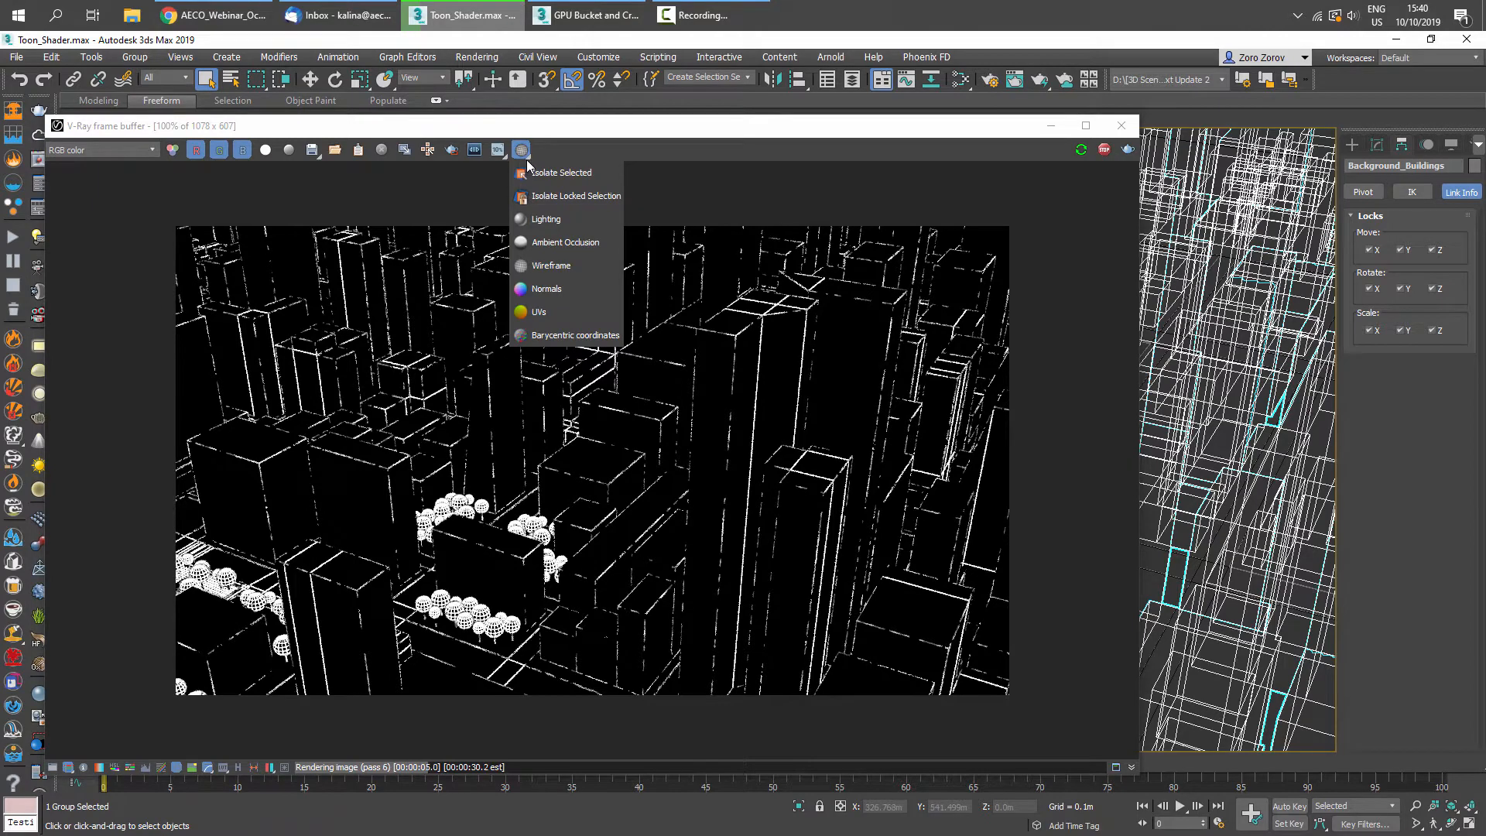
{"action": "left_click", "coordinate": [548, 311]}
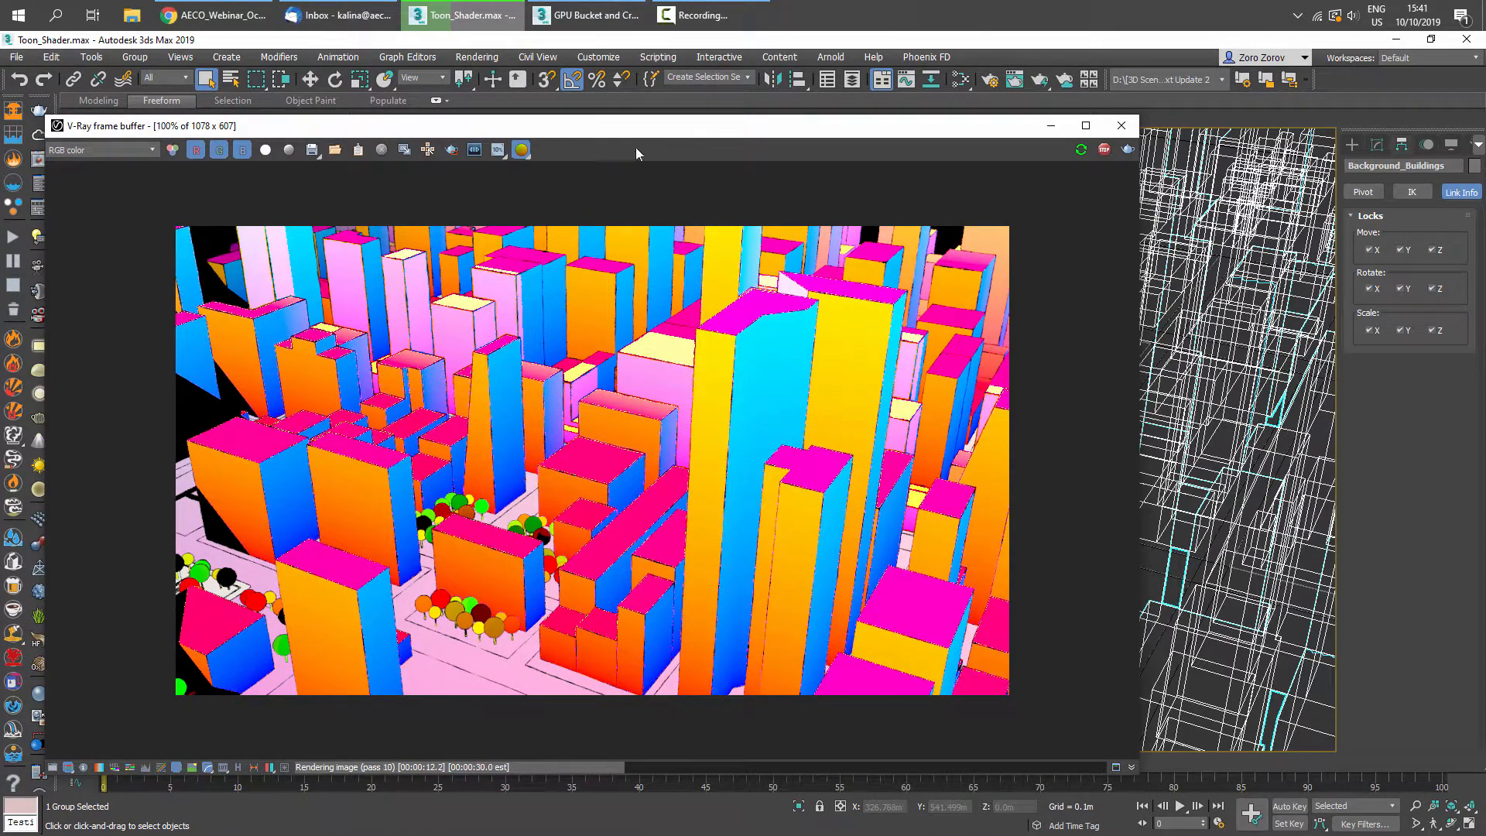
- Turn off the debug render mode to return to the normal shaded preview
{"action": "left_click", "coordinate": [523, 151]}
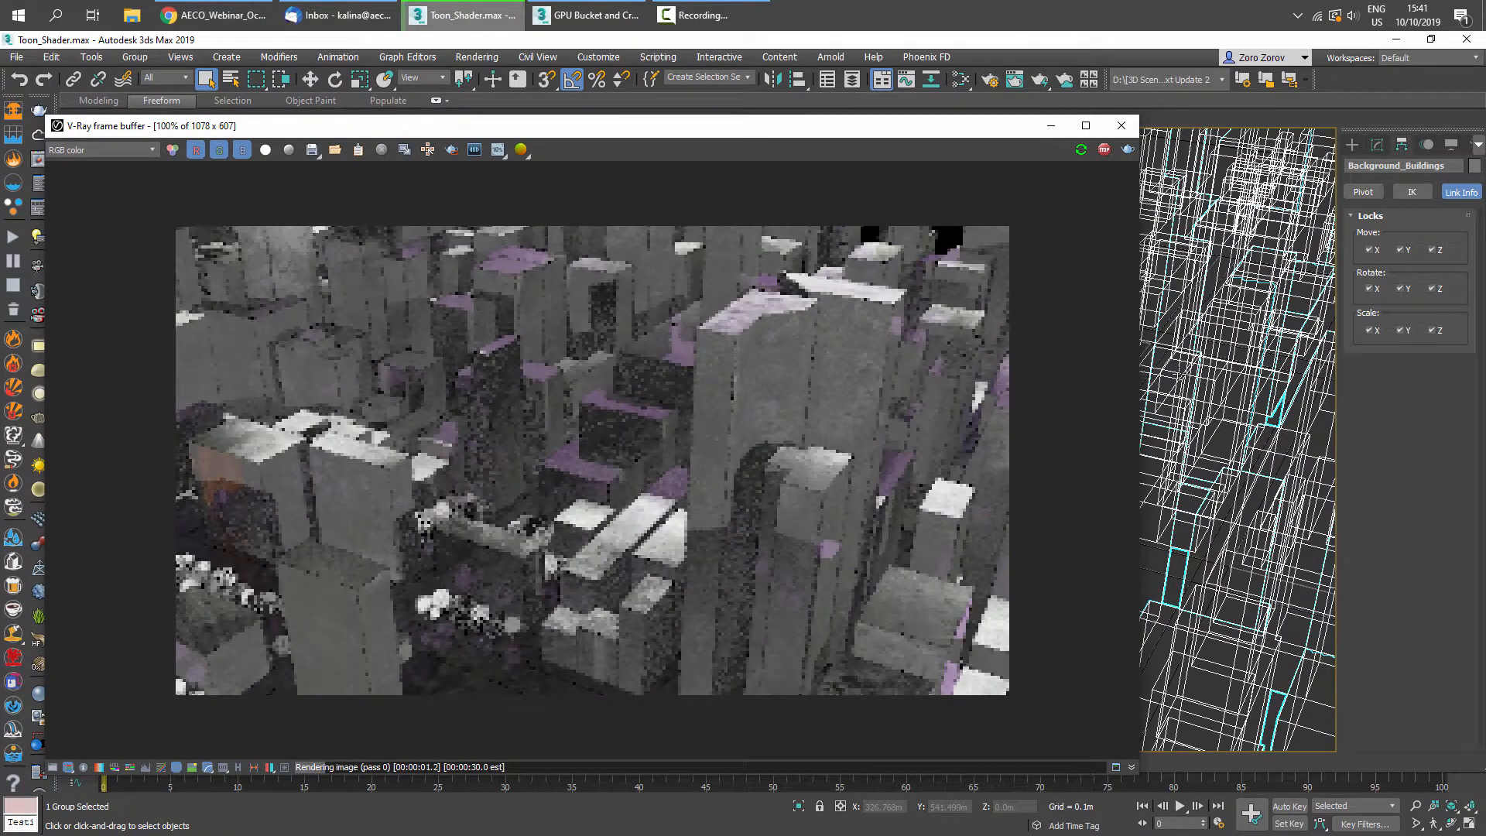
{"action": "scroll", "coordinate": [1237, 387], "scroll_direction": "down", "scroll_amount": 5}
{"action": "scroll", "coordinate": [1177, 430], "scroll_direction": "up", "scroll_amount": 6}
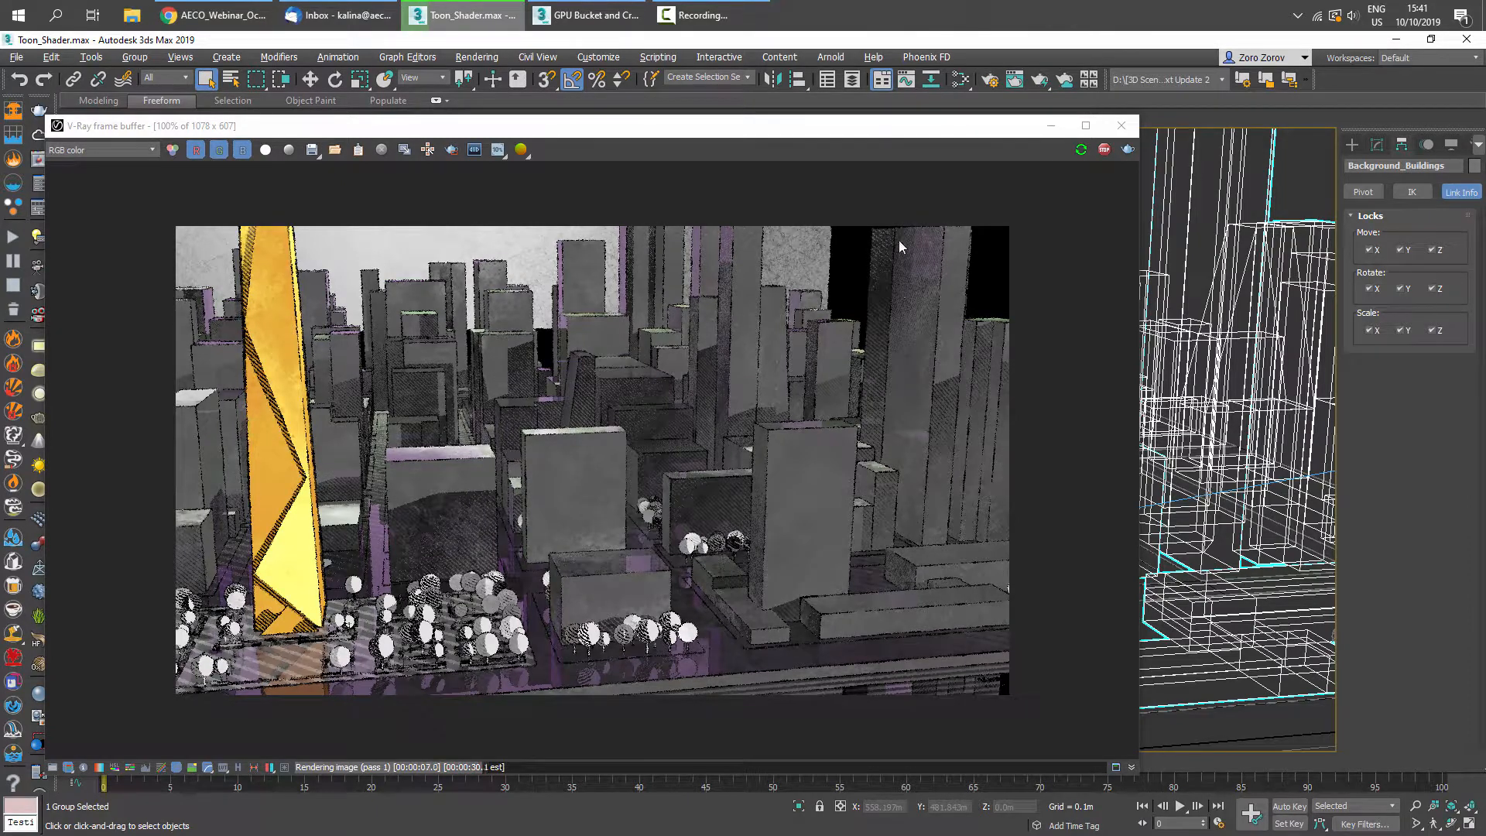
- Stop the interactive render, close the frame buffer and switch the viewport to the render camera
{"action": "left_click", "coordinate": [1104, 150]}
{"action": "left_click", "coordinate": [1114, 132]}
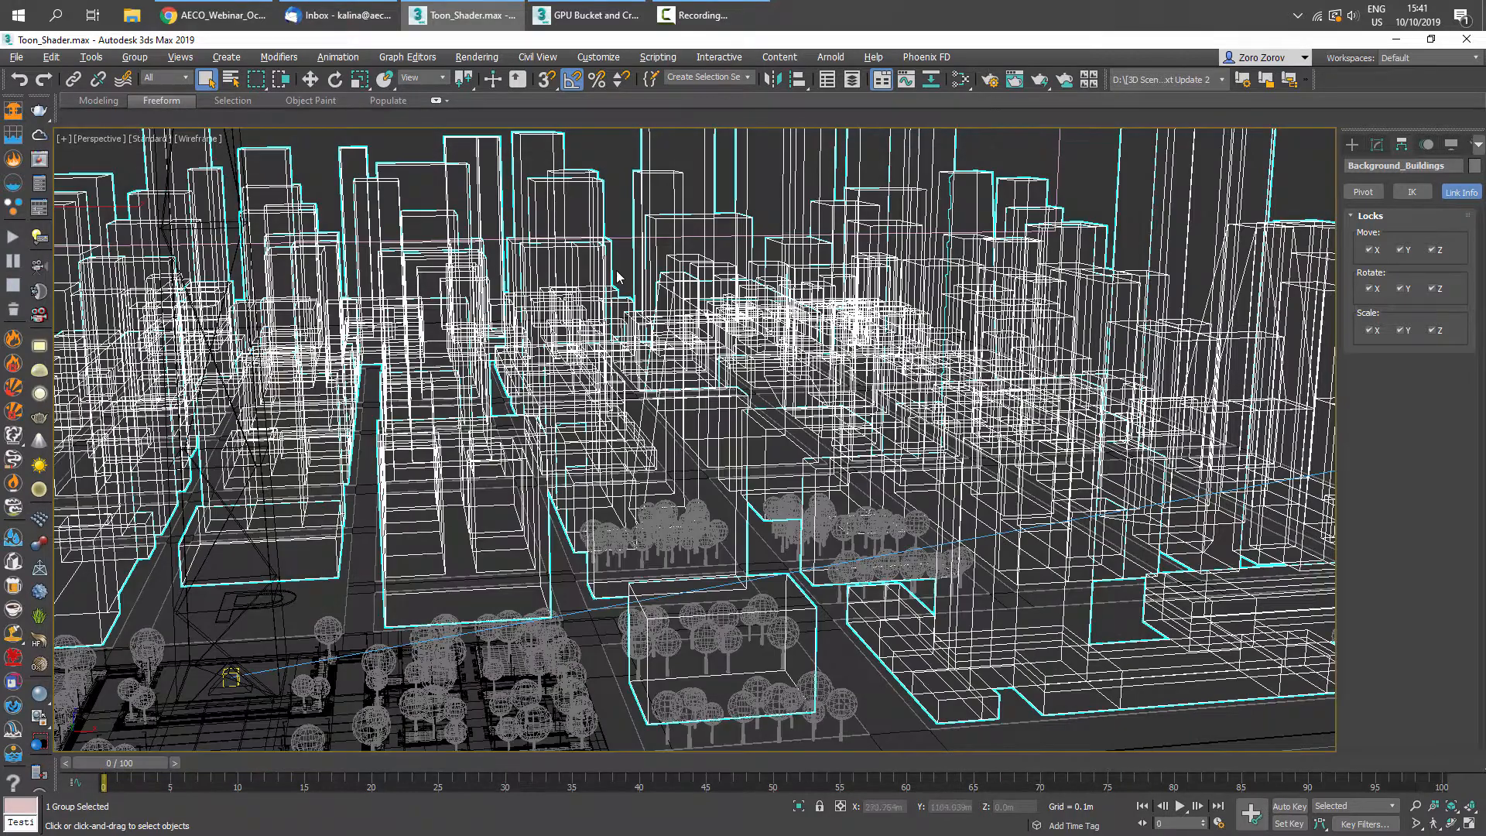
{"action": "key", "text": "c"}
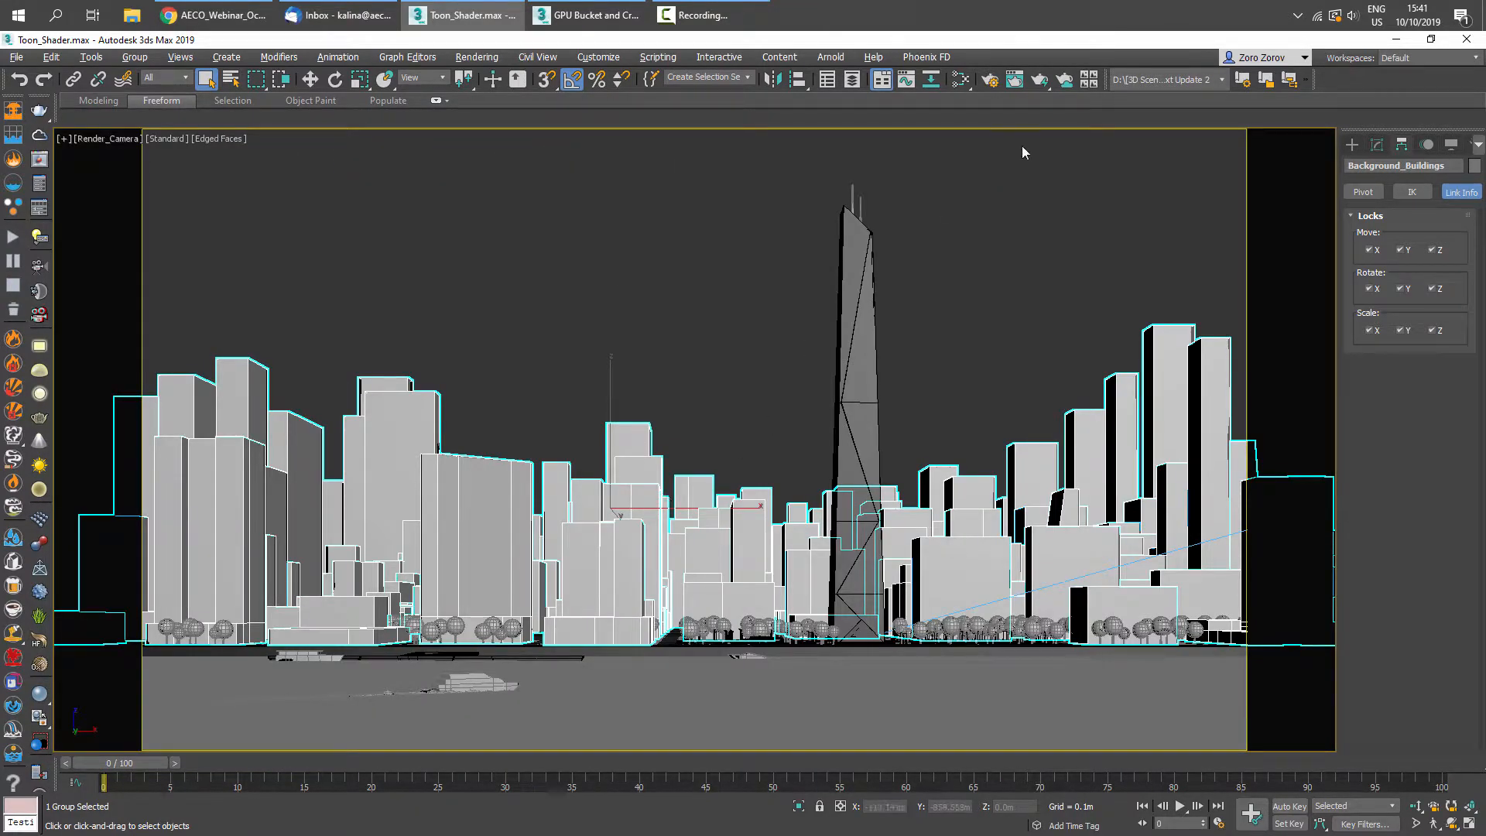
- Open Render Setup and set the image sampler type to Bucket
{"action": "left_click", "coordinate": [986, 80]}
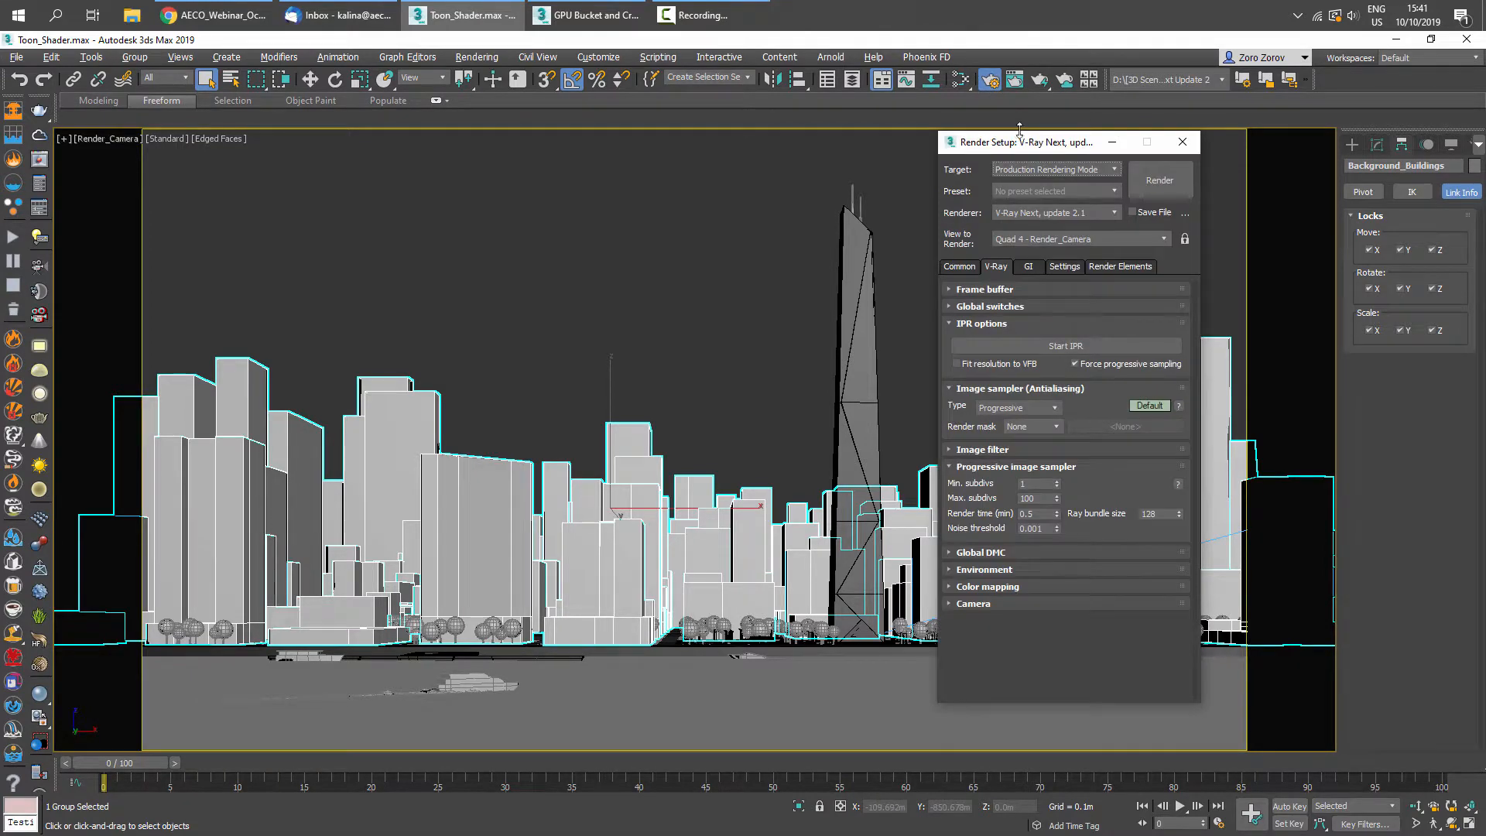
{"action": "left_click_drag", "start_coordinate": [991, 147], "coordinate": [1042, 140]}
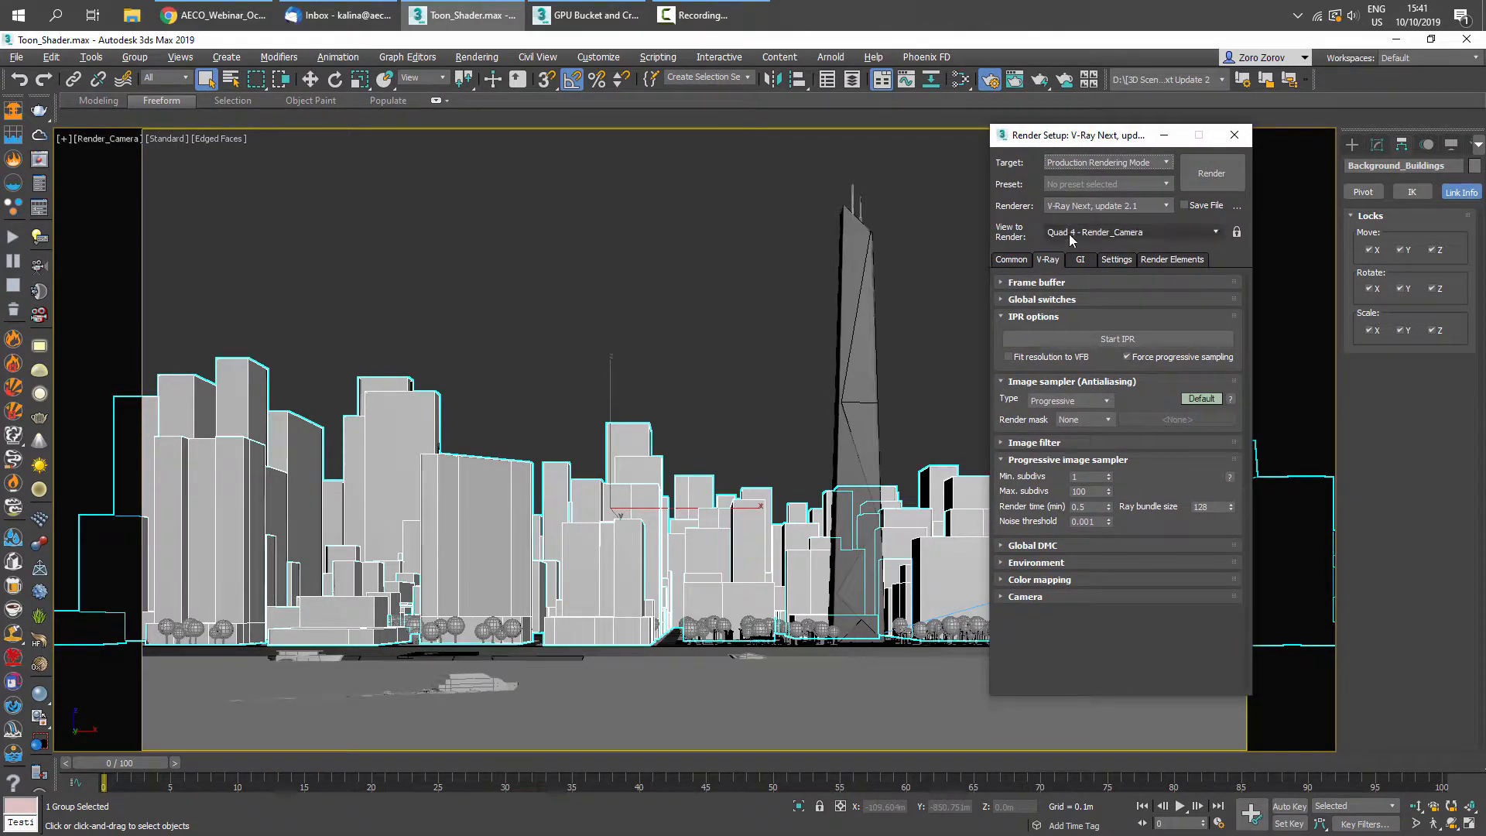
{"action": "left_click", "coordinate": [1067, 400]}
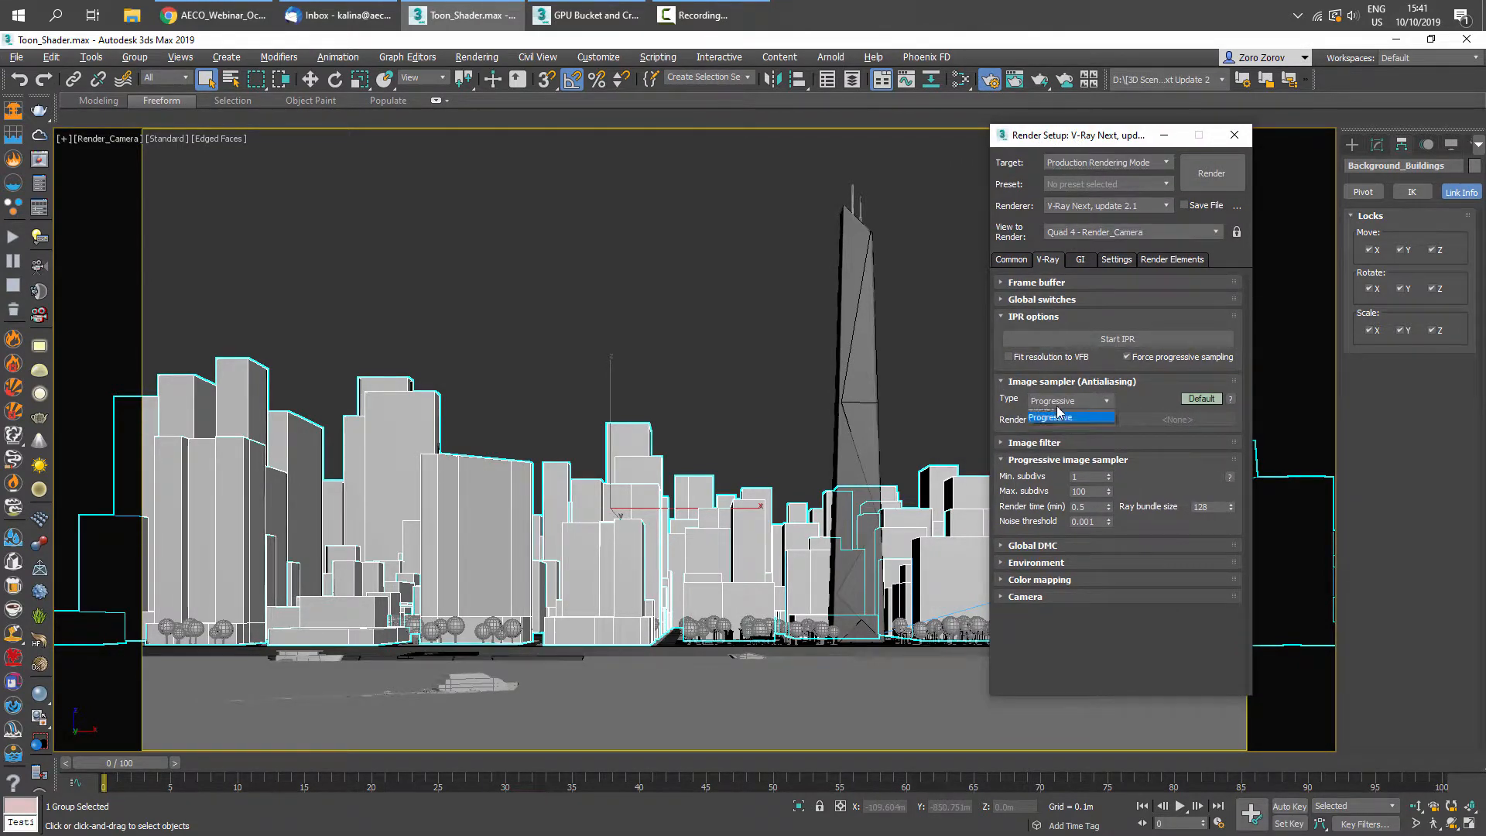
{"action": "left_click", "coordinate": [1063, 415]}
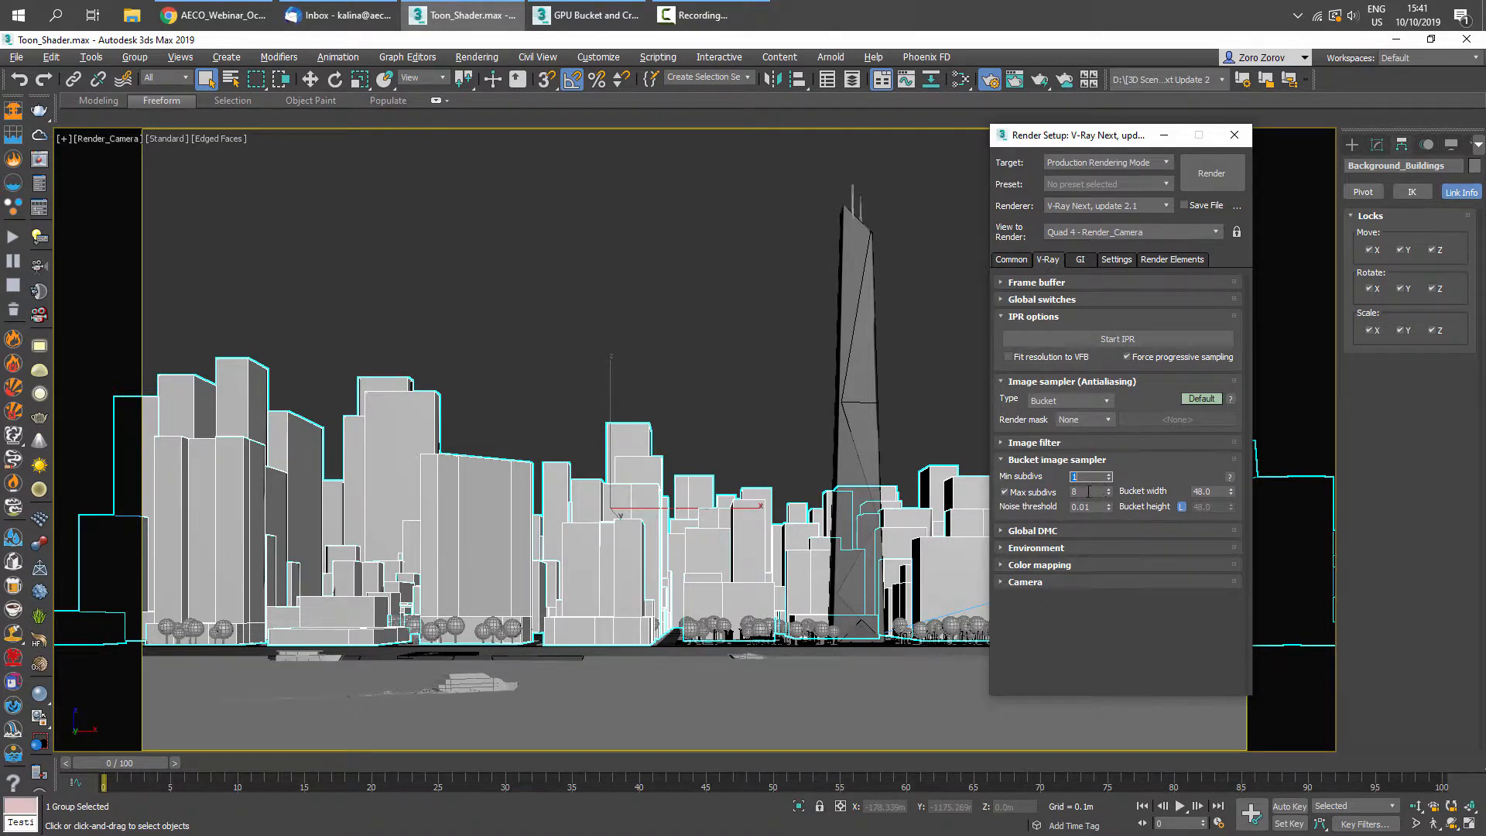
{"action": "key", "text": "Tab"}
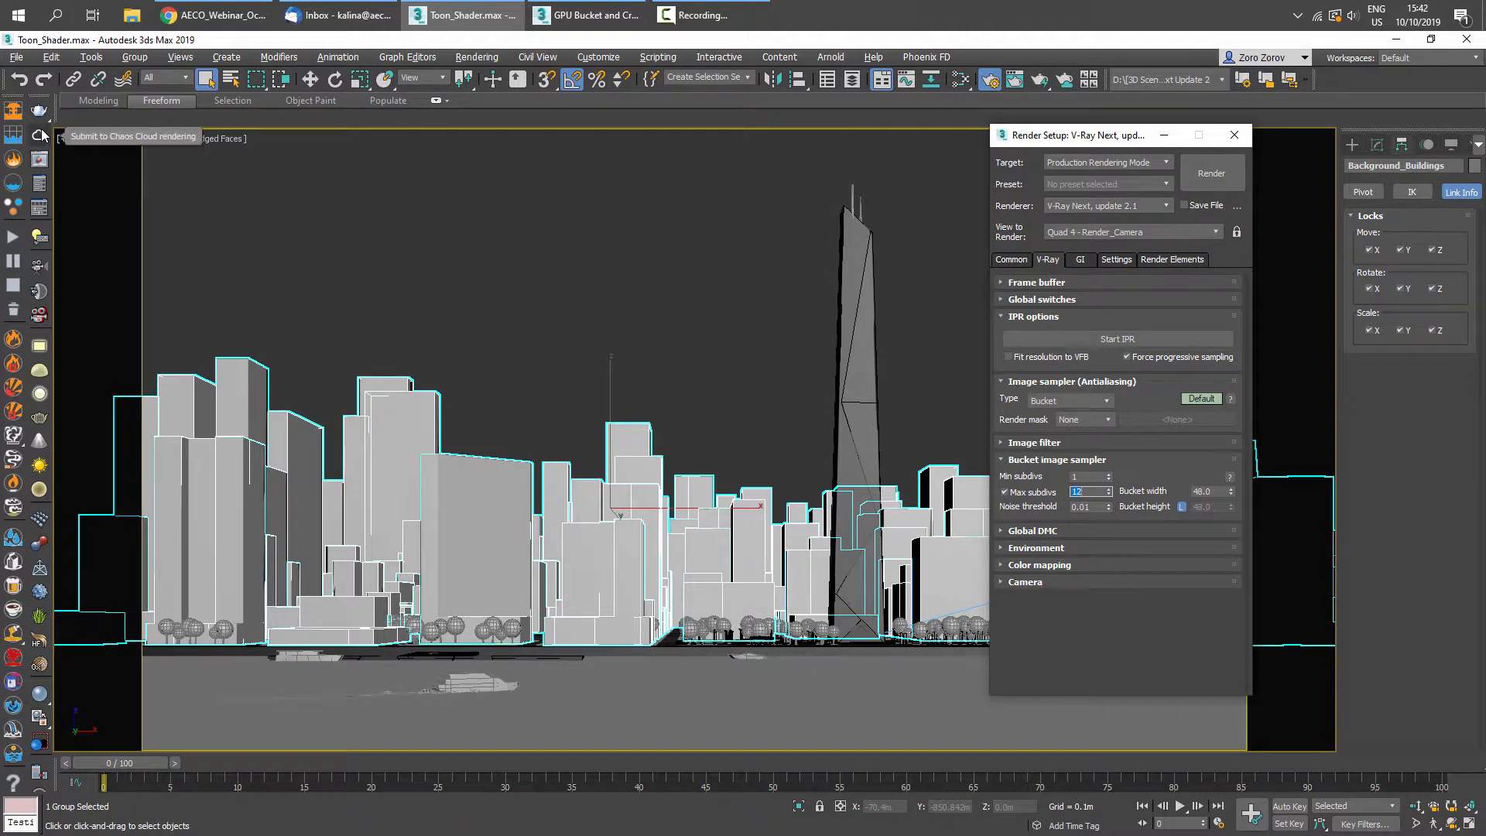
- Open the Submit to Chaos Cloud rendering dialog and run a local preview of the scene
{"action": "left_click", "coordinate": [1010, 259]}
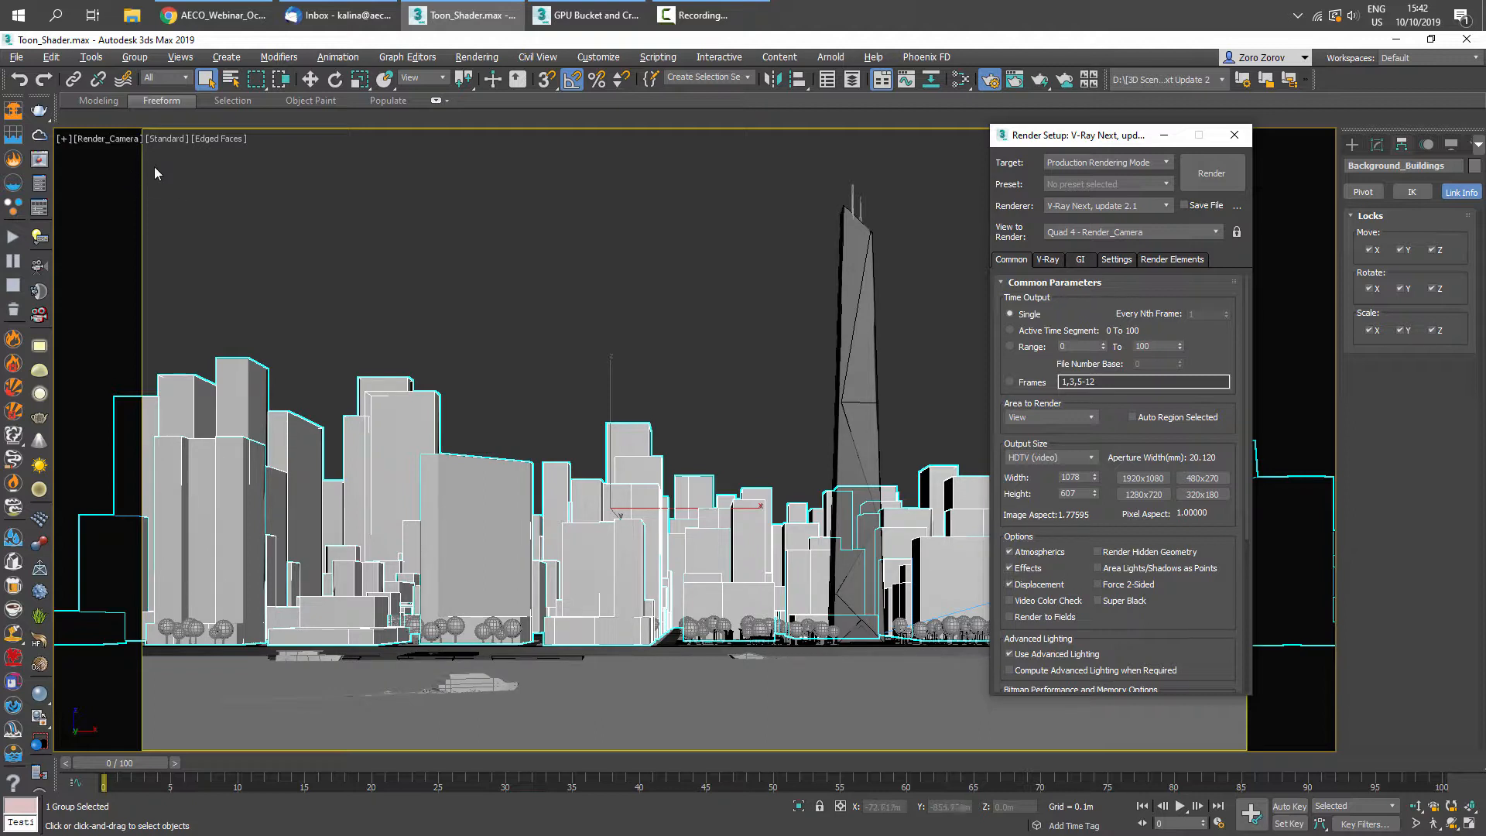
{"action": "left_click", "coordinate": [39, 136]}
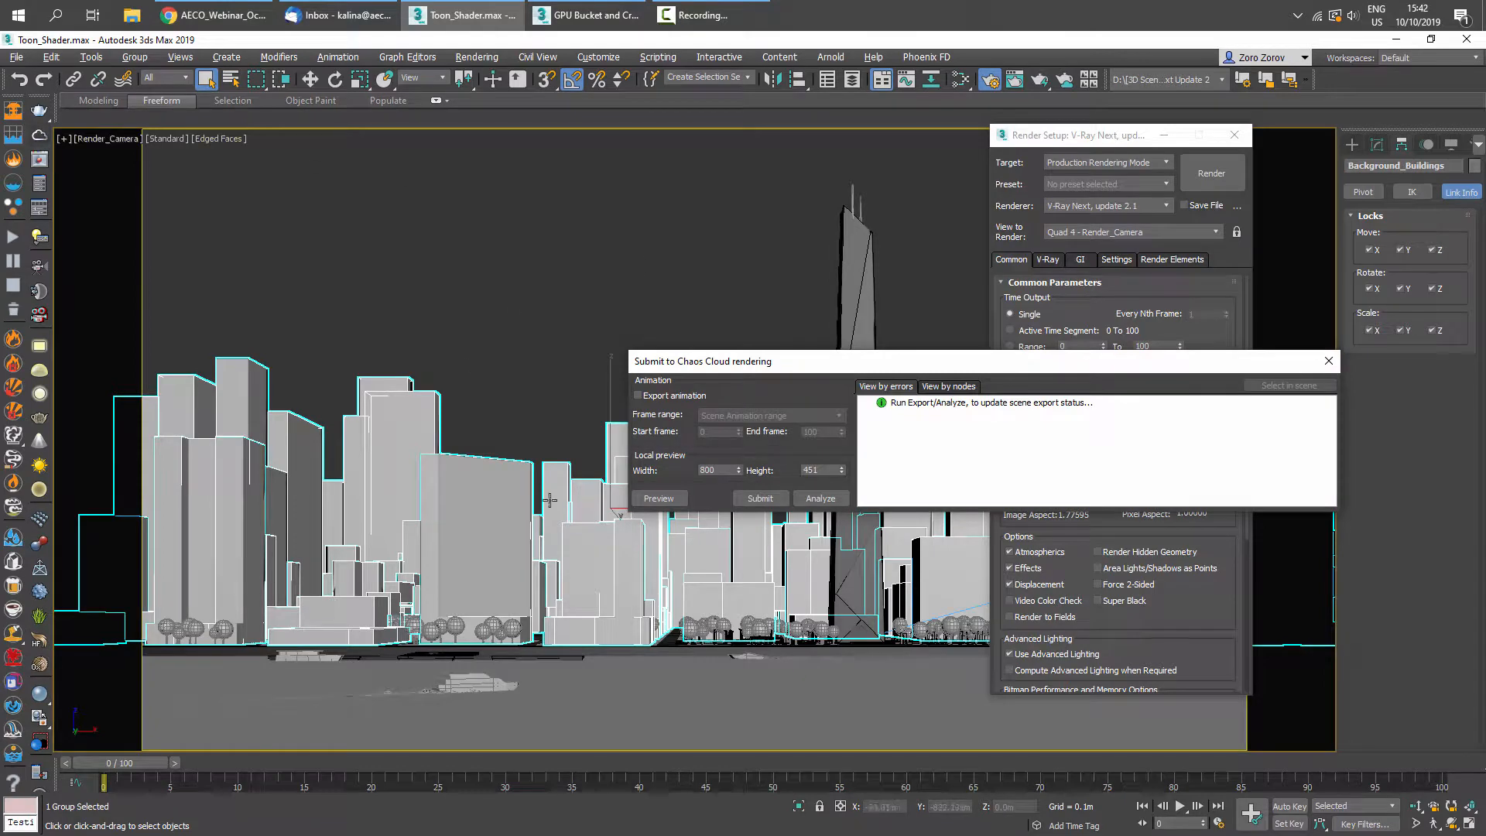
{"action": "left_click_drag", "start_coordinate": [907, 356], "coordinate": [869, 350]}
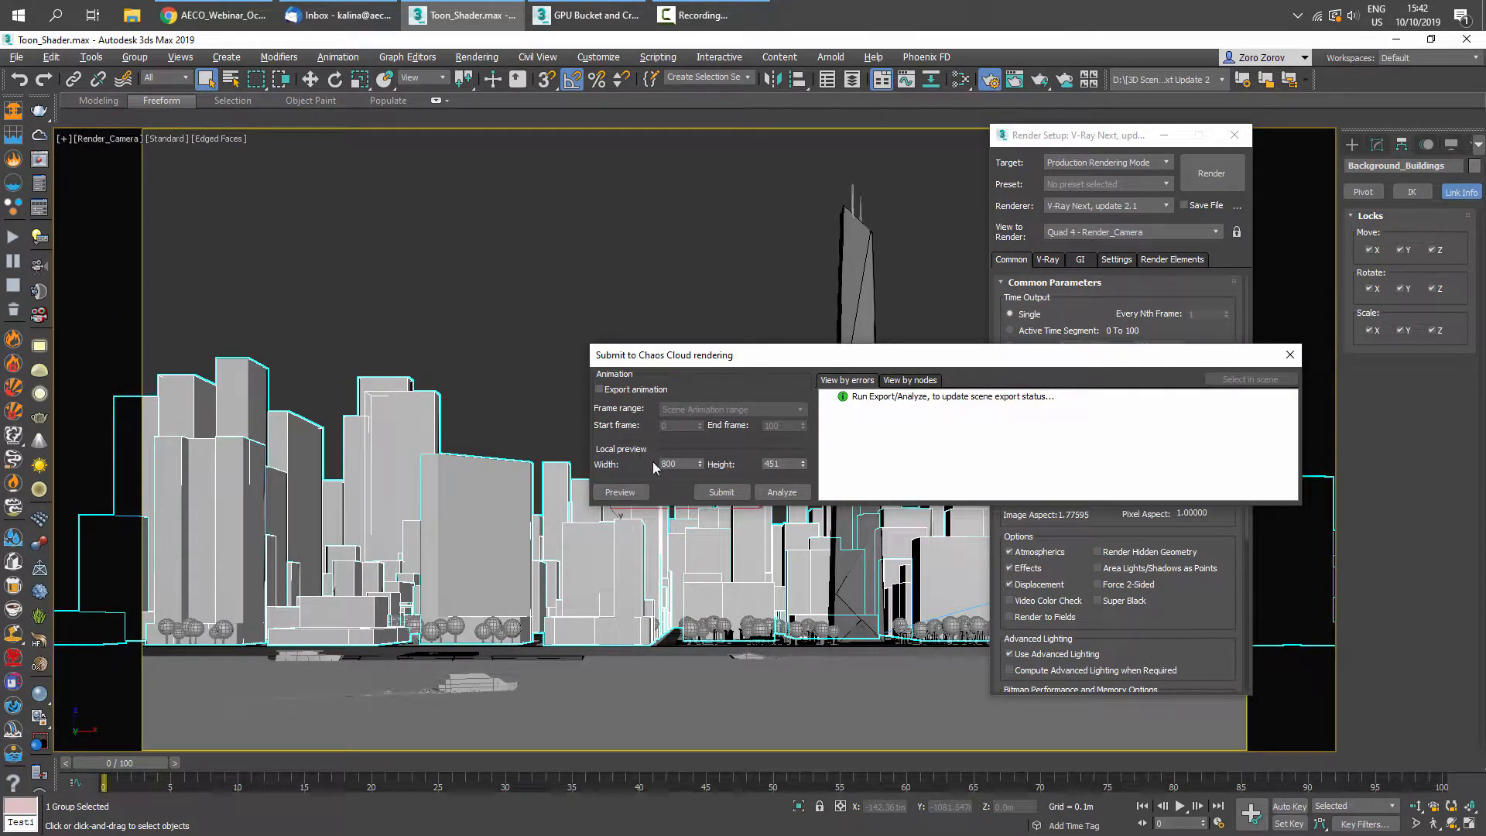
{"action": "left_click", "coordinate": [628, 493]}
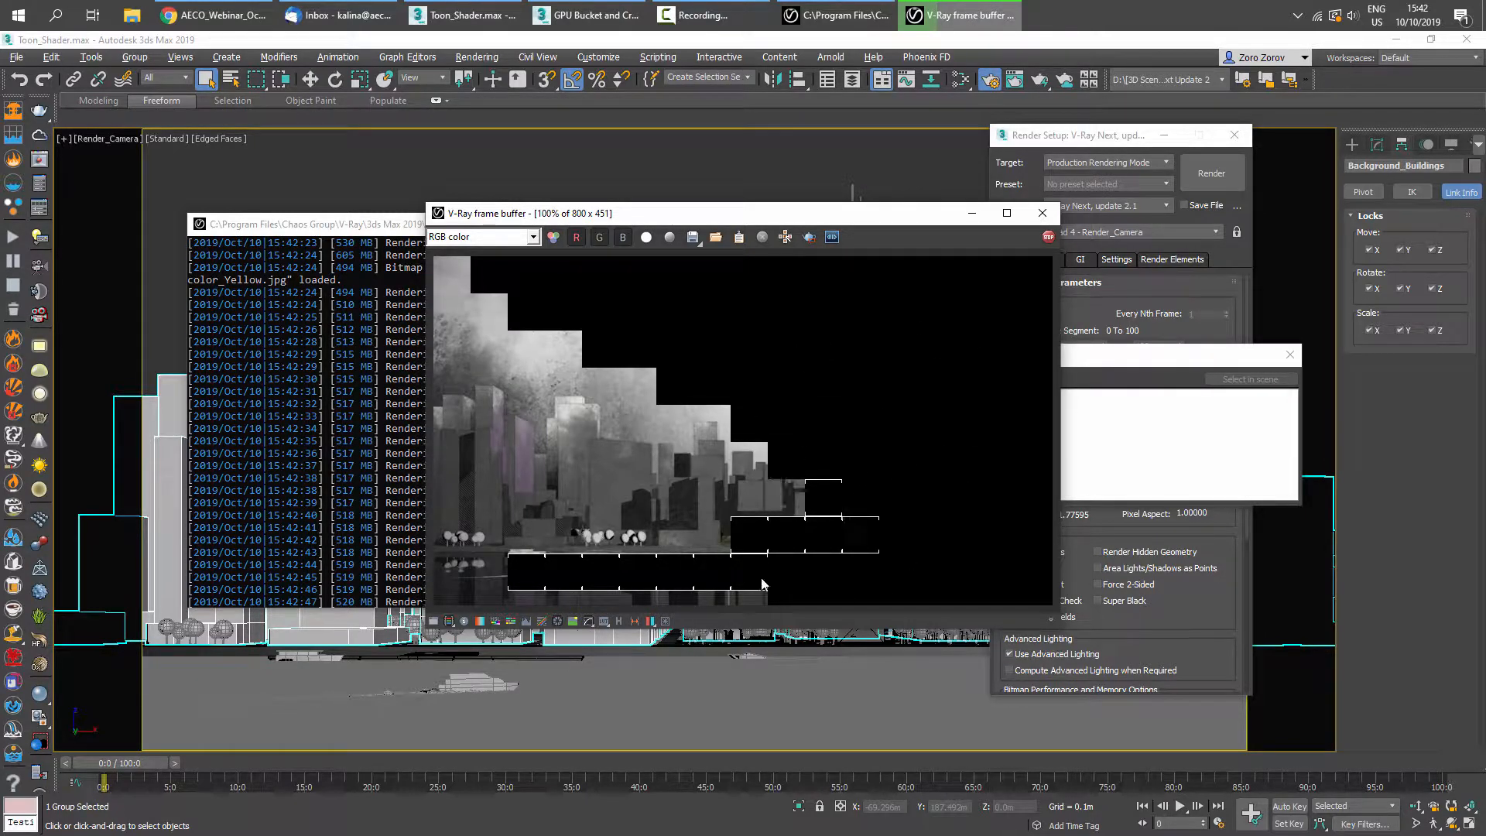
- Stop and close the preview frame buffer, then submit the scene to Chaos Cloud
{"action": "left_click", "coordinate": [1048, 236]}
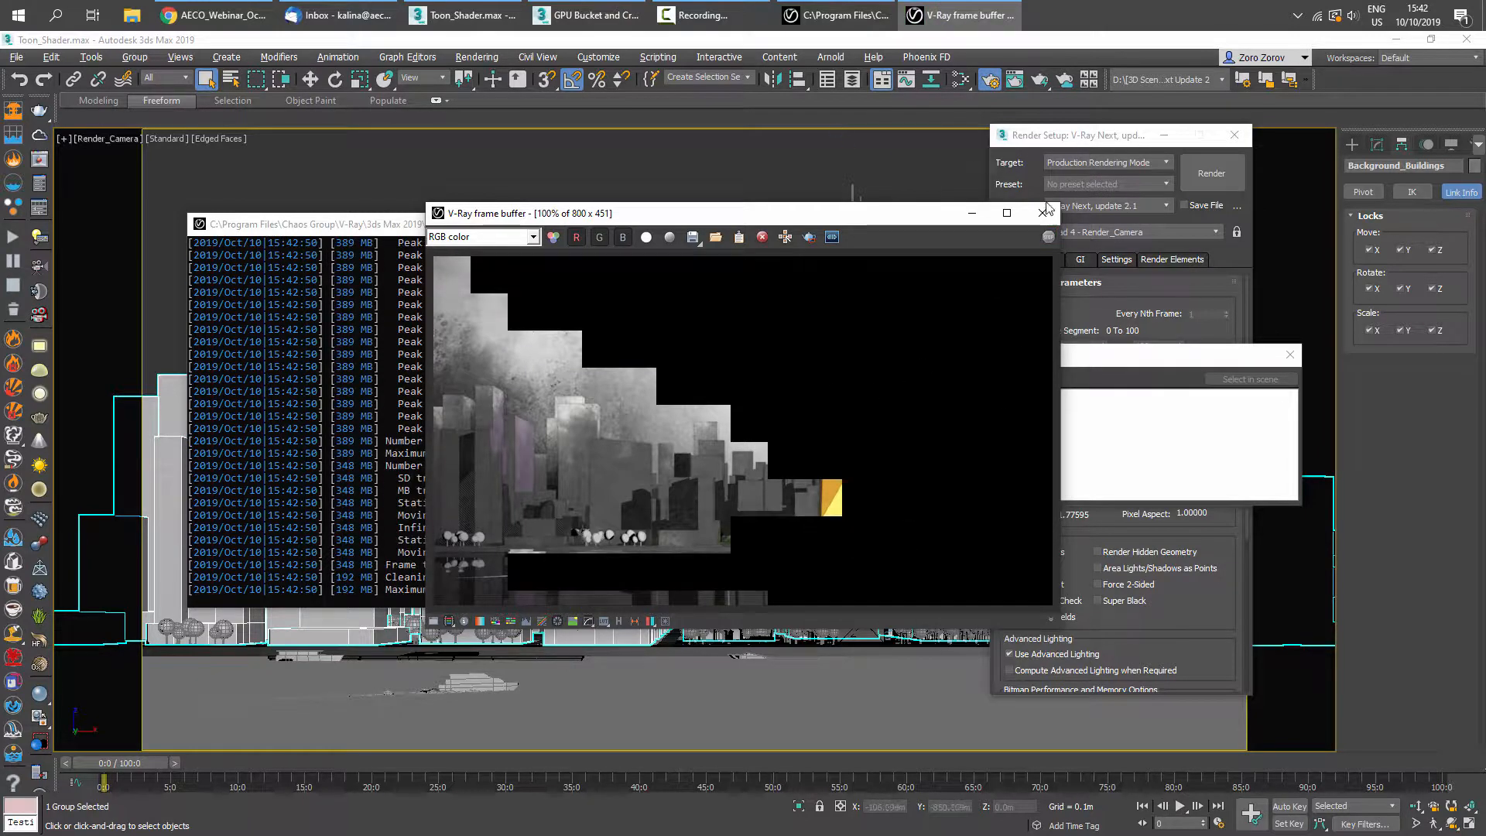
{"action": "left_click", "coordinate": [1045, 213]}
{"action": "left_click", "coordinate": [995, 480]}
{"action": "left_click", "coordinate": [705, 498]}
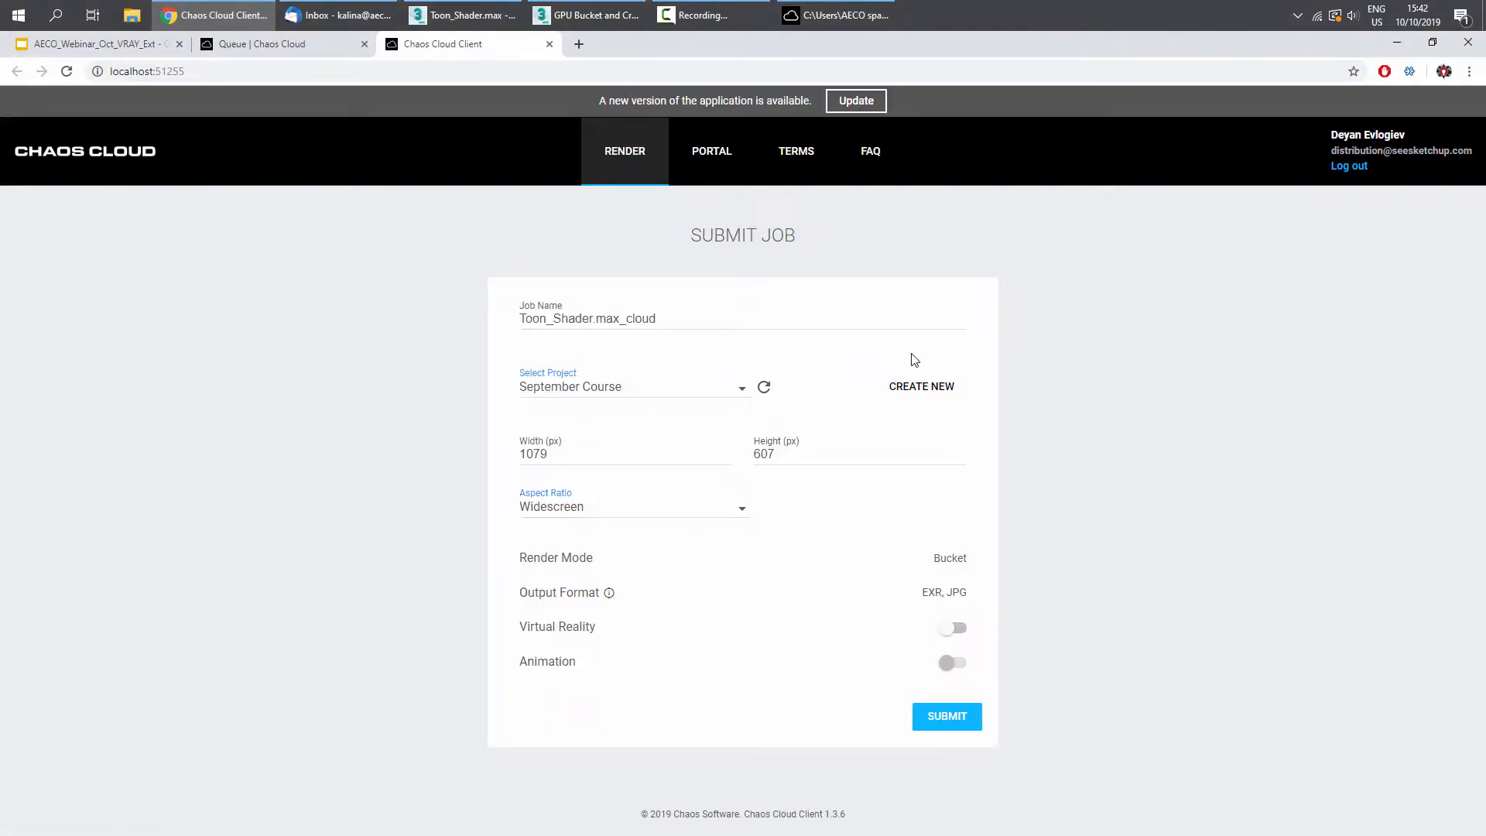
- Set the cloud job width to 2201 px, select the Cloud_Tests project and submit the job
{"action": "left_click_drag", "start_coordinate": [587, 451], "coordinate": [441, 449]}
{"action": "type", "text": "2201"}
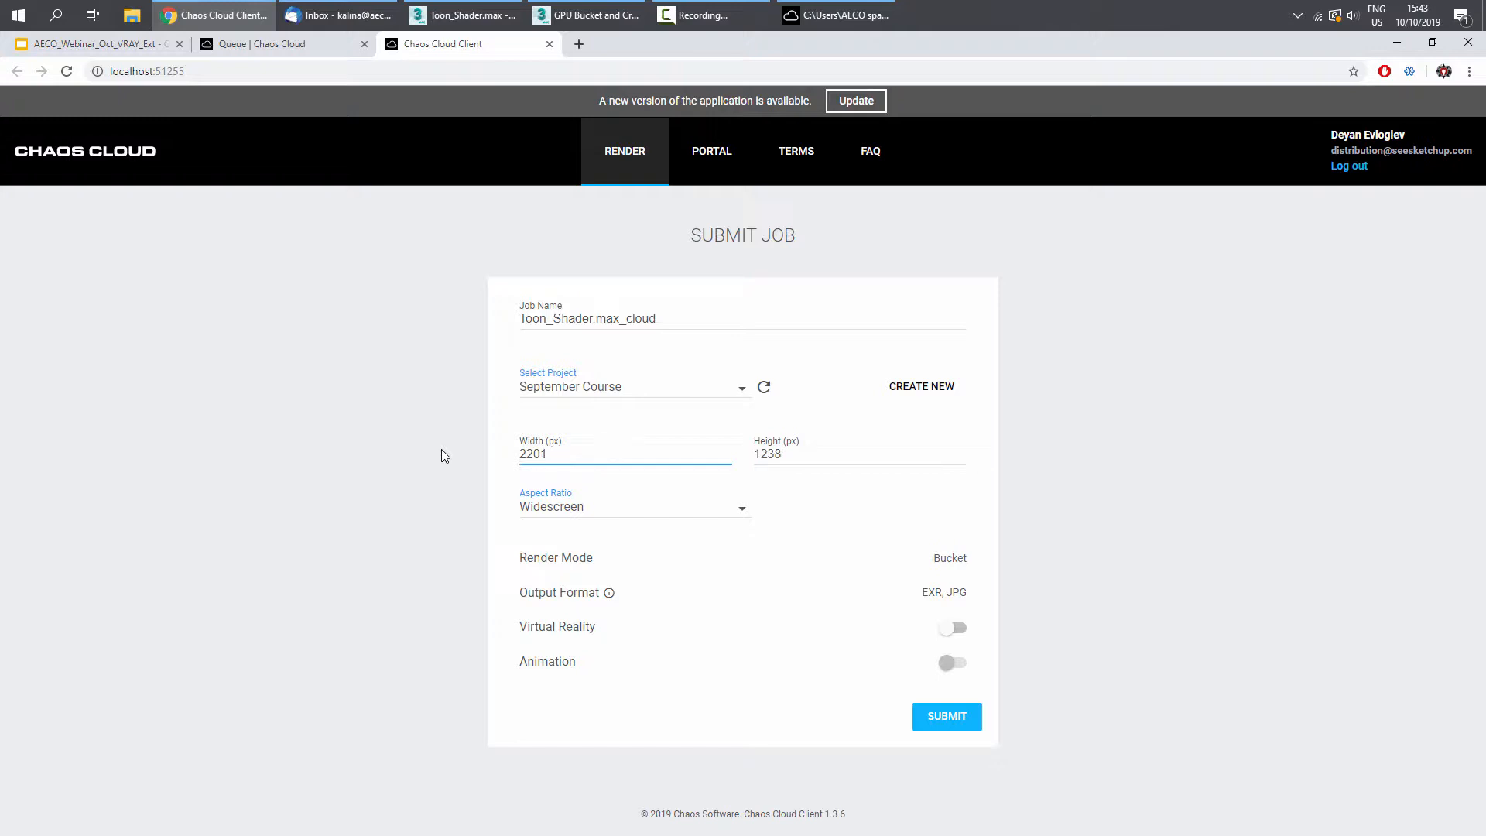
{"action": "left_click", "coordinate": [738, 389]}
{"action": "left_click", "coordinate": [612, 410]}
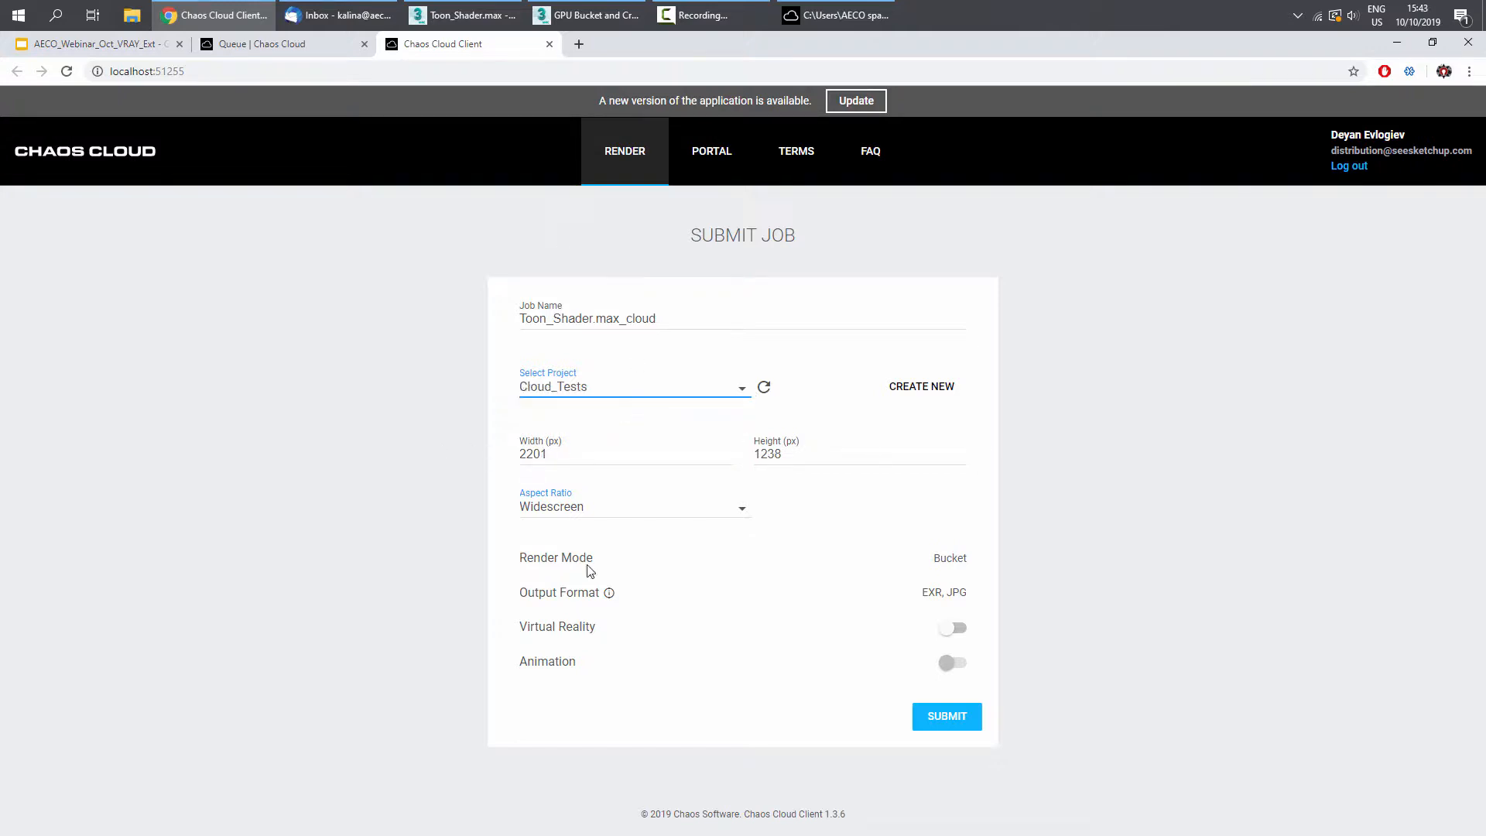
{"action": "left_click", "coordinate": [936, 723]}
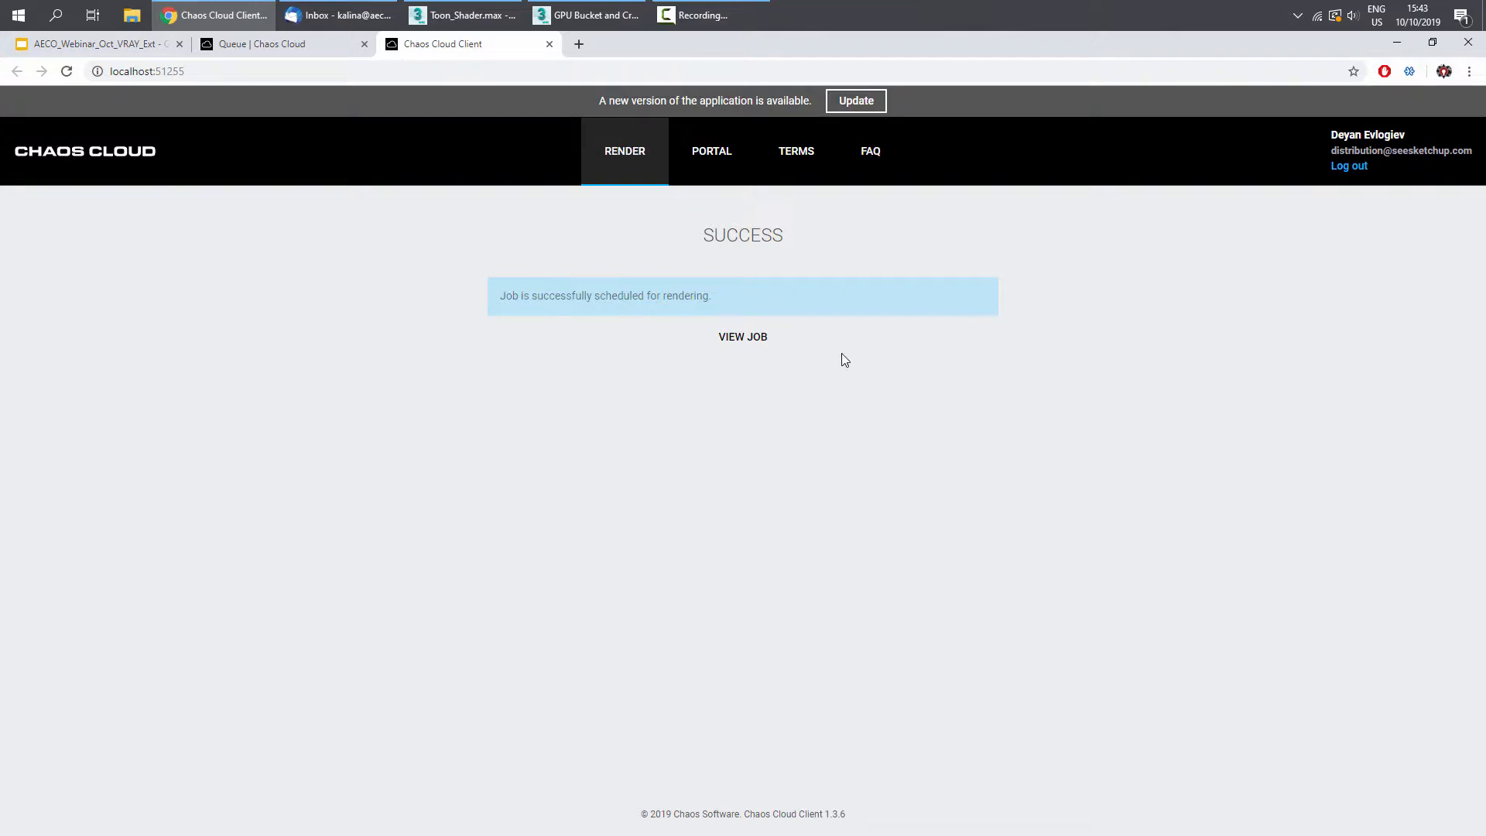
- View the submitted job's progress and browse the Cloud_Tests project's job list
{"action": "left_click", "coordinate": [742, 339]}
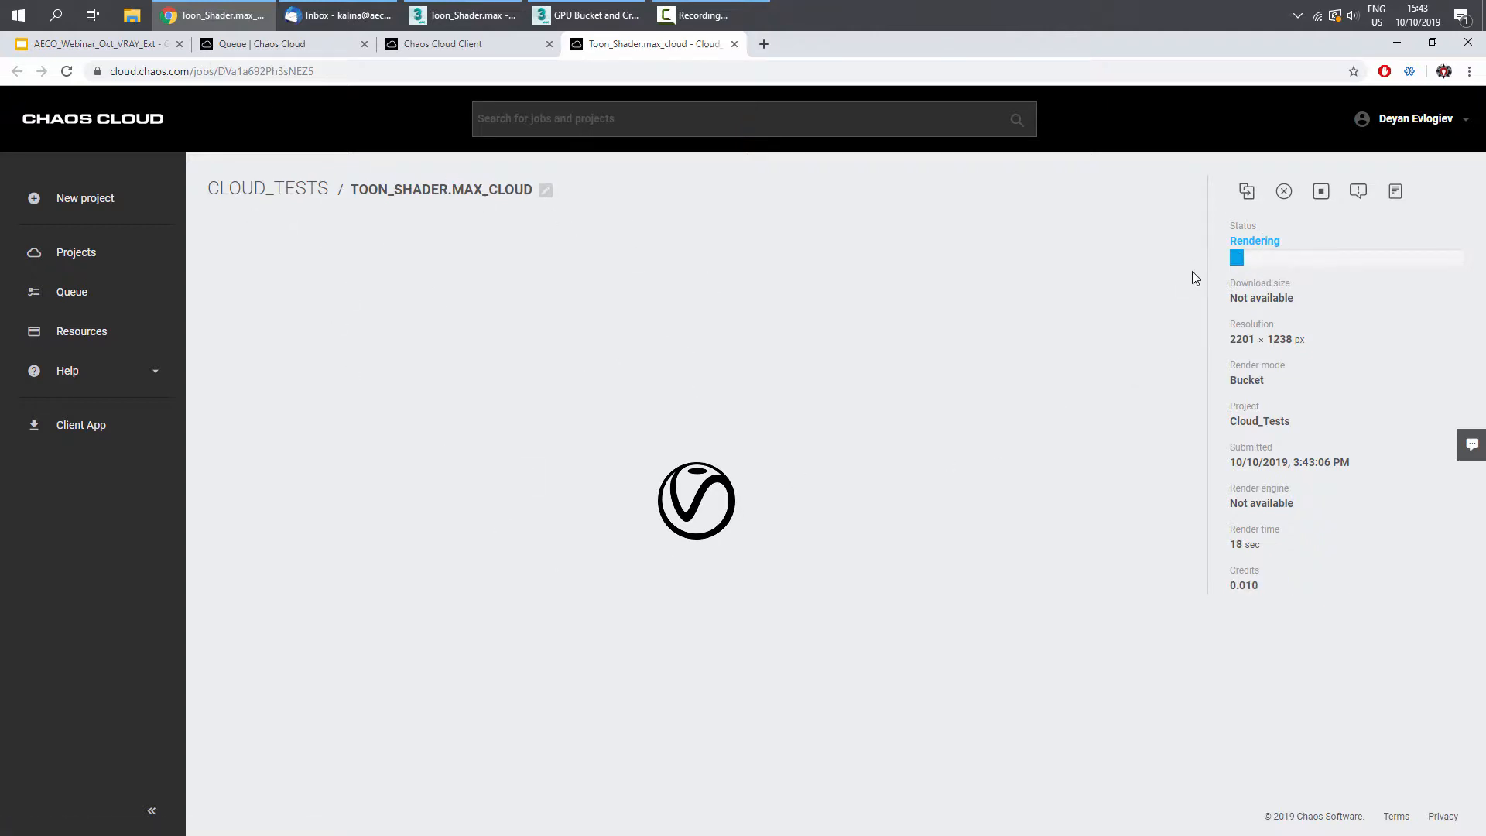
{"action": "double_click", "coordinate": [1242, 586]}
{"action": "left_click", "coordinate": [143, 261]}
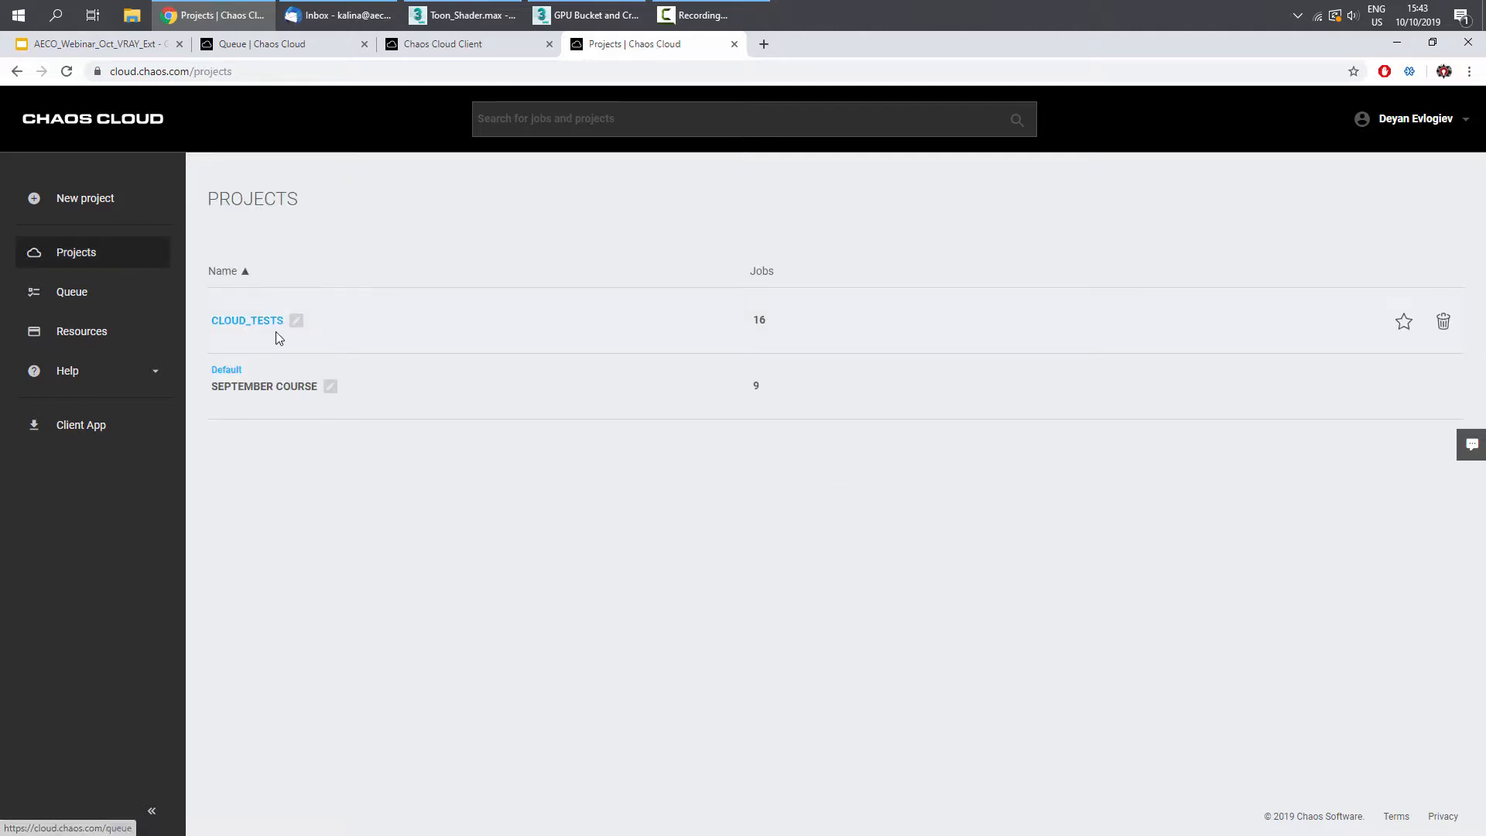
{"action": "left_click", "coordinate": [263, 322]}
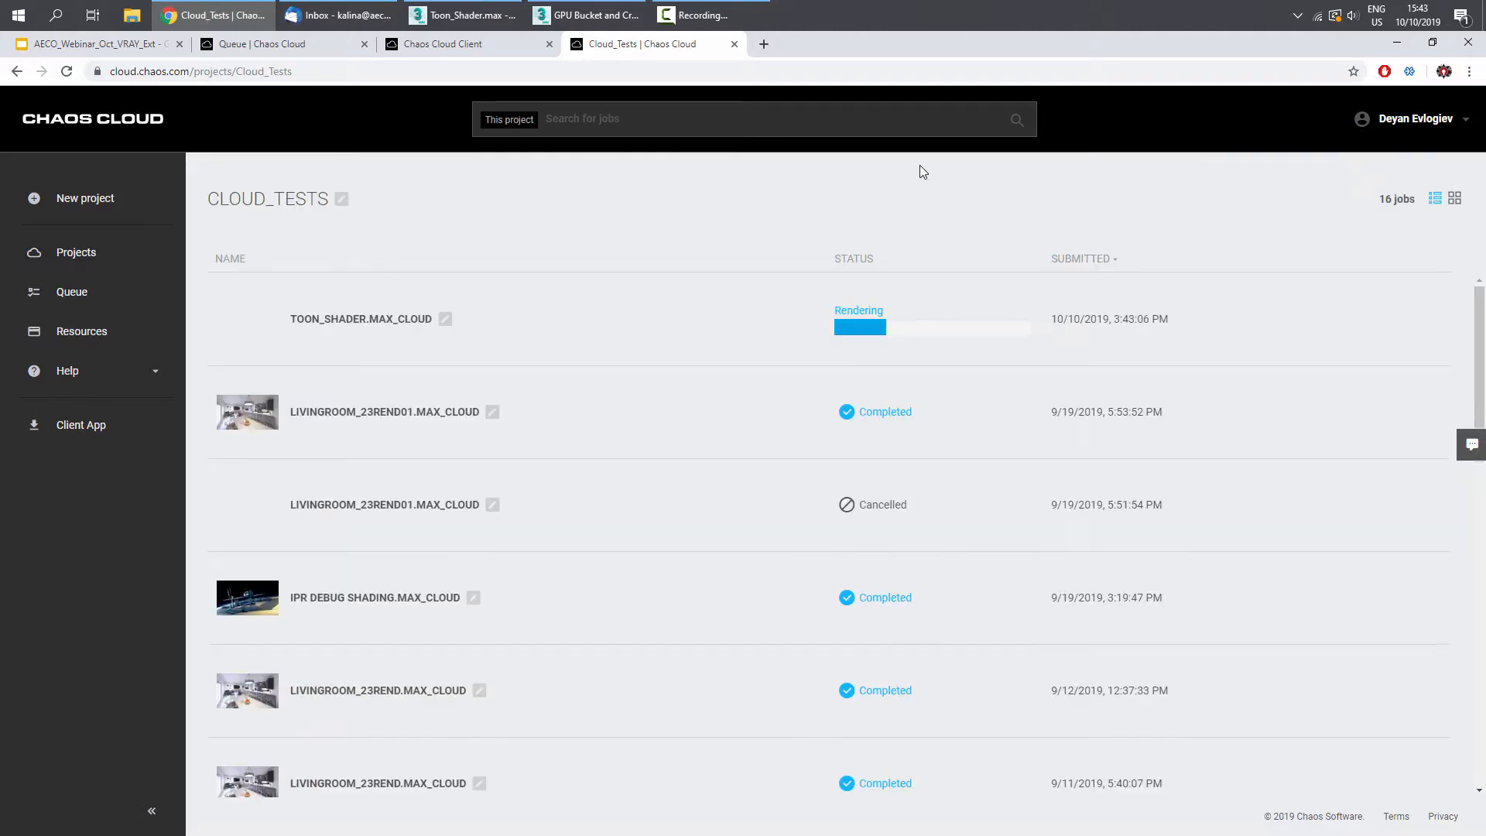
{"action": "scroll", "coordinate": [951, 537], "scroll_direction": "down", "scroll_amount": 3}
{"action": "scroll", "coordinate": [953, 535], "scroll_direction": "up", "scroll_amount": 3}
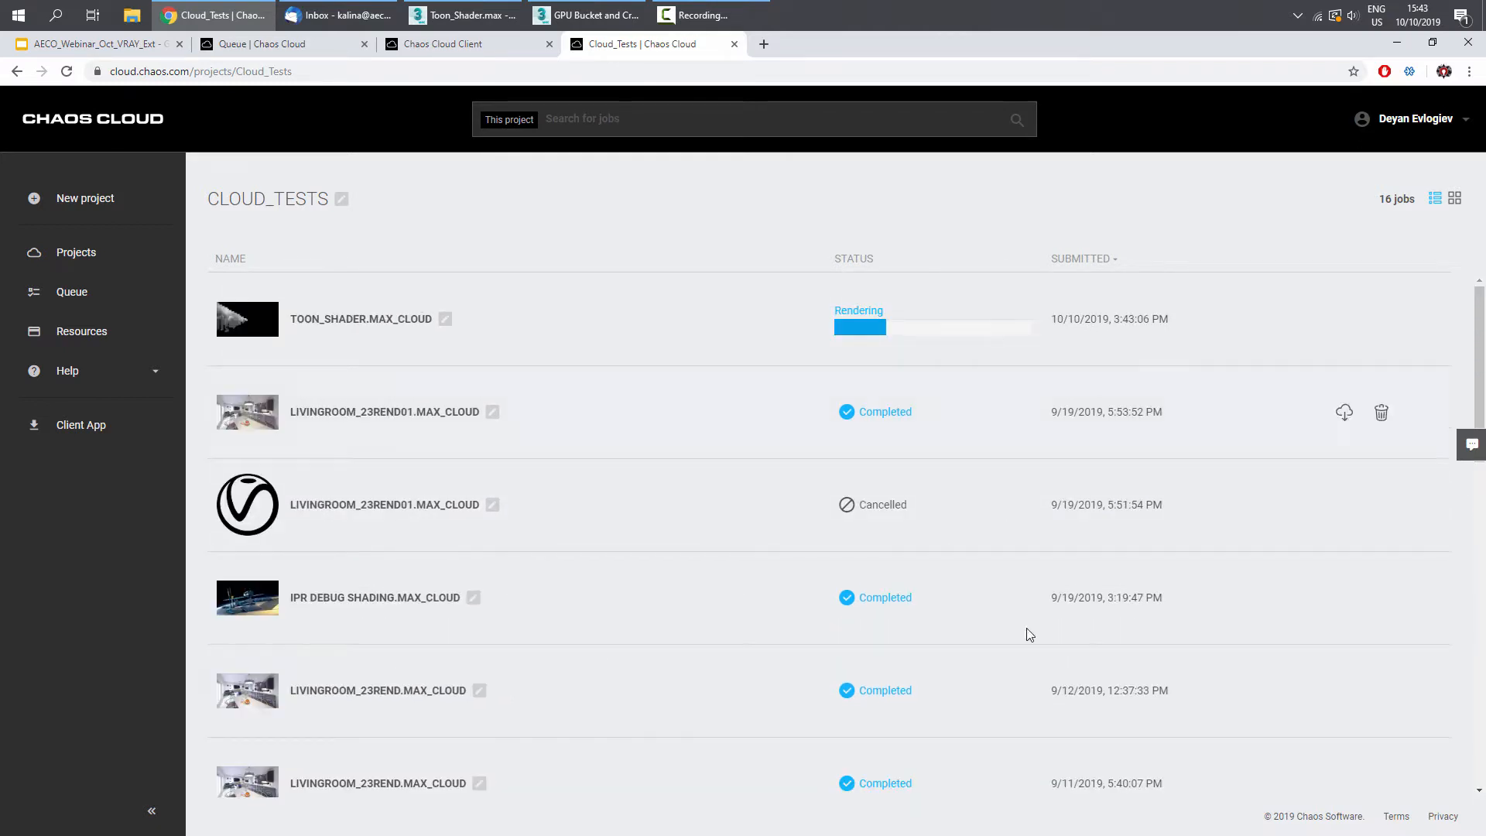
{"action": "left_click", "coordinate": [75, 252]}
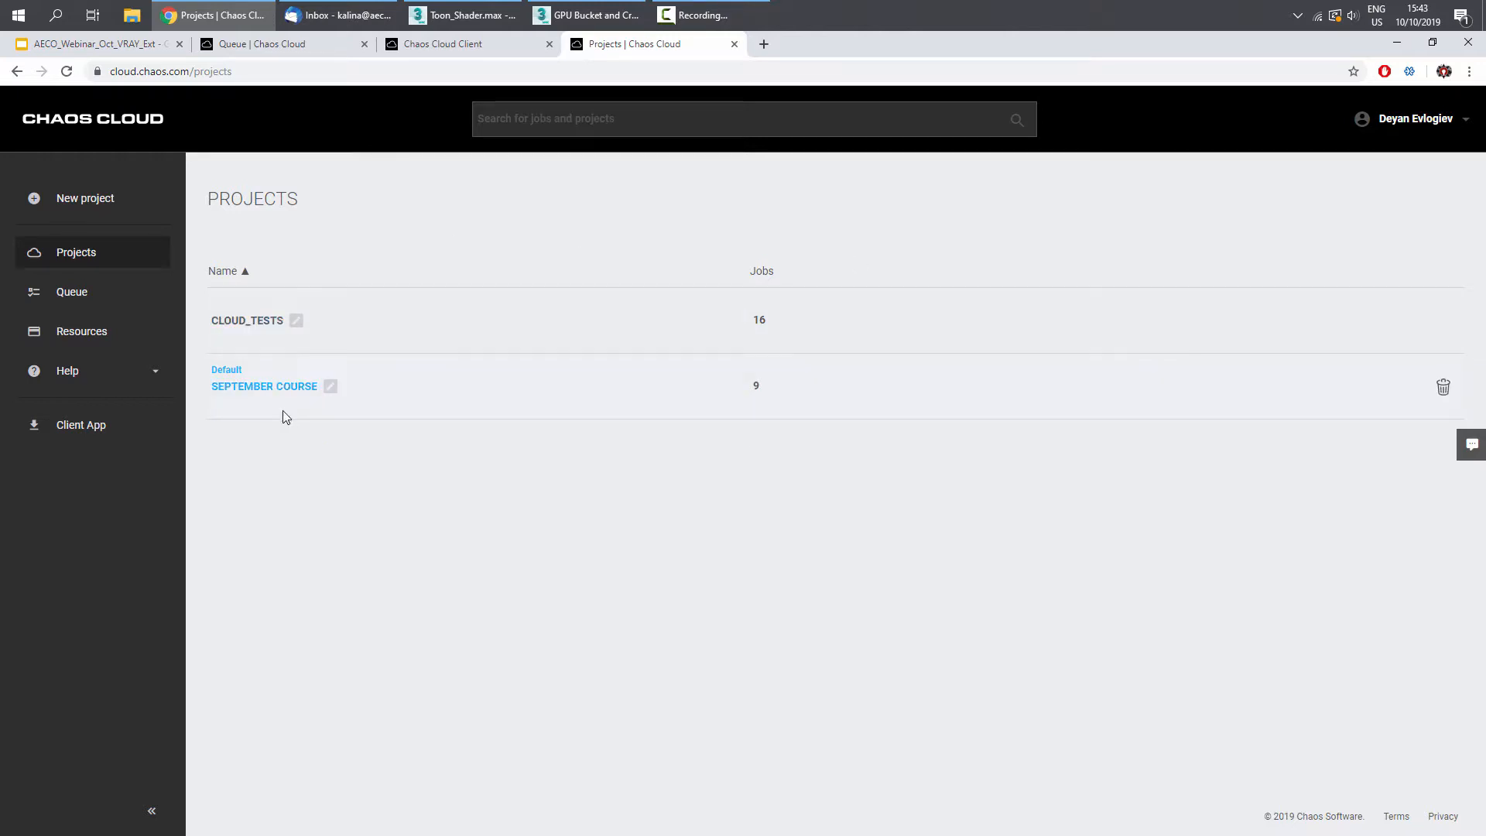
{"action": "left_click", "coordinate": [258, 323]}
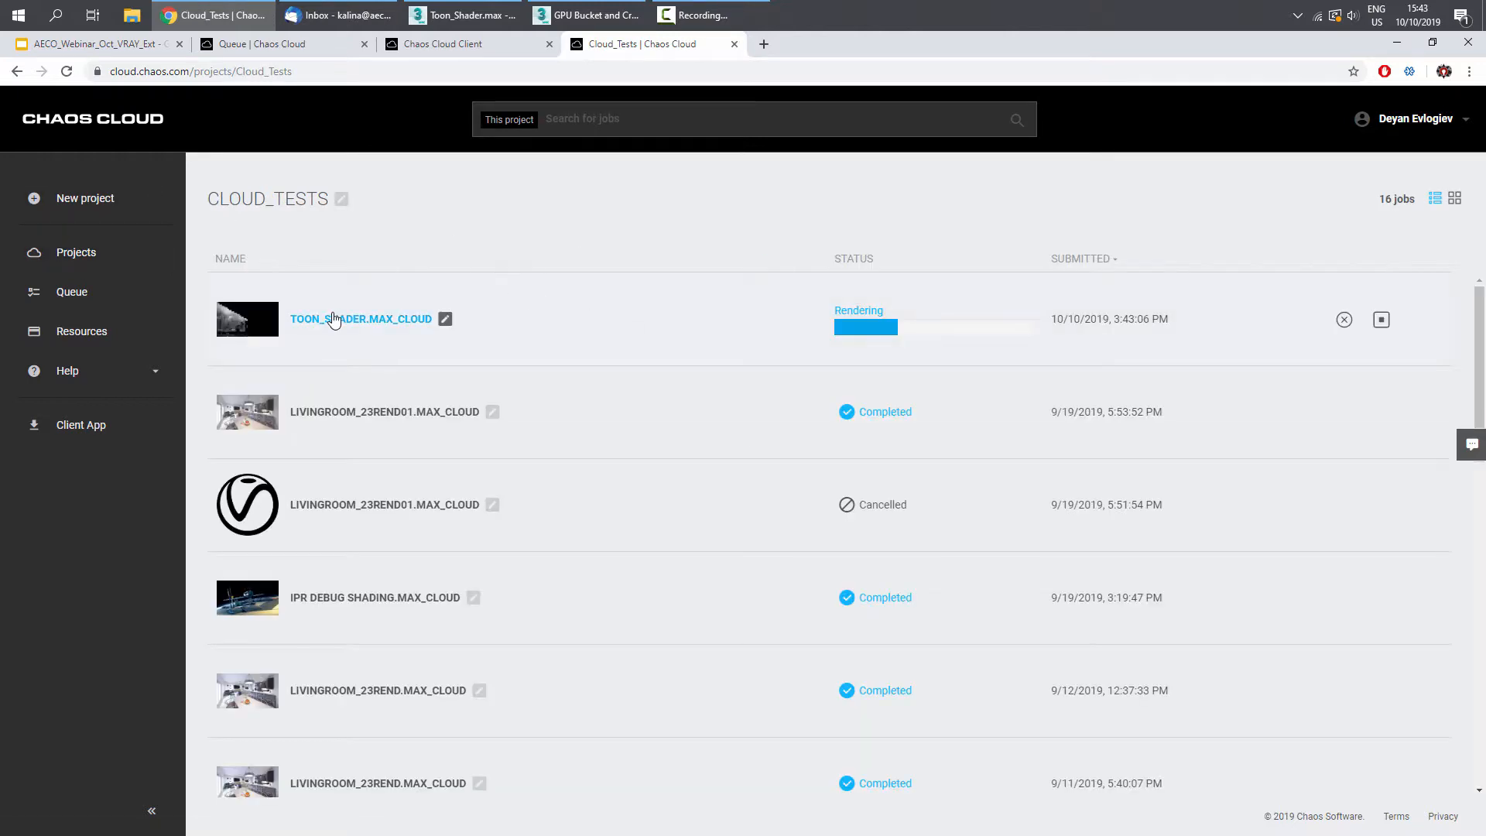
{"action": "left_click", "coordinate": [352, 319]}
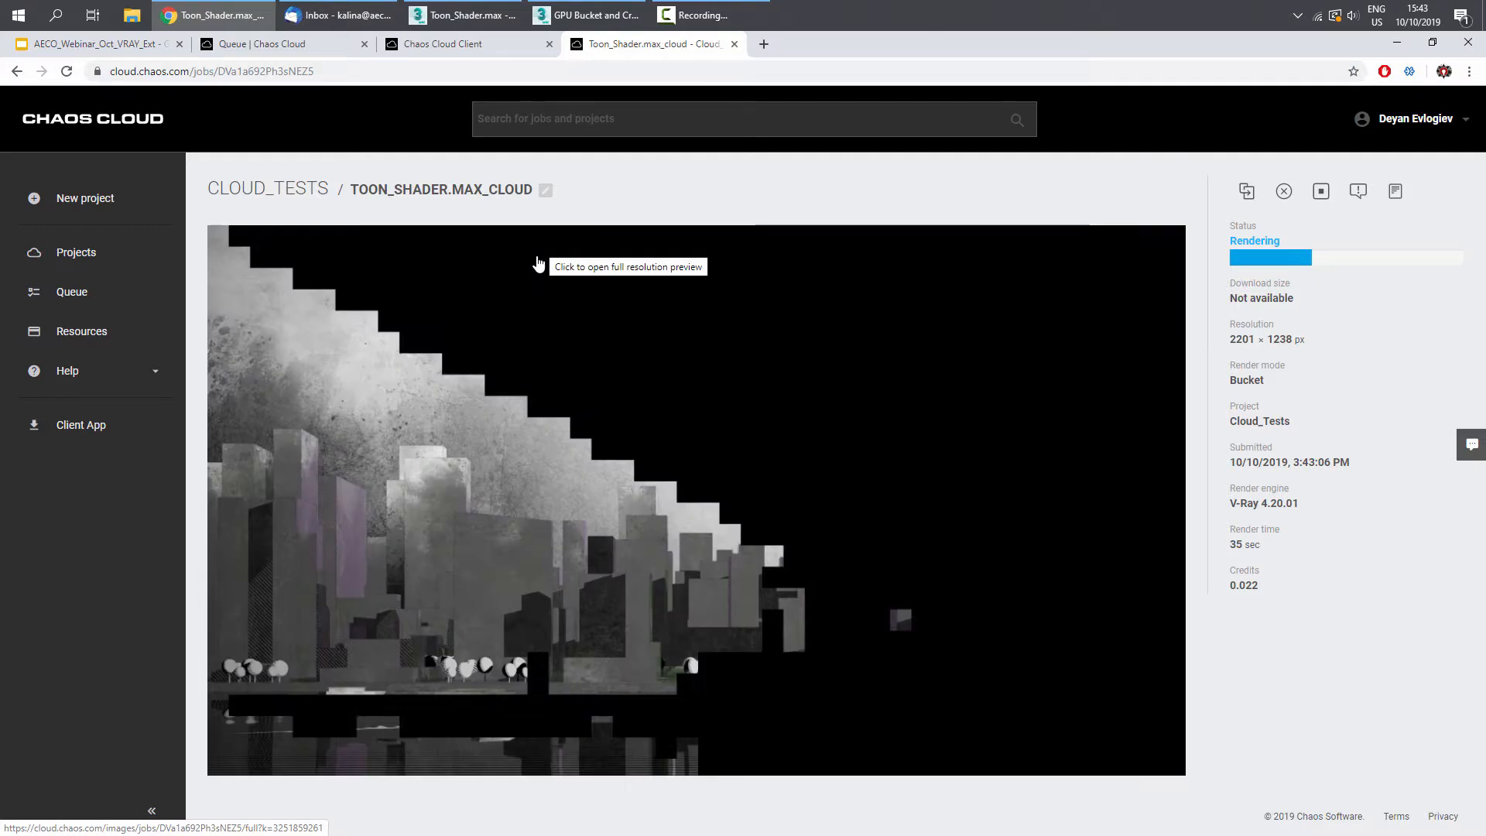
- Switch to the GPU Bucket and Cryptomatte scene and review its environment and exposure settings
{"action": "left_click", "coordinate": [586, 15]}
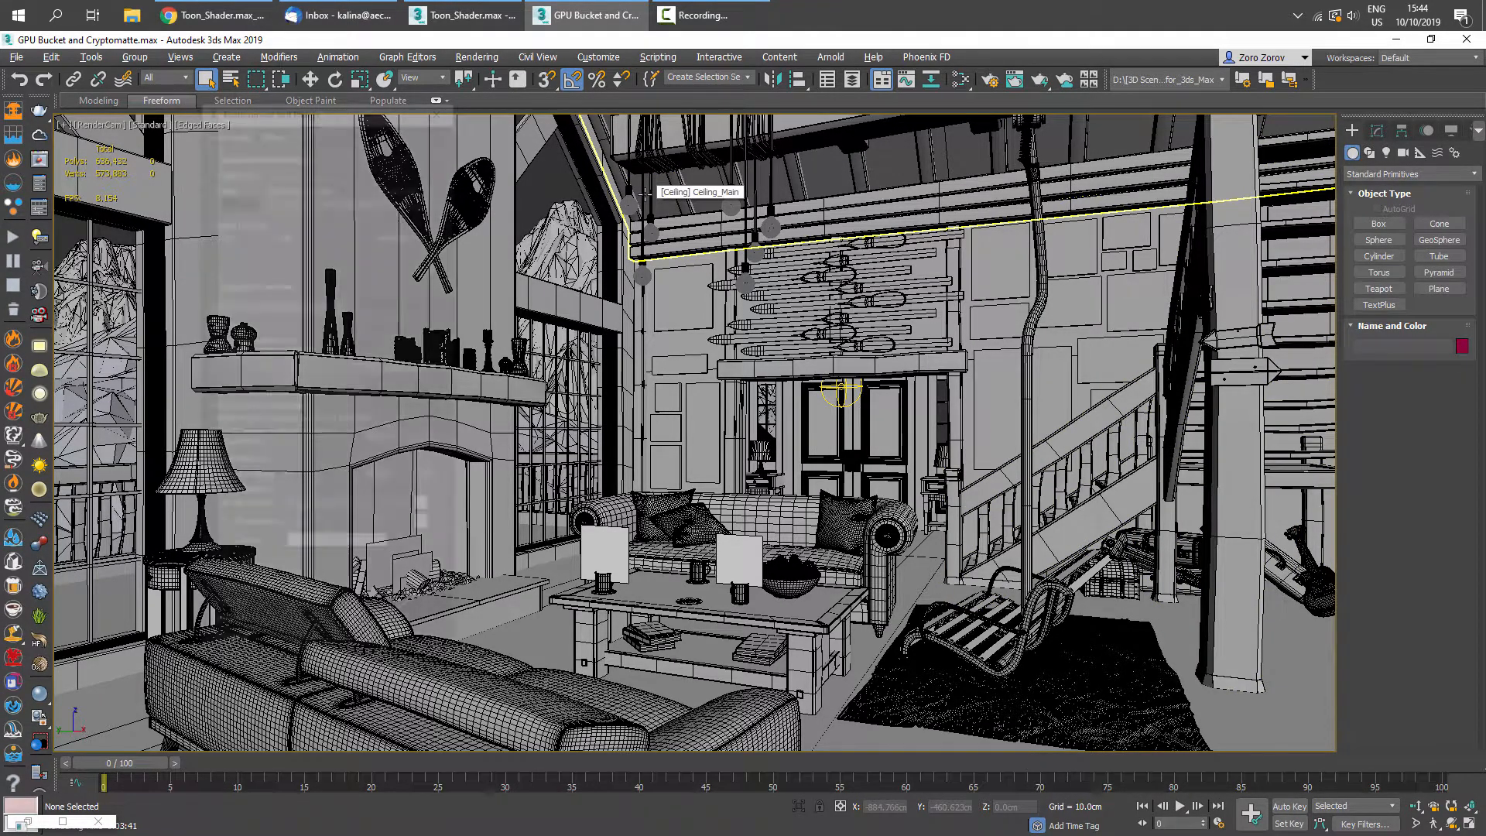
{"action": "key", "text": "8"}
{"action": "scroll", "coordinate": [384, 520], "scroll_direction": "down", "scroll_amount": 1}
{"action": "scroll", "coordinate": [374, 401], "scroll_direction": "down", "scroll_amount": 3}
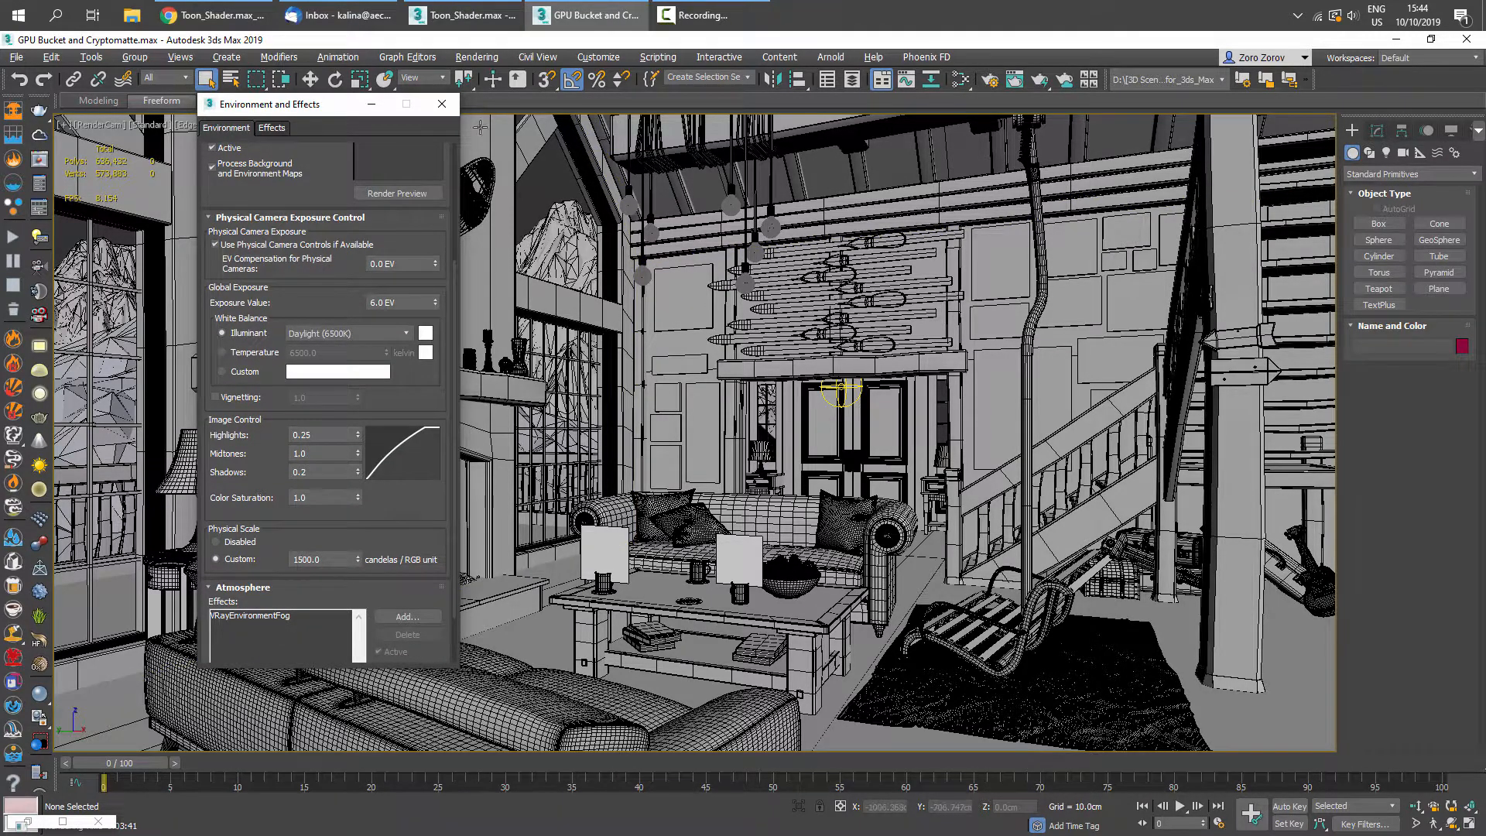
{"action": "left_click", "coordinate": [445, 108]}
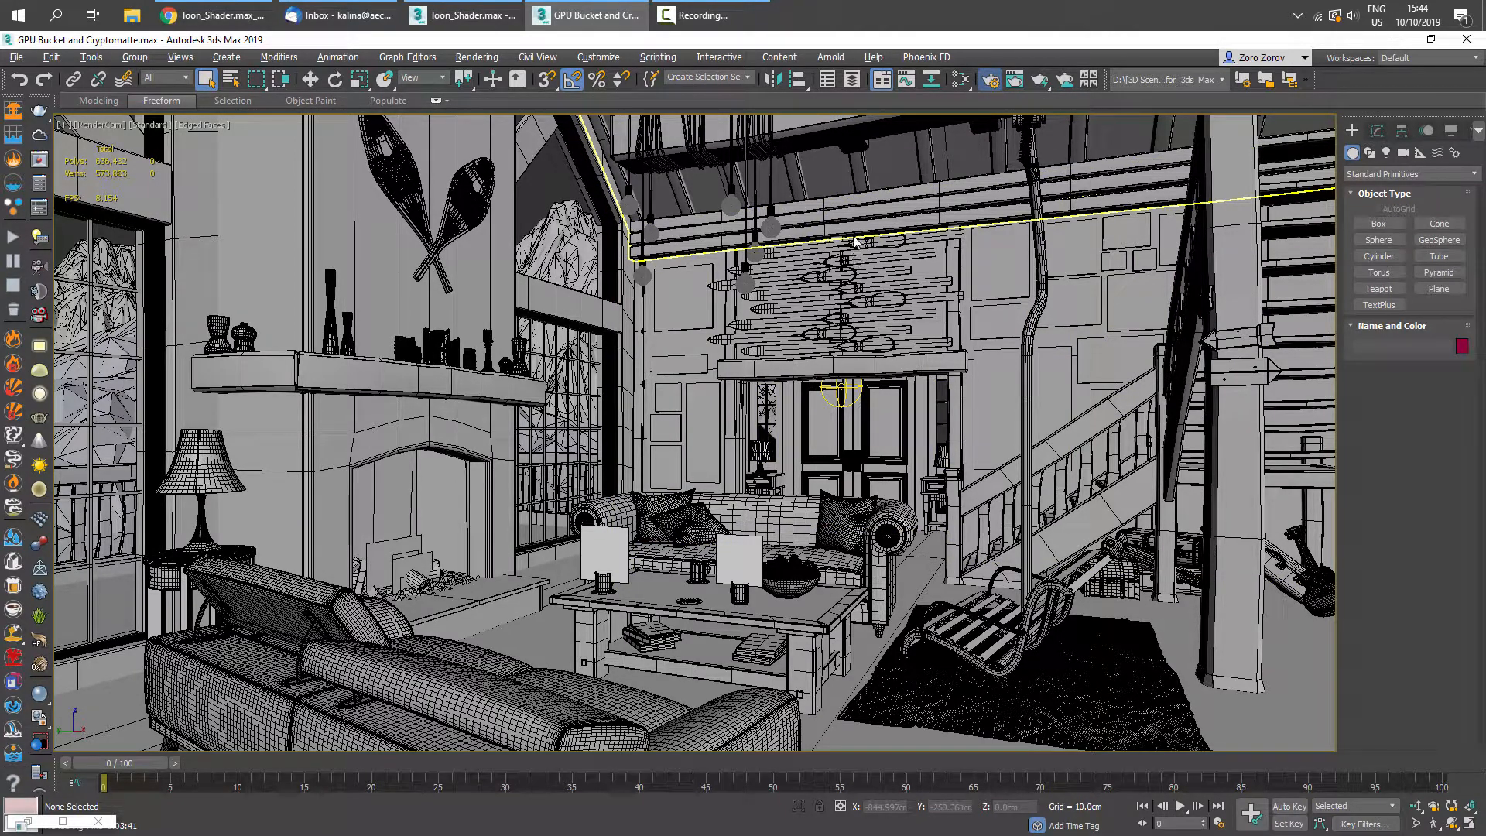
- Open Render Setup, choose the V-Ray GPU Next, update 2.1 renderer and inspect the render elements list
{"action": "left_click", "coordinate": [990, 80]}
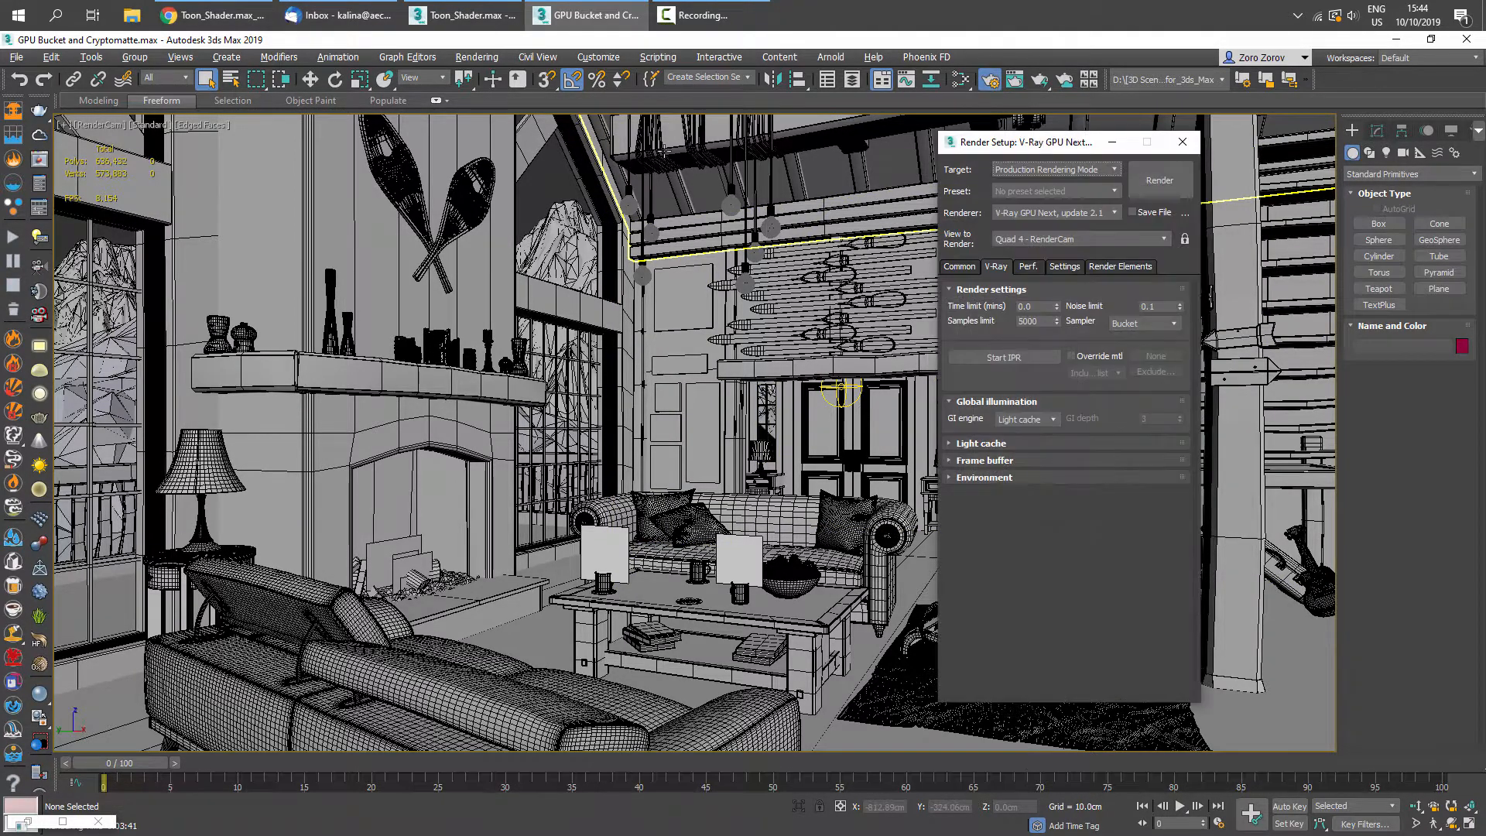
{"action": "left_click", "coordinate": [1037, 221]}
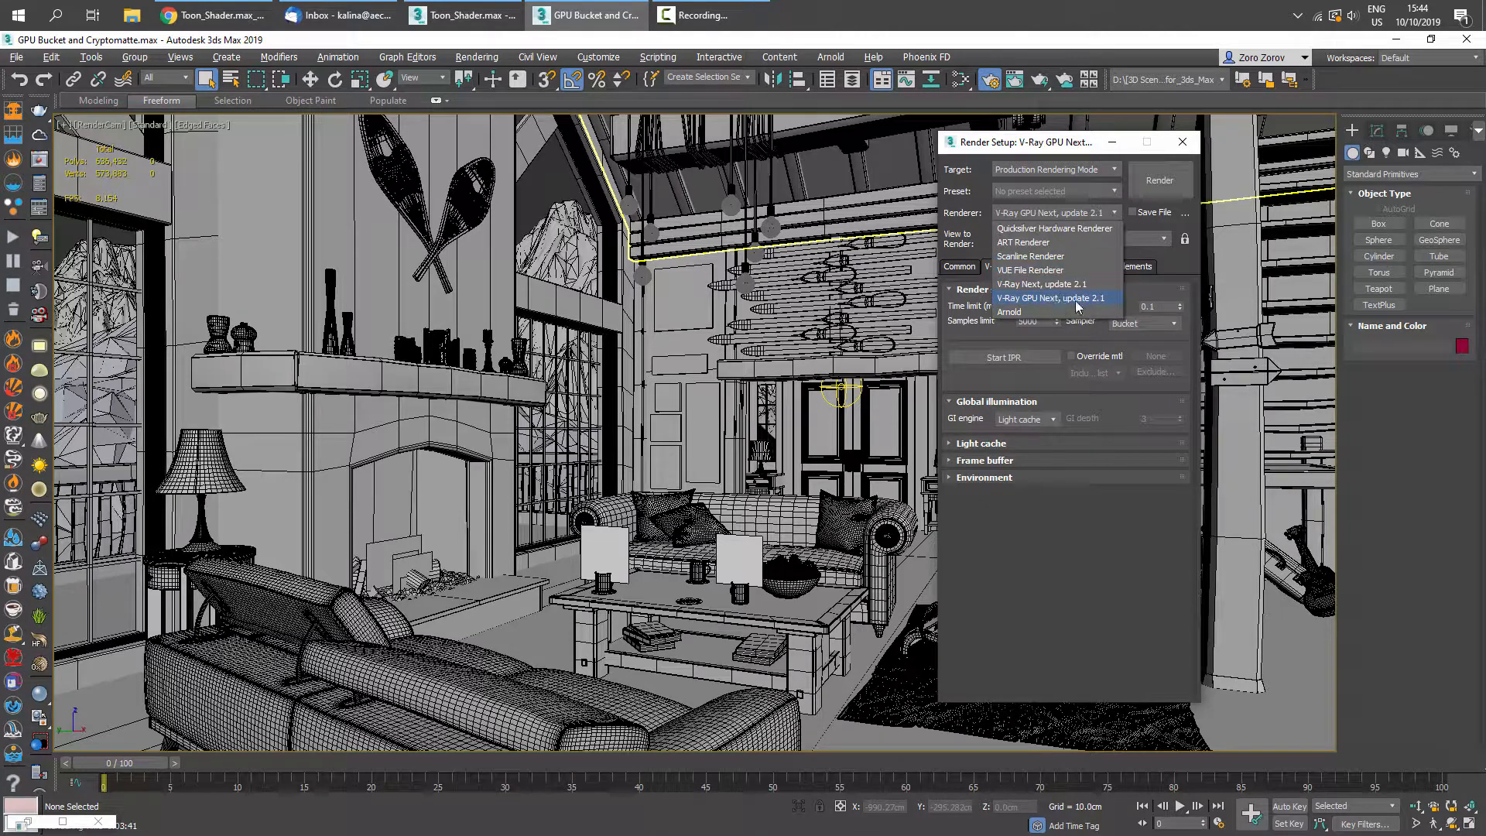
{"action": "left_click", "coordinate": [1075, 300]}
{"action": "left_click", "coordinate": [1117, 266]}
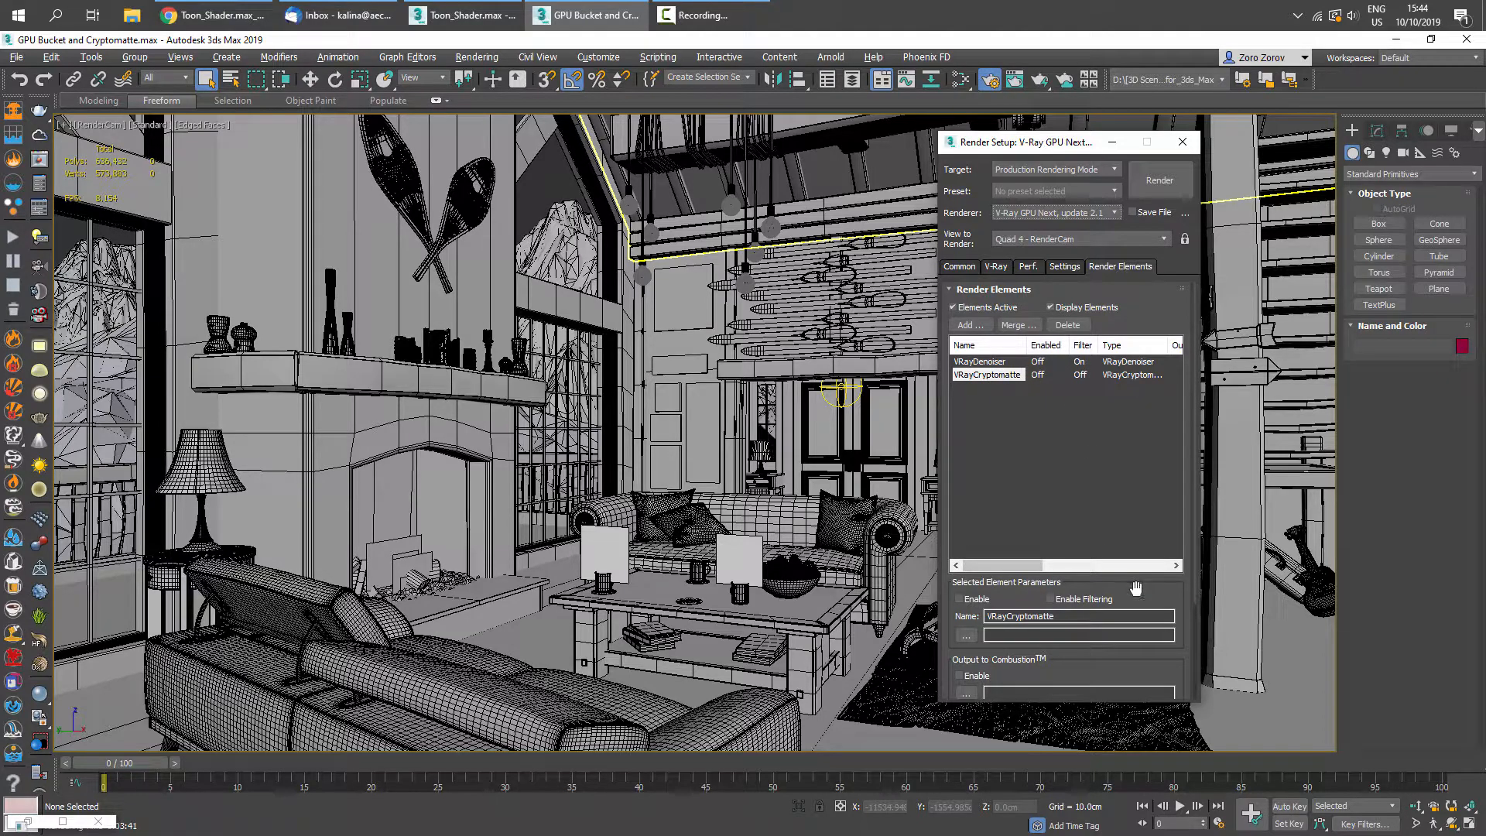
- Select the VRayDenoiser render element and review its denoiser parameters
{"action": "left_click_drag", "start_coordinate": [1135, 588], "coordinate": [1097, 344]}
{"action": "left_click", "coordinate": [1024, 359]}
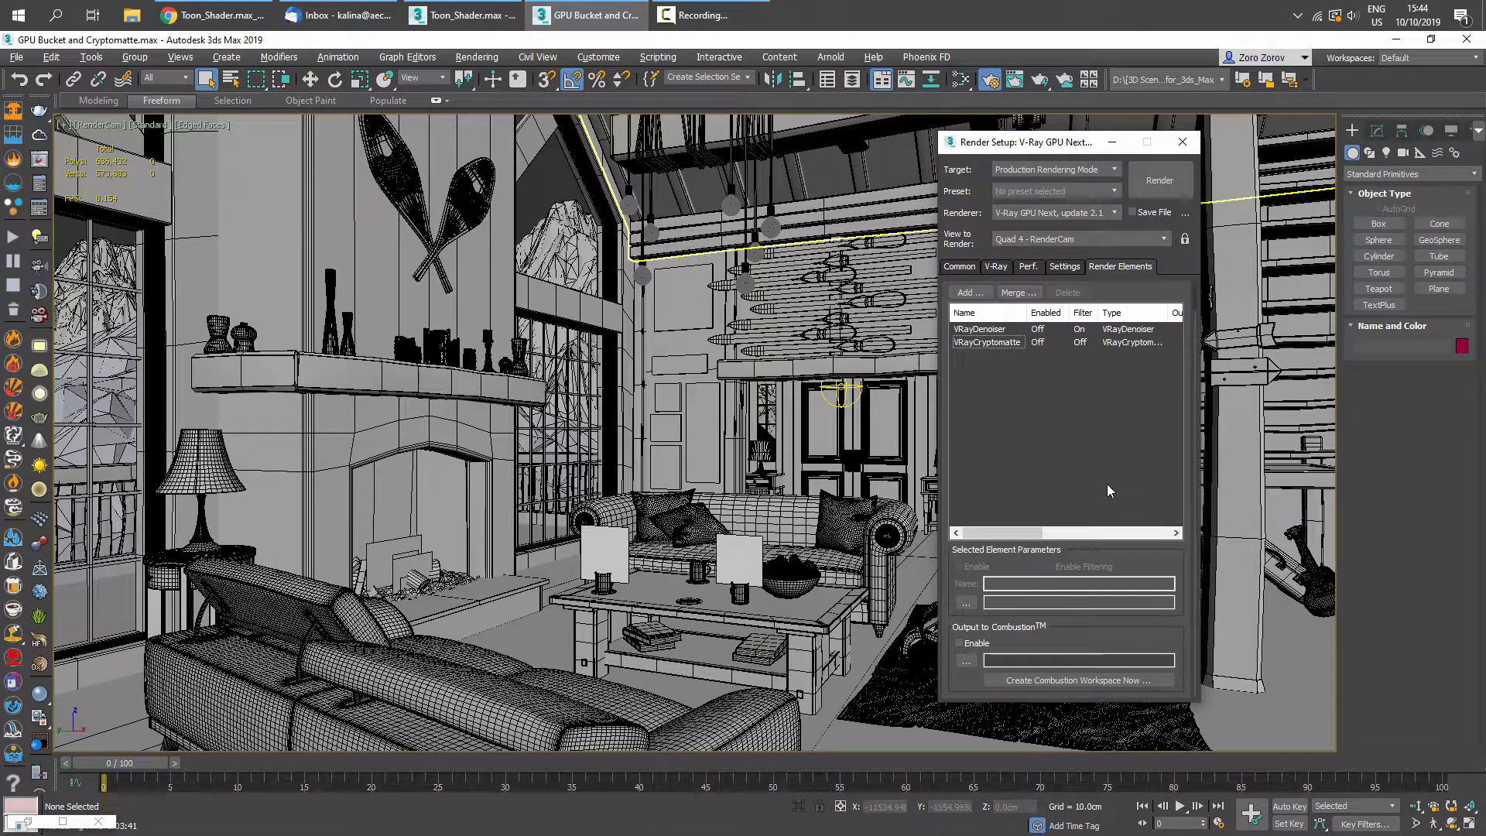
{"action": "left_click", "coordinate": [981, 331]}
{"action": "left_click_drag", "start_coordinate": [1135, 546], "coordinate": [1131, 374]}
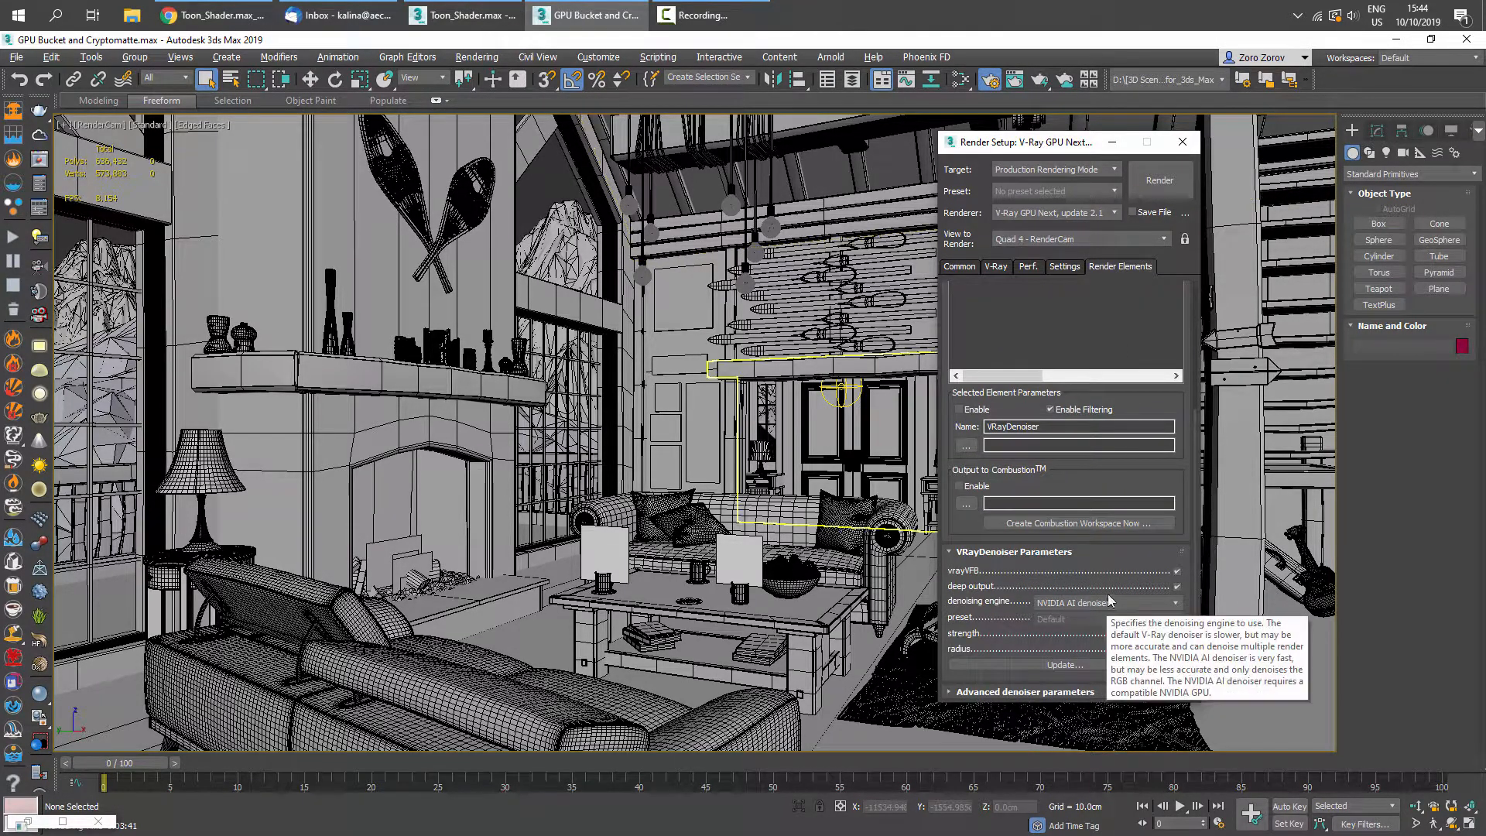
{"action": "scroll", "coordinate": [1075, 372], "scroll_direction": "up", "scroll_amount": 3}
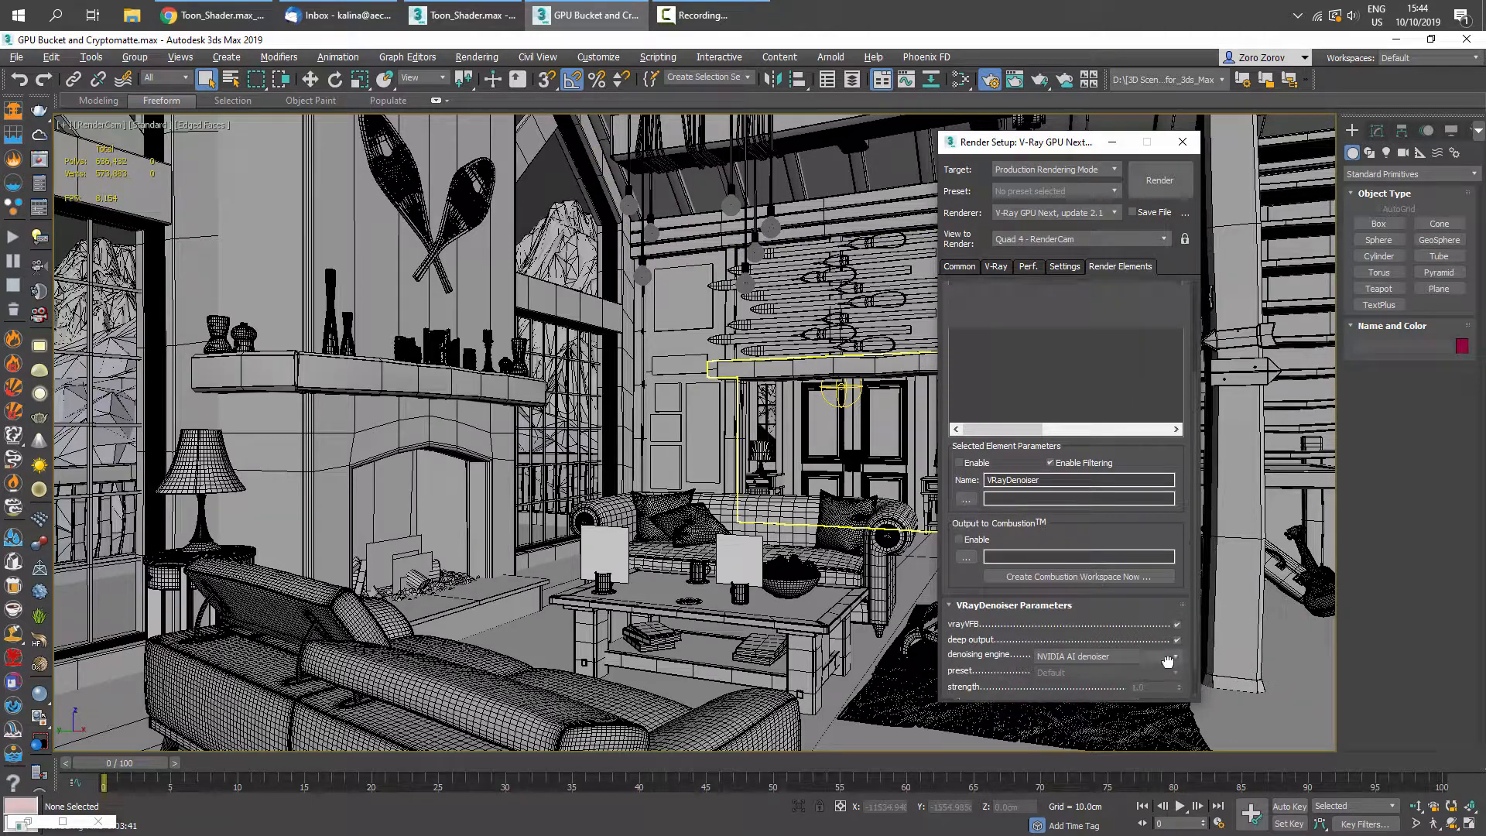
- Start a production render of the interior scene from the V-Ray settings and restore the frame buffer window
{"action": "left_click", "coordinate": [996, 266]}
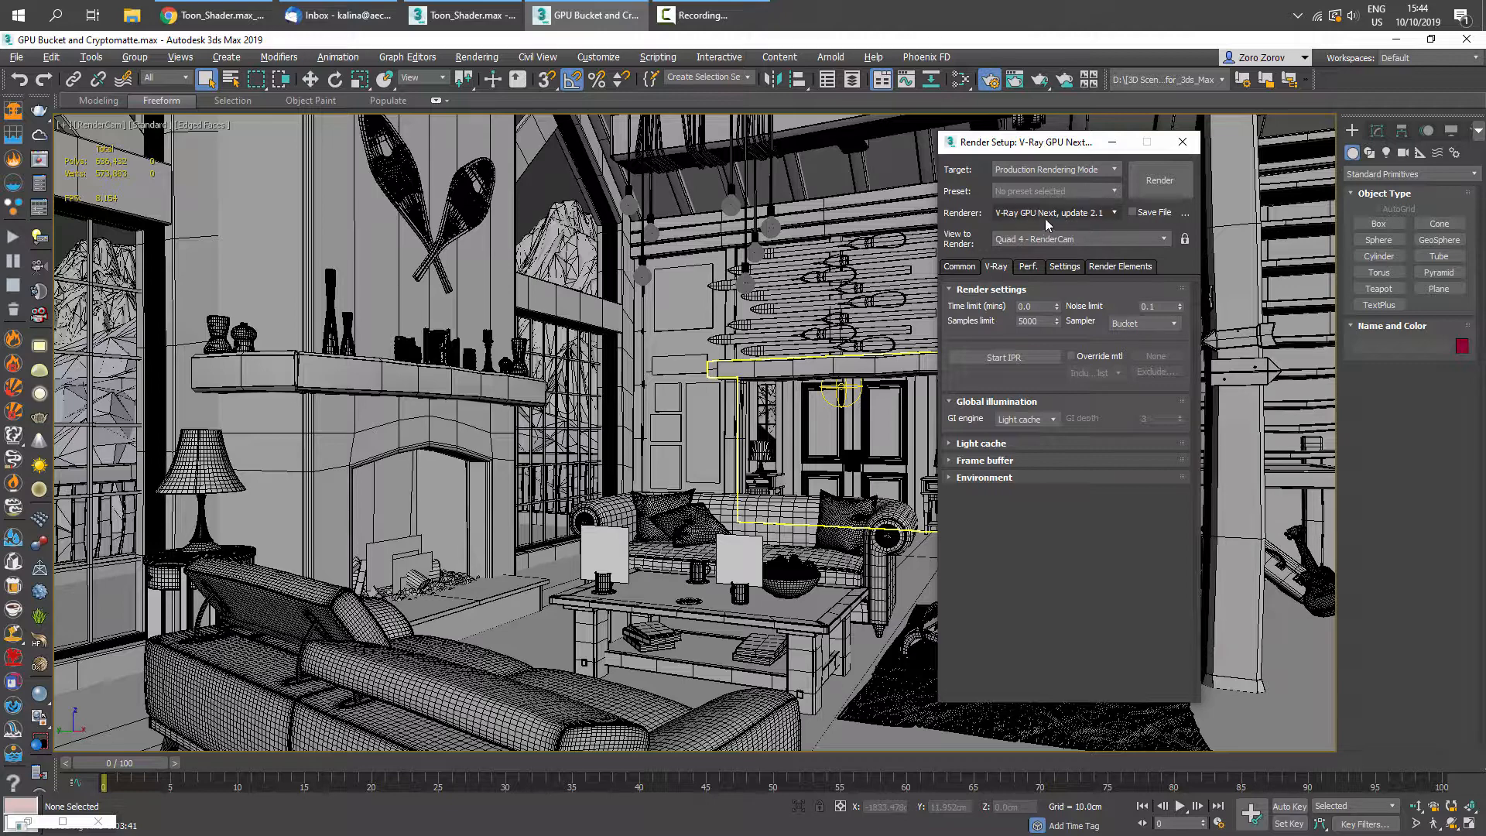
{"action": "left_click", "coordinate": [1159, 181]}
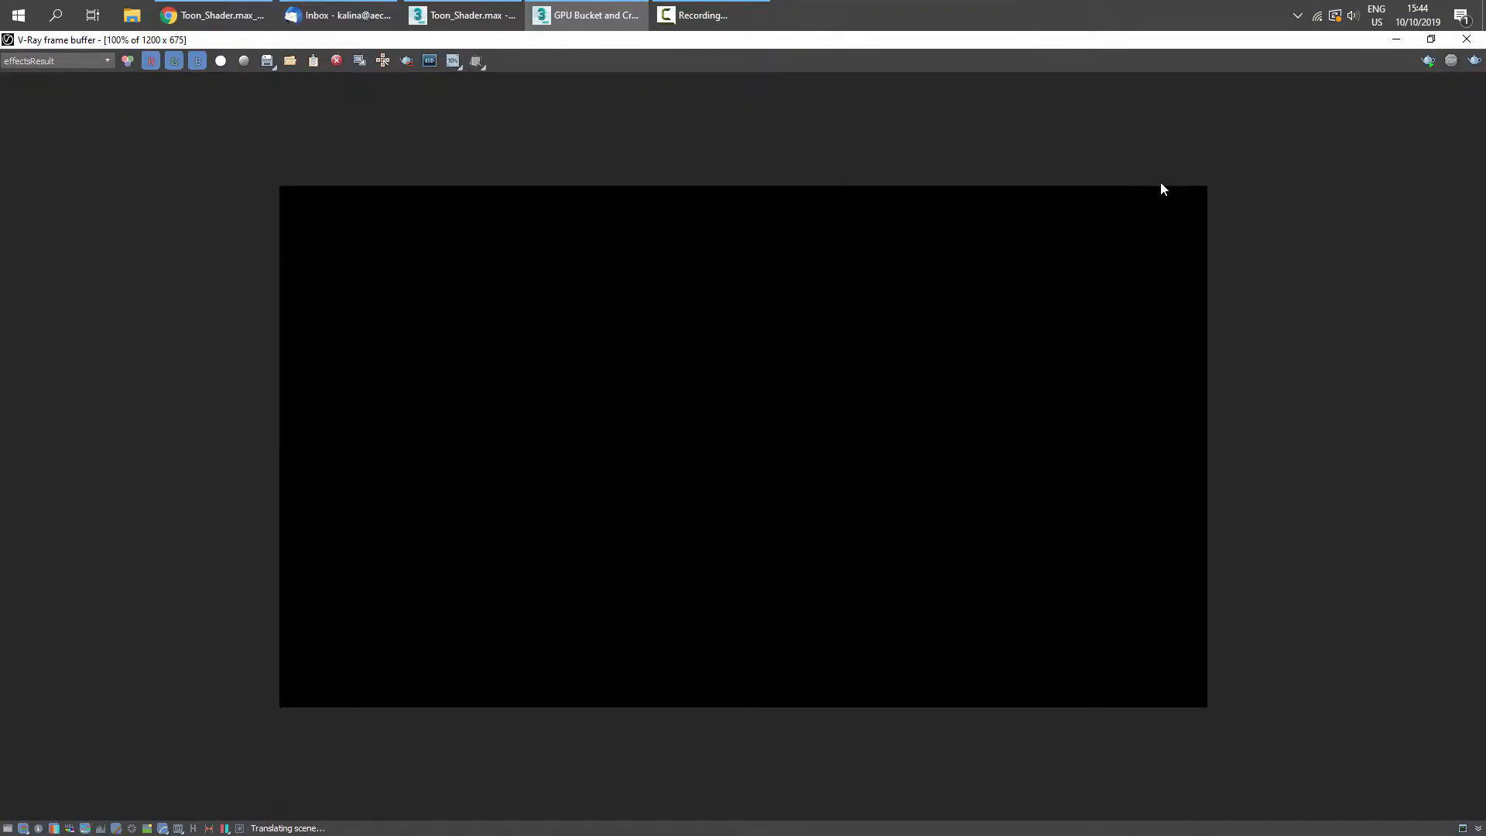
{"action": "double_click", "coordinate": [639, 41]}
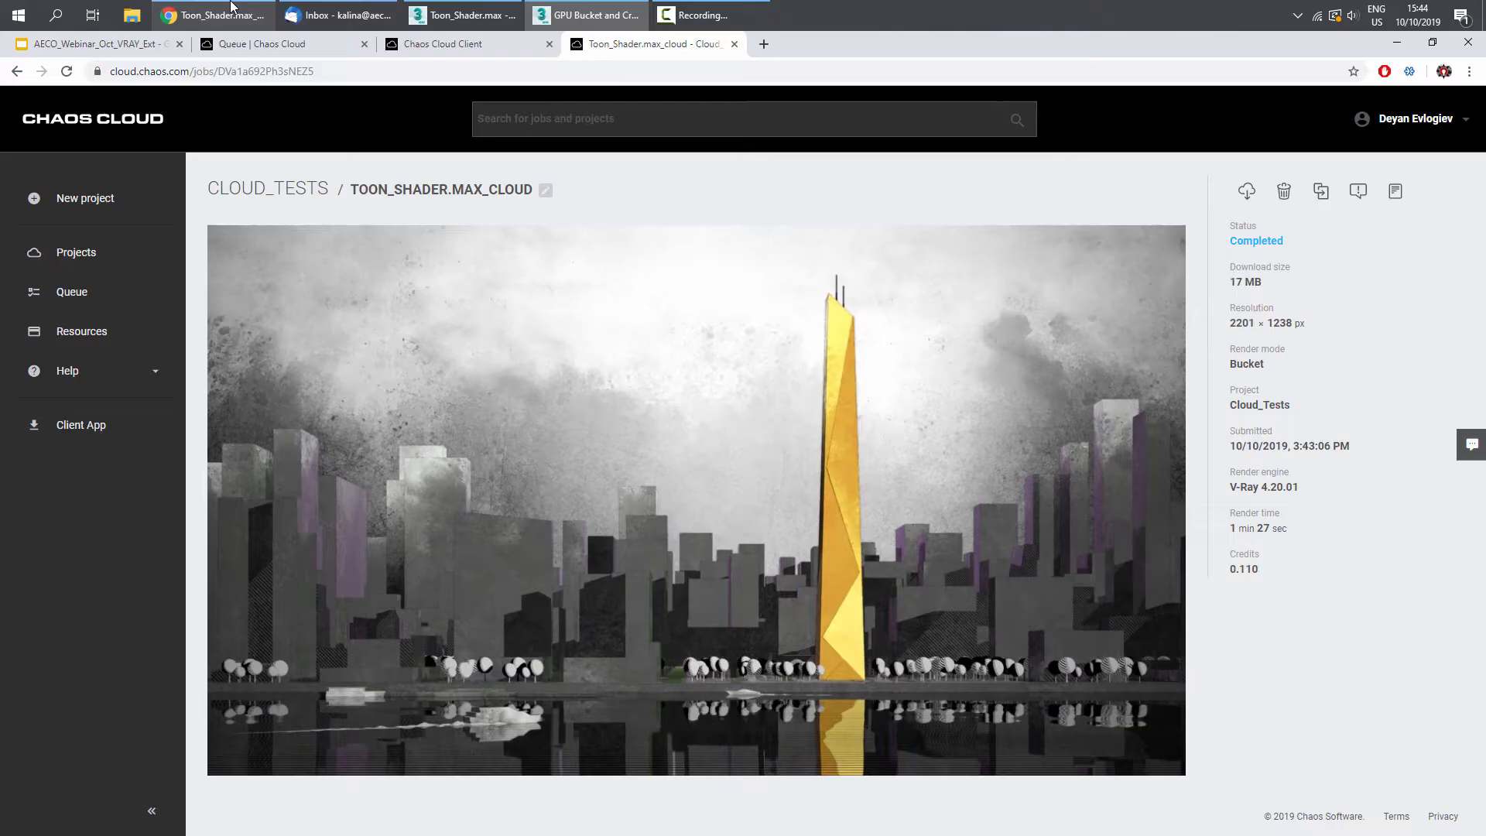
- Switch to the browser and inspect the finished Toon_Shader cloud render at full resolution
{"action": "left_click", "coordinate": [215, 14]}
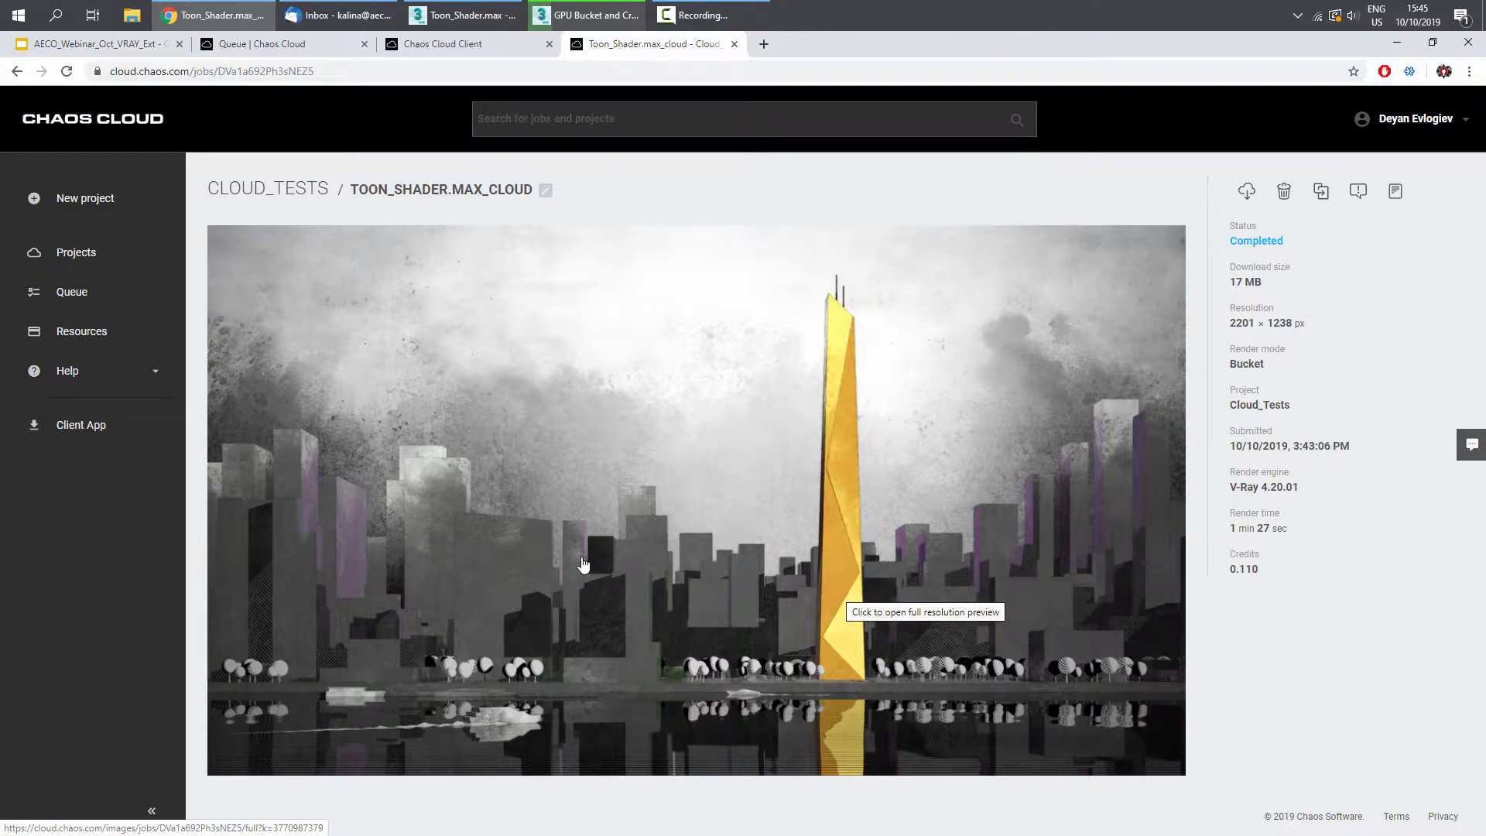
{"action": "left_click", "coordinate": [1071, 414]}
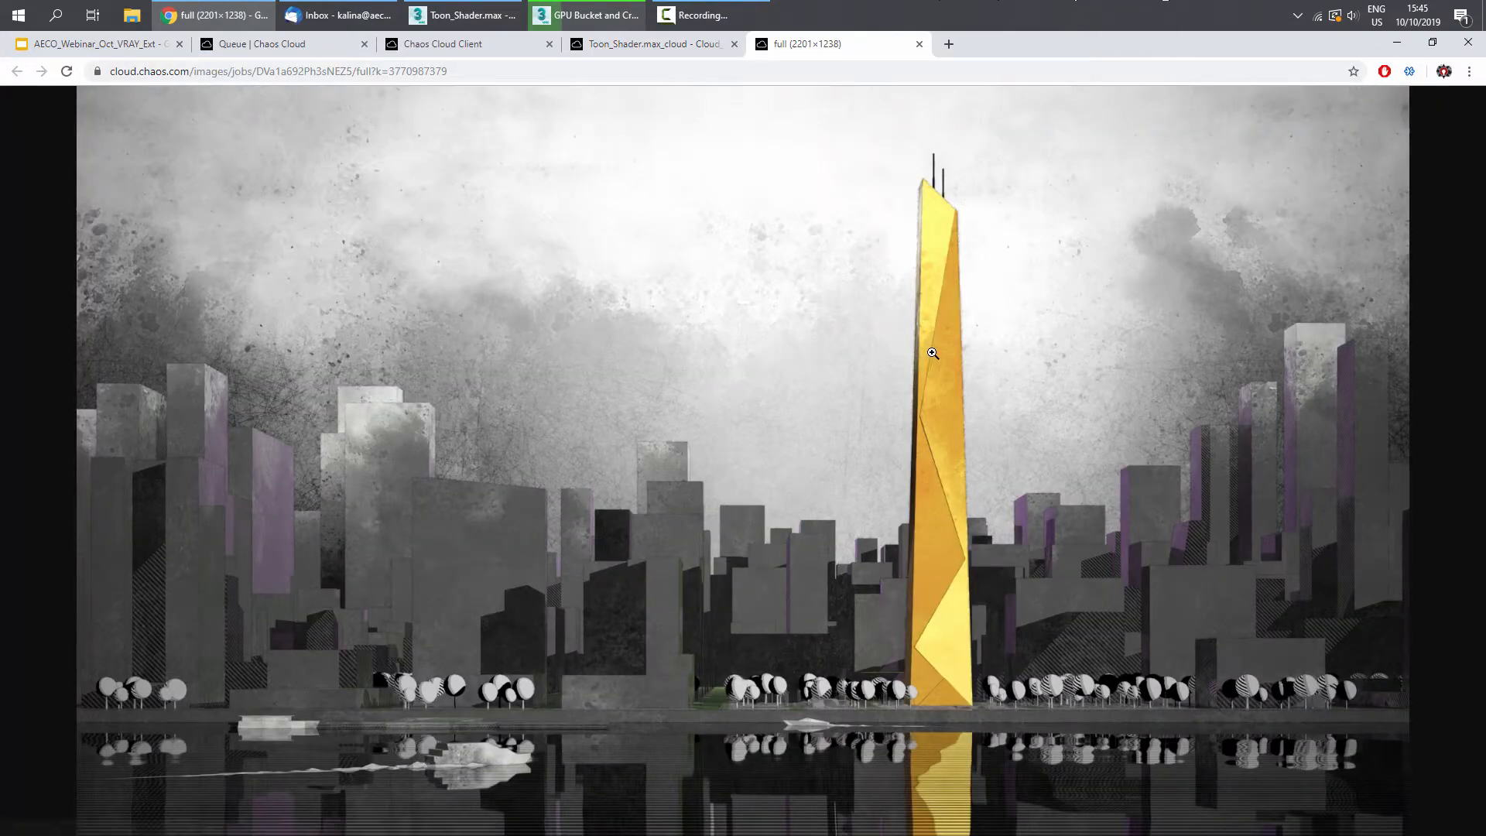
{"action": "left_click", "coordinate": [932, 353]}
{"action": "scroll", "coordinate": [897, 317], "scroll_direction": "down", "scroll_amount": 2}
{"action": "middle_click_drag", "start_coordinate": [1150, 397], "coordinate": [418, 180]}
{"action": "middle_click_drag", "start_coordinate": [307, 301], "coordinate": [1370, 651]}
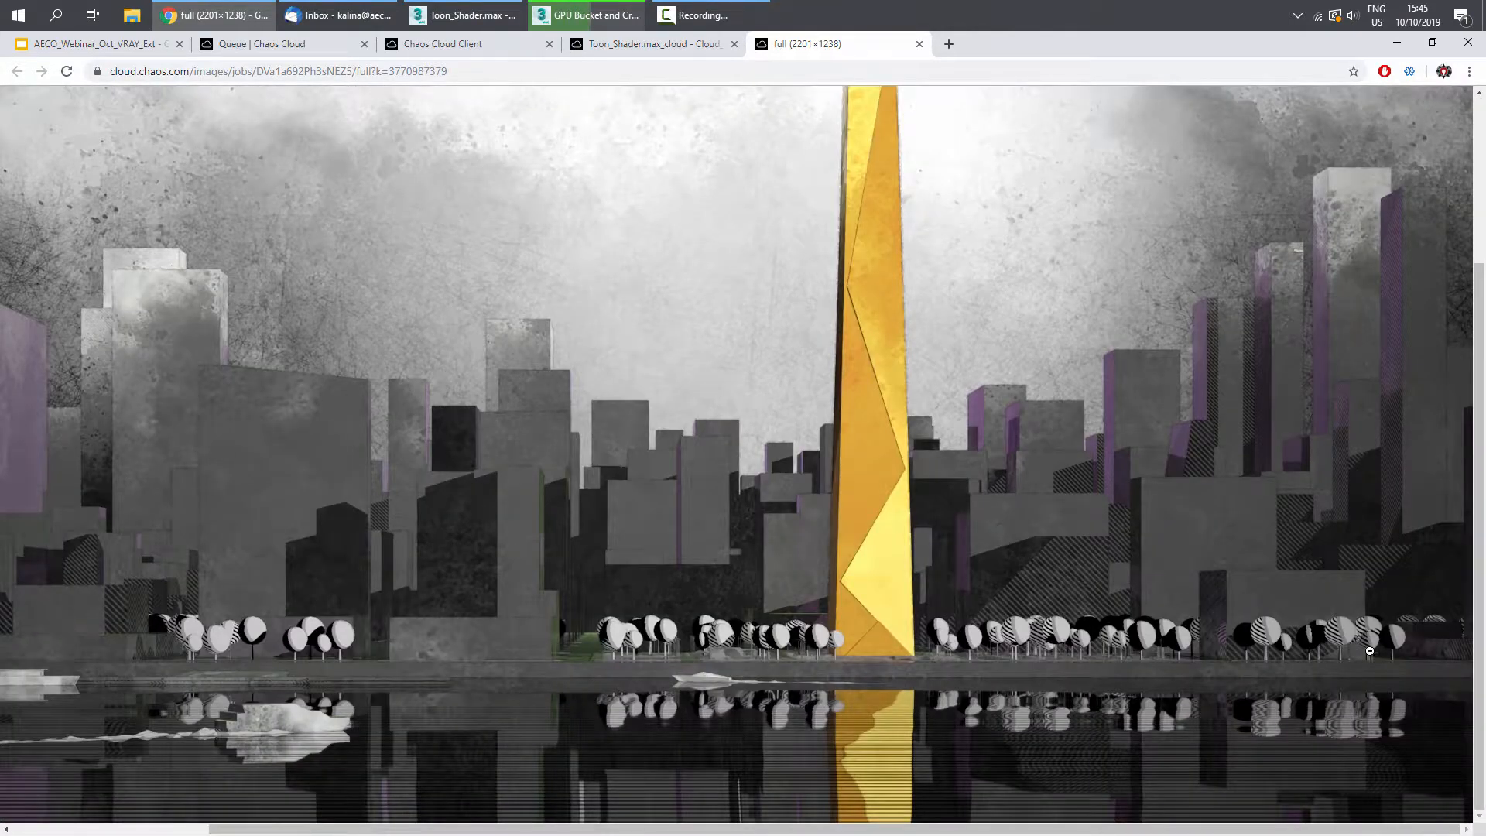
- Browse the Cloud_Tests project's jobs, the job details, the Resources page and the projects list
{"action": "left_click", "coordinate": [633, 47]}
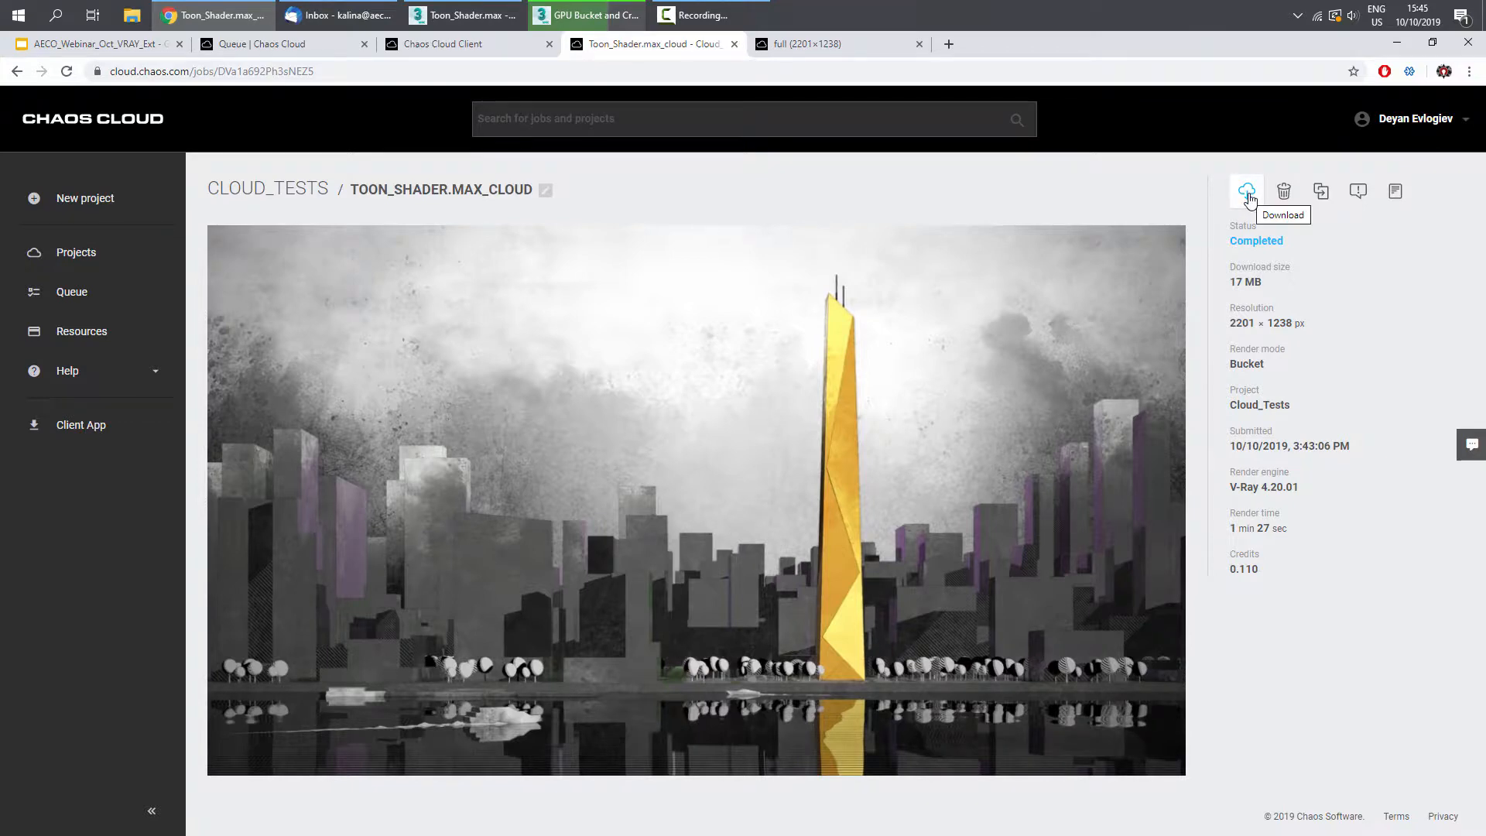
{"action": "left_click", "coordinate": [110, 255]}
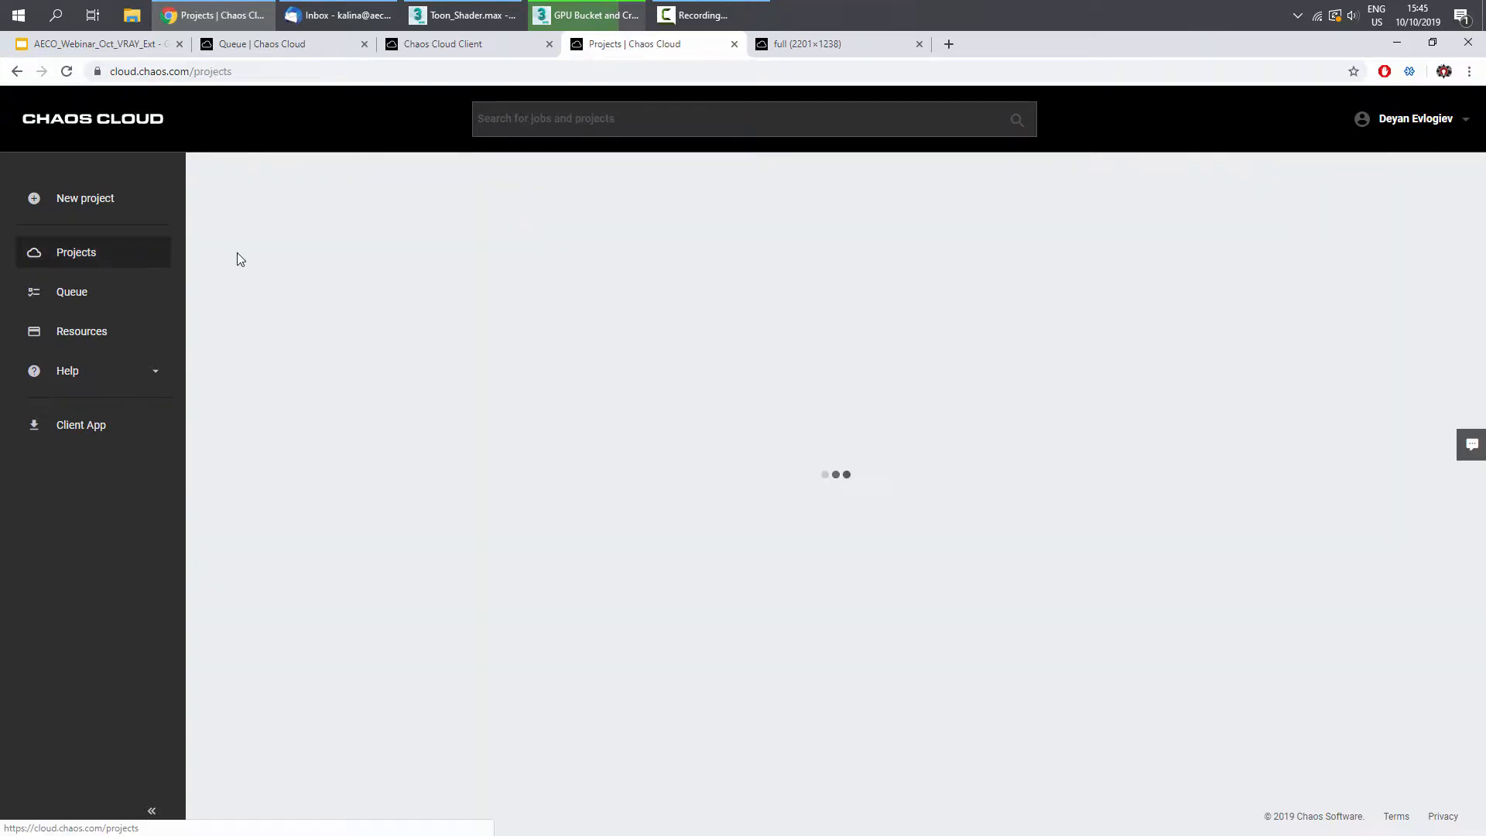
{"action": "left_click", "coordinate": [246, 322]}
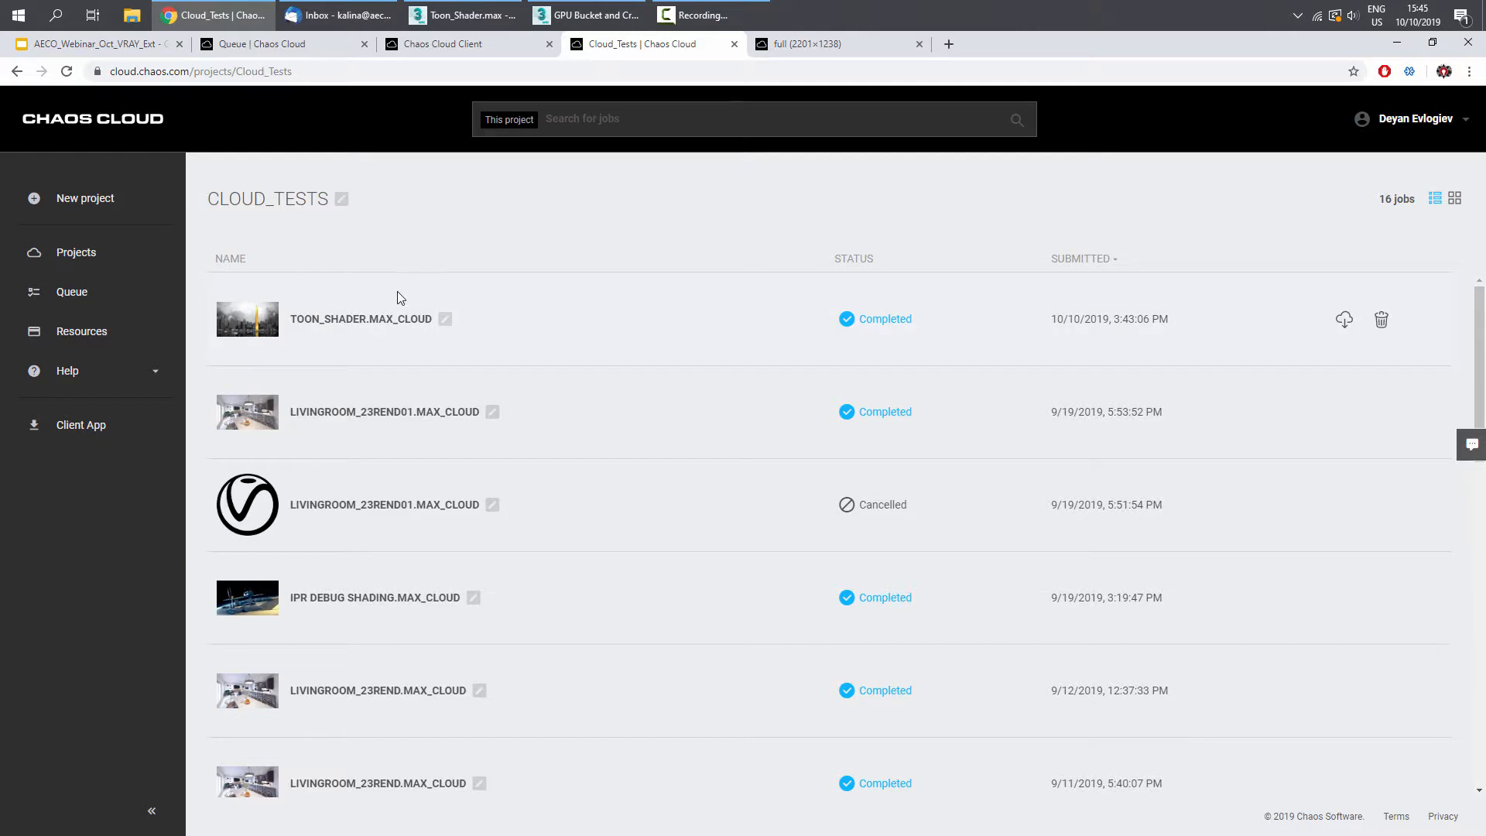
{"action": "left_click", "coordinate": [381, 320]}
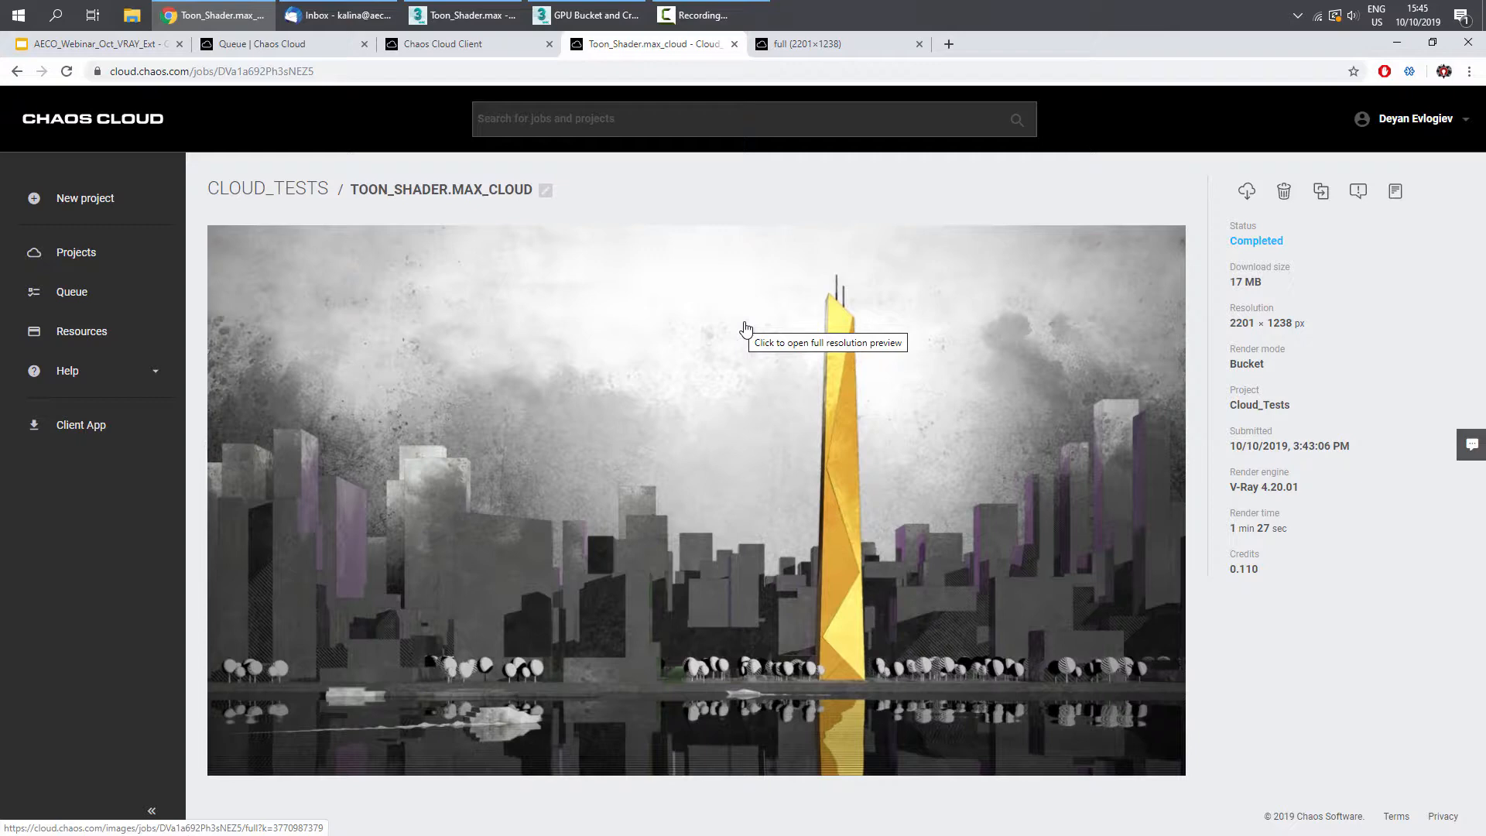
{"action": "left_click", "coordinate": [100, 331]}
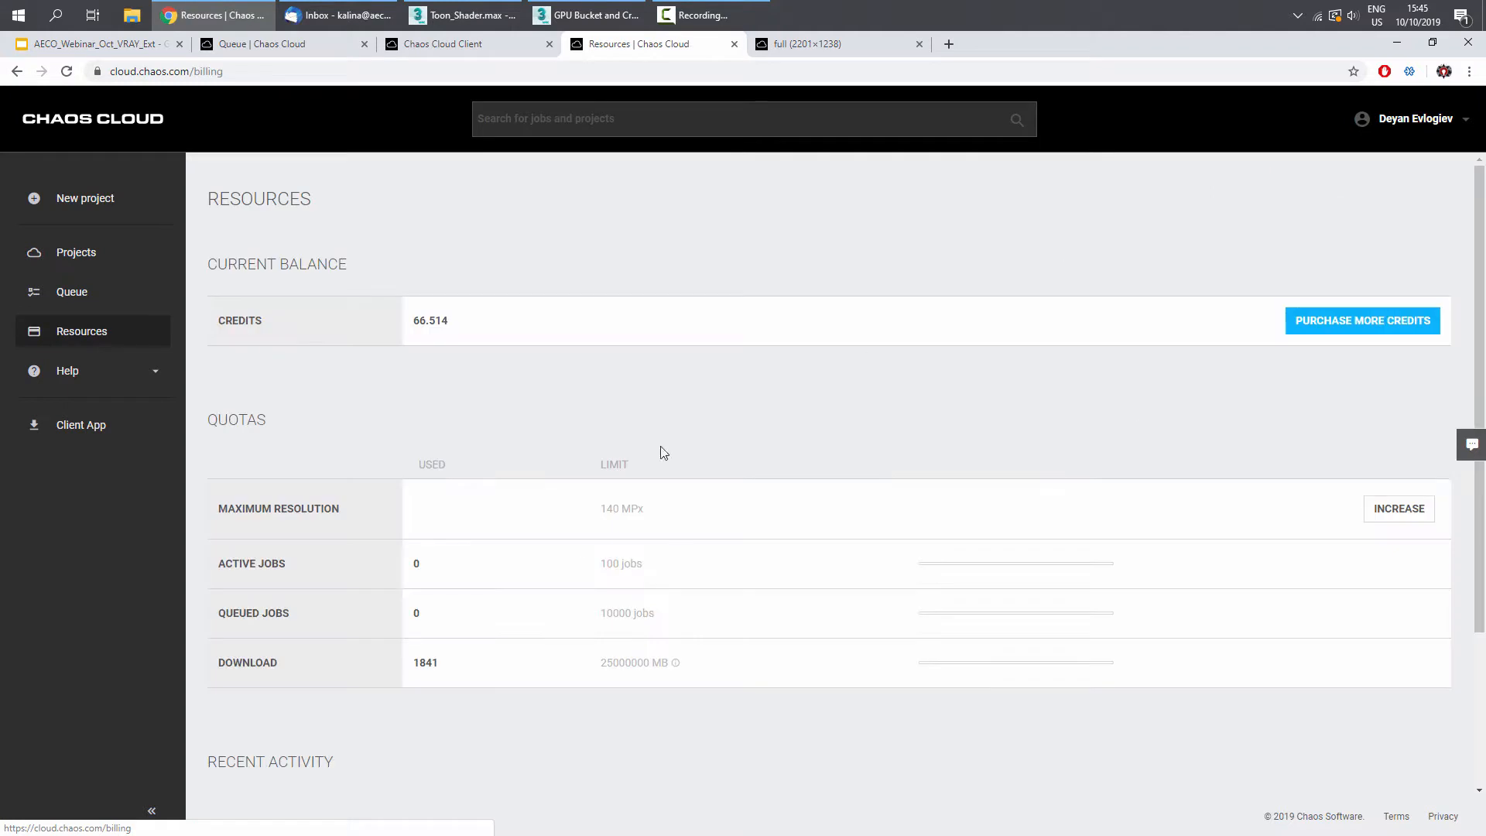
{"action": "left_click", "coordinate": [73, 255]}
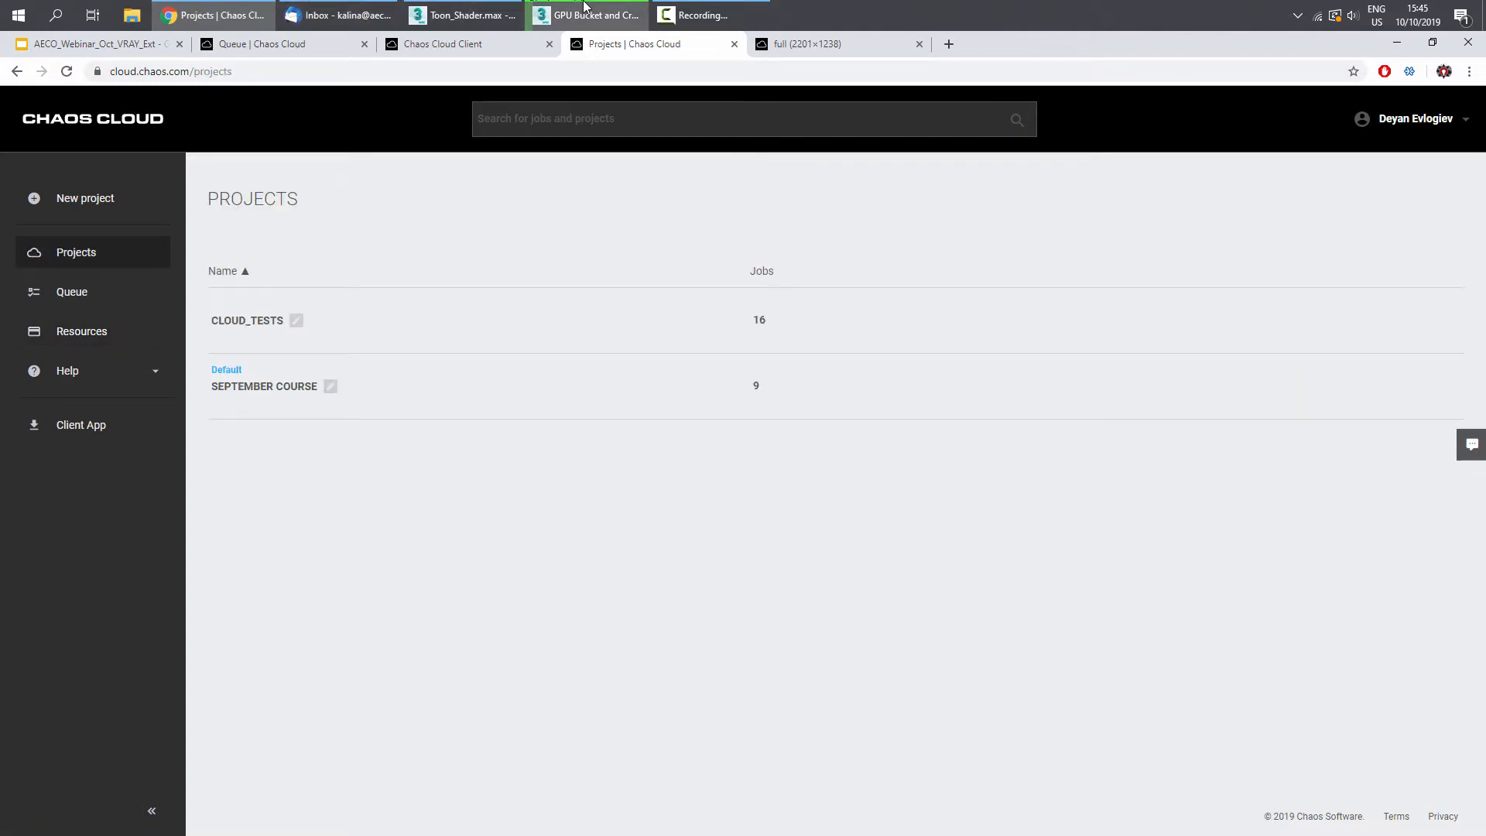
- Return to 3ds Max, reposition the frame buffer and view the VRayCryptomatte channel while rendering
{"action": "left_click", "coordinate": [586, 14]}
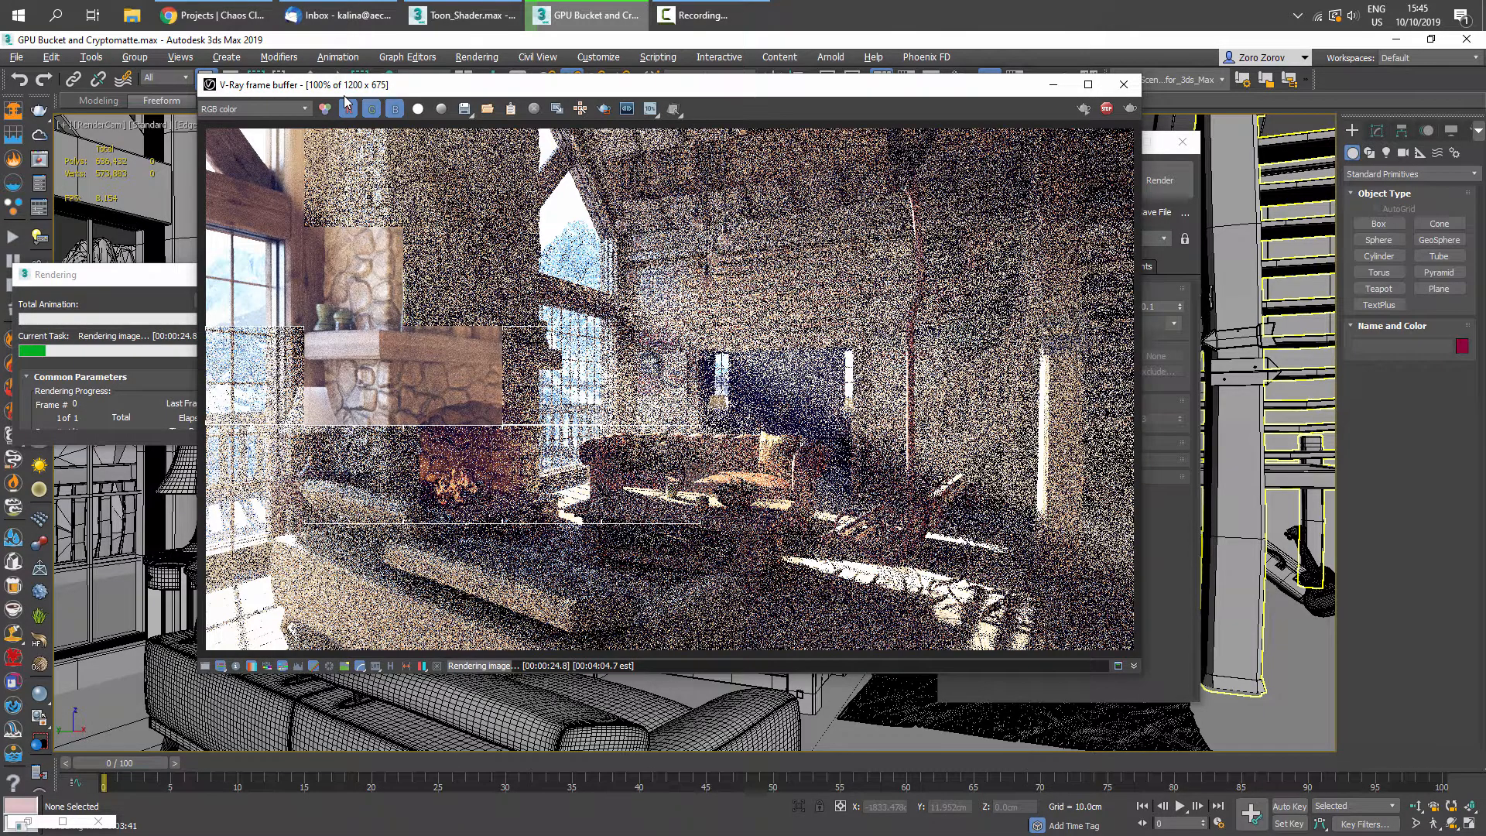
{"action": "left_click_drag", "start_coordinate": [346, 92], "coordinate": [457, 134]}
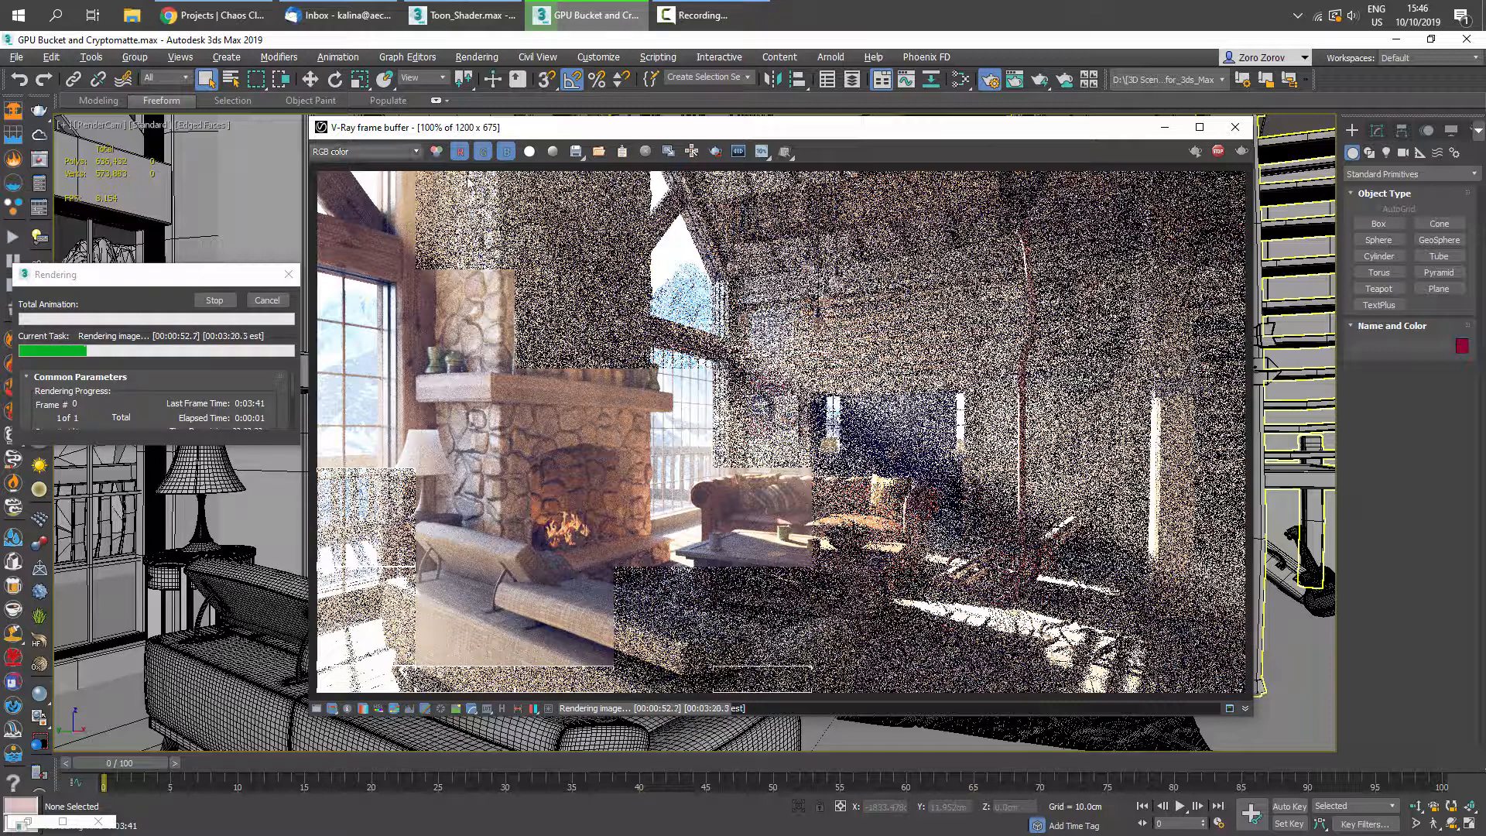
{"action": "left_click", "coordinate": [382, 153]}
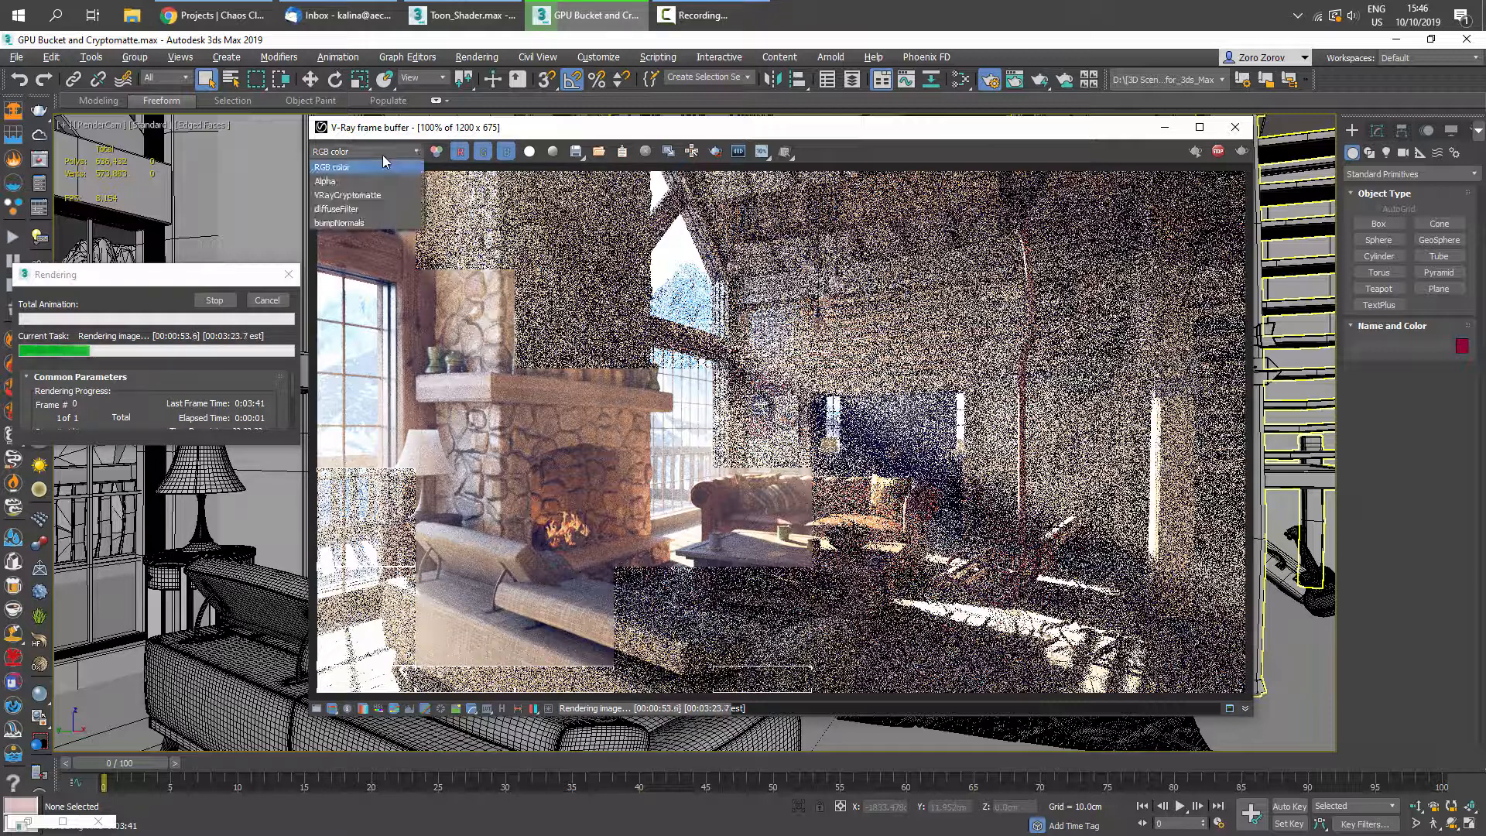
{"action": "left_click", "coordinate": [347, 195]}
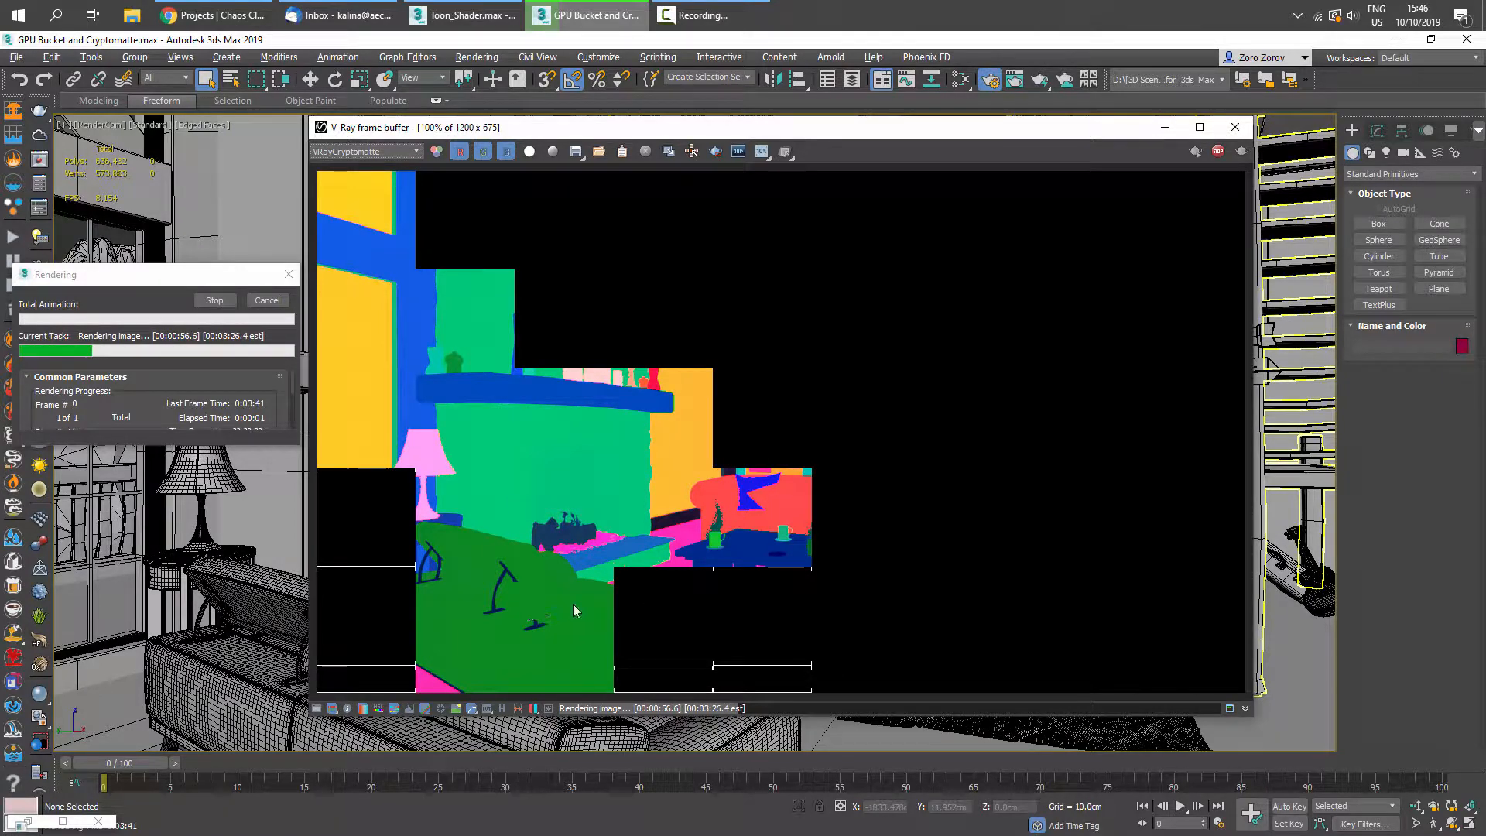
{"action": "scroll", "coordinate": [476, 494], "scroll_direction": "up", "scroll_amount": 1}
{"action": "scroll", "coordinate": [763, 486], "scroll_direction": "down", "scroll_amount": 2}
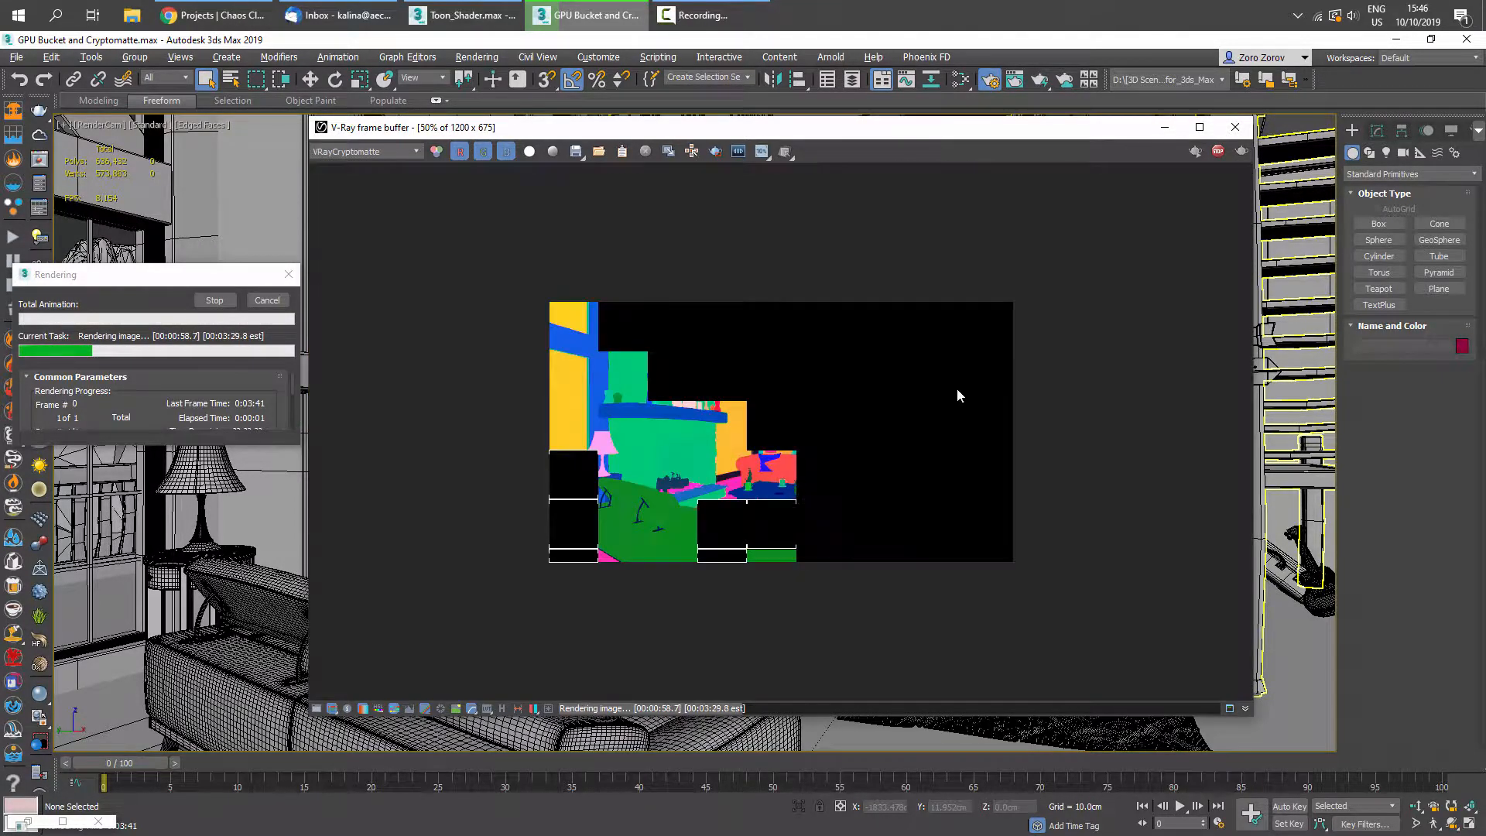
{"action": "scroll", "coordinate": [729, 556], "scroll_direction": "up", "scroll_amount": 1}
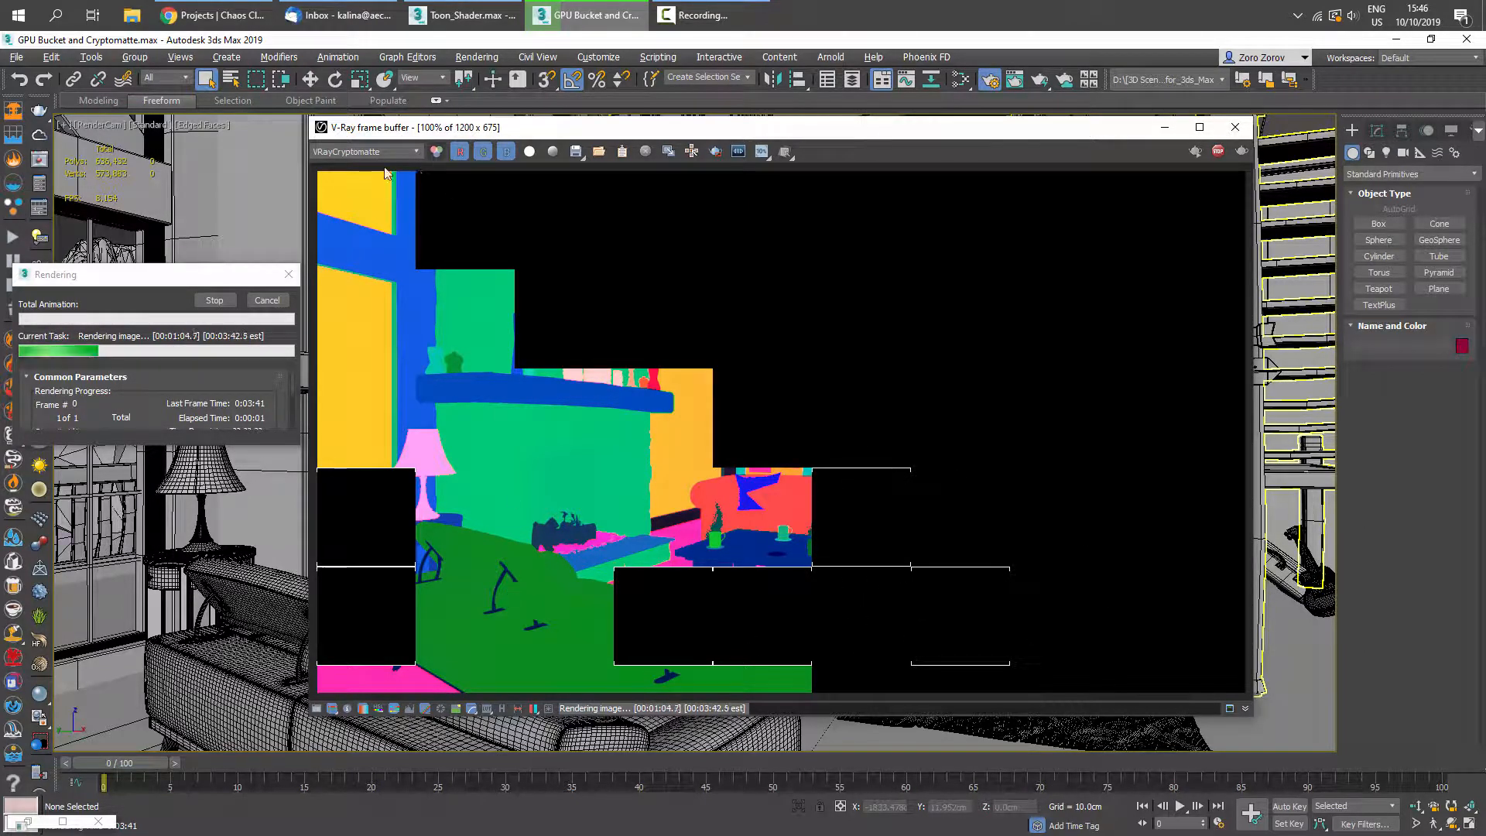
- Compare the RGB color and VRayCryptomatte channels in the frame buffer as the render progresses
{"action": "left_click", "coordinate": [365, 151]}
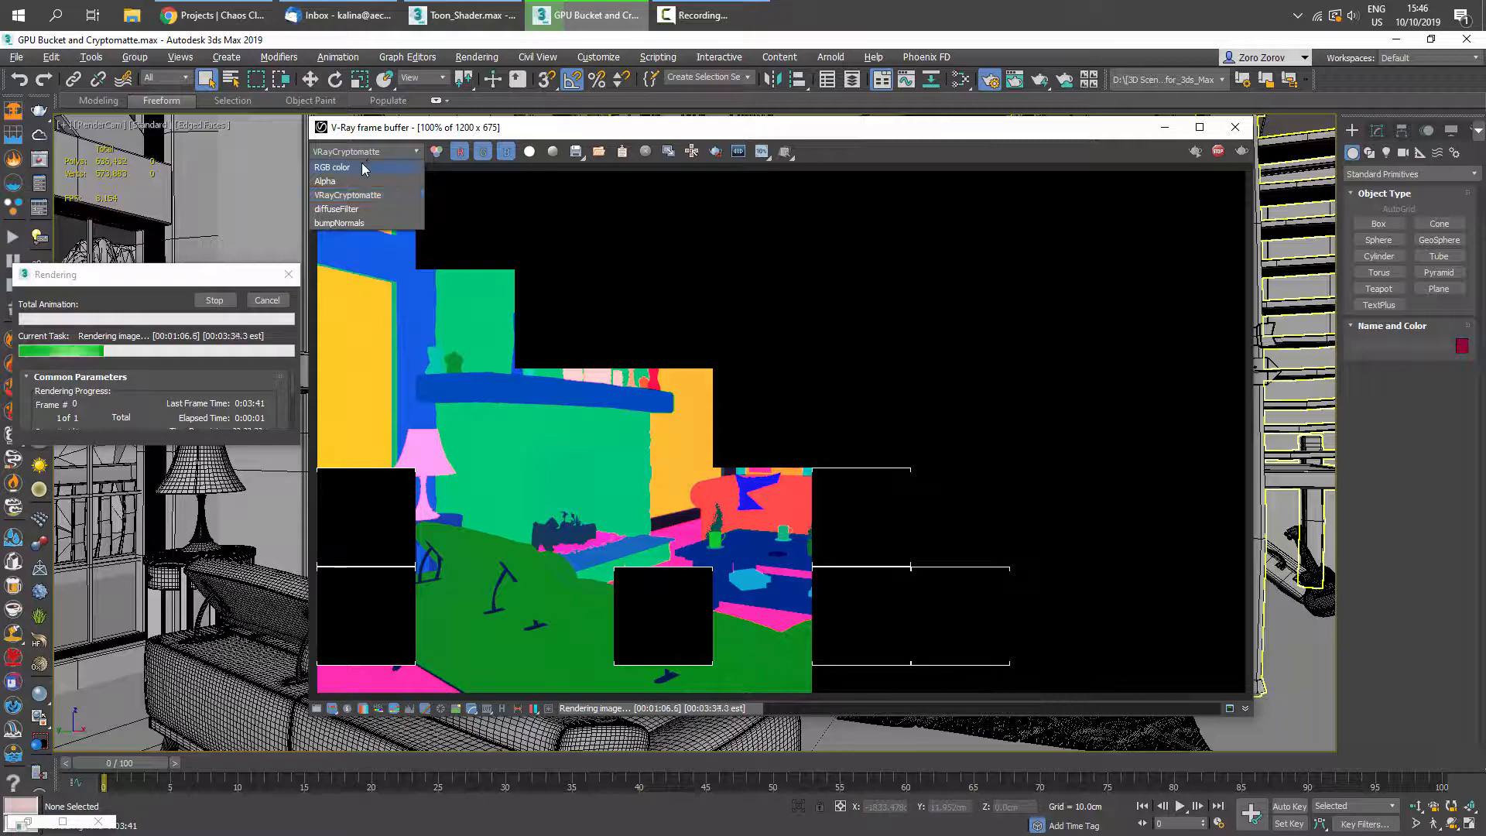
{"action": "left_click", "coordinate": [364, 168]}
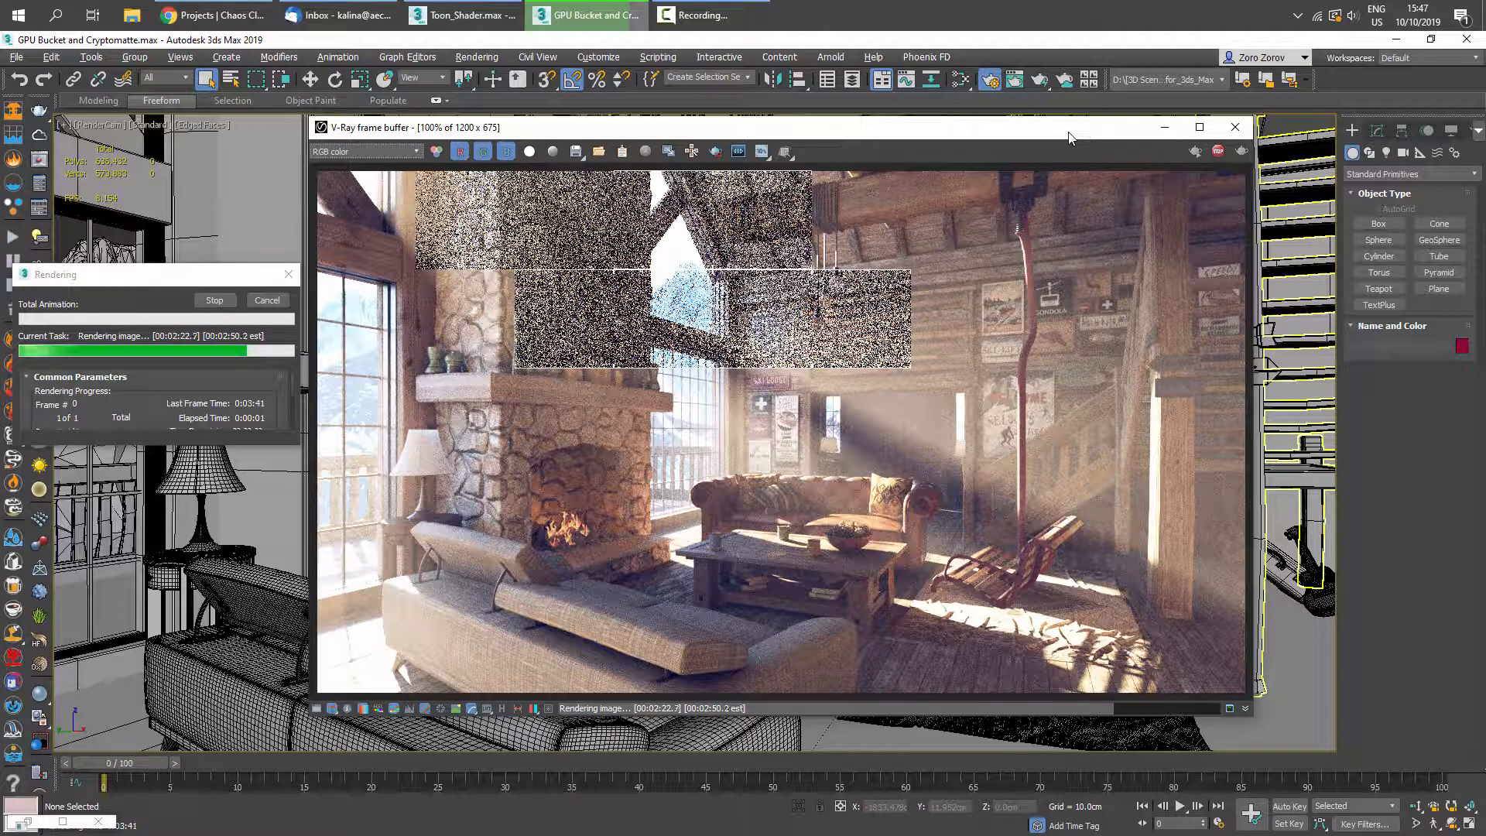
{"action": "left_click", "coordinate": [353, 152]}
{"action": "left_click", "coordinate": [340, 195]}
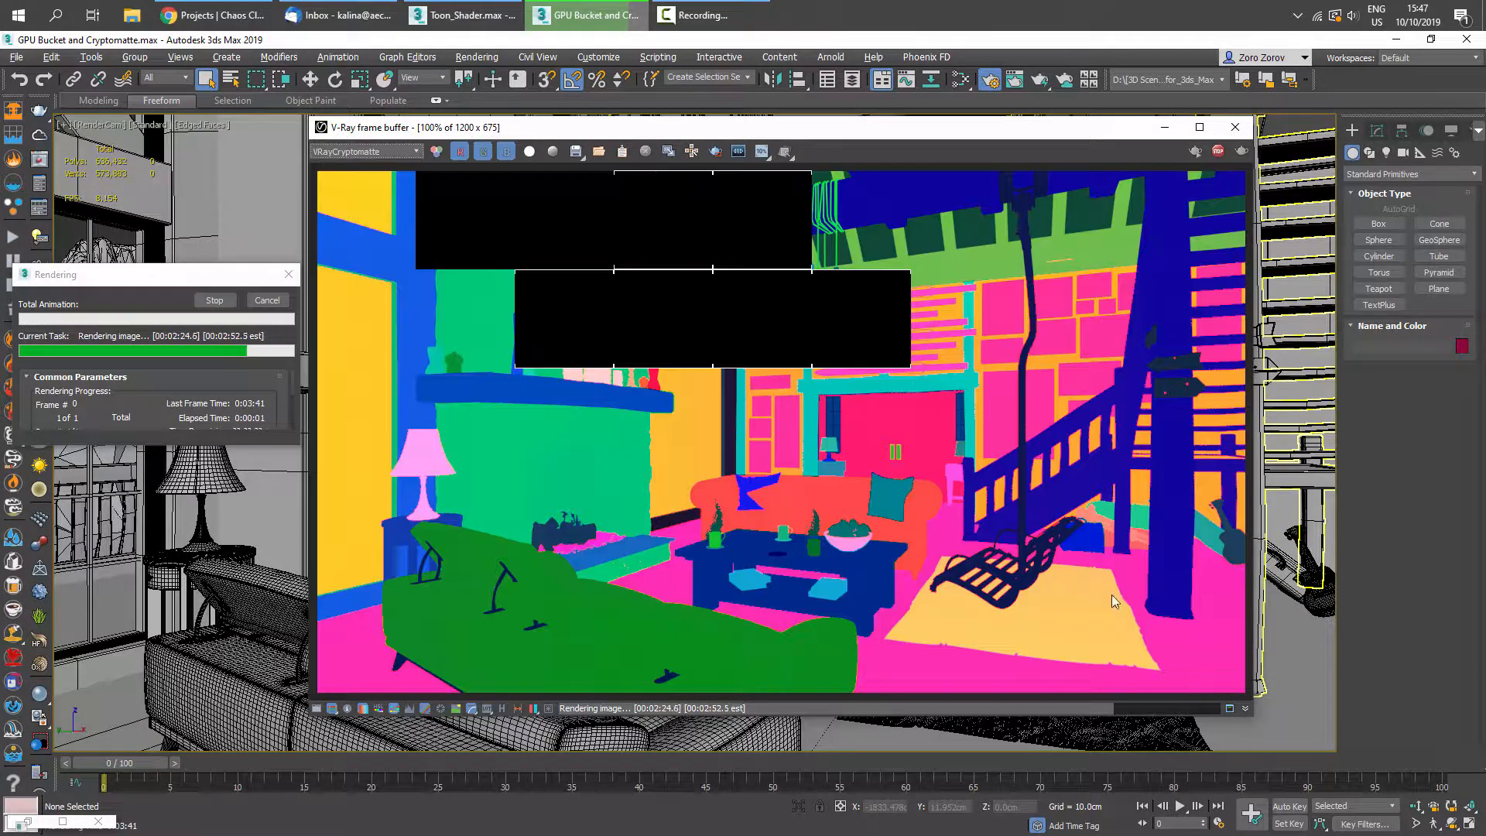
- Zoom and pan around the Cryptomatte channel to examine the object masks
{"action": "scroll", "coordinate": [958, 556], "scroll_direction": "up", "scroll_amount": 3}
{"action": "middle_click_drag", "start_coordinate": [844, 540], "coordinate": [841, 341]}
{"action": "scroll", "coordinate": [841, 341], "scroll_direction": "down", "scroll_amount": 2}
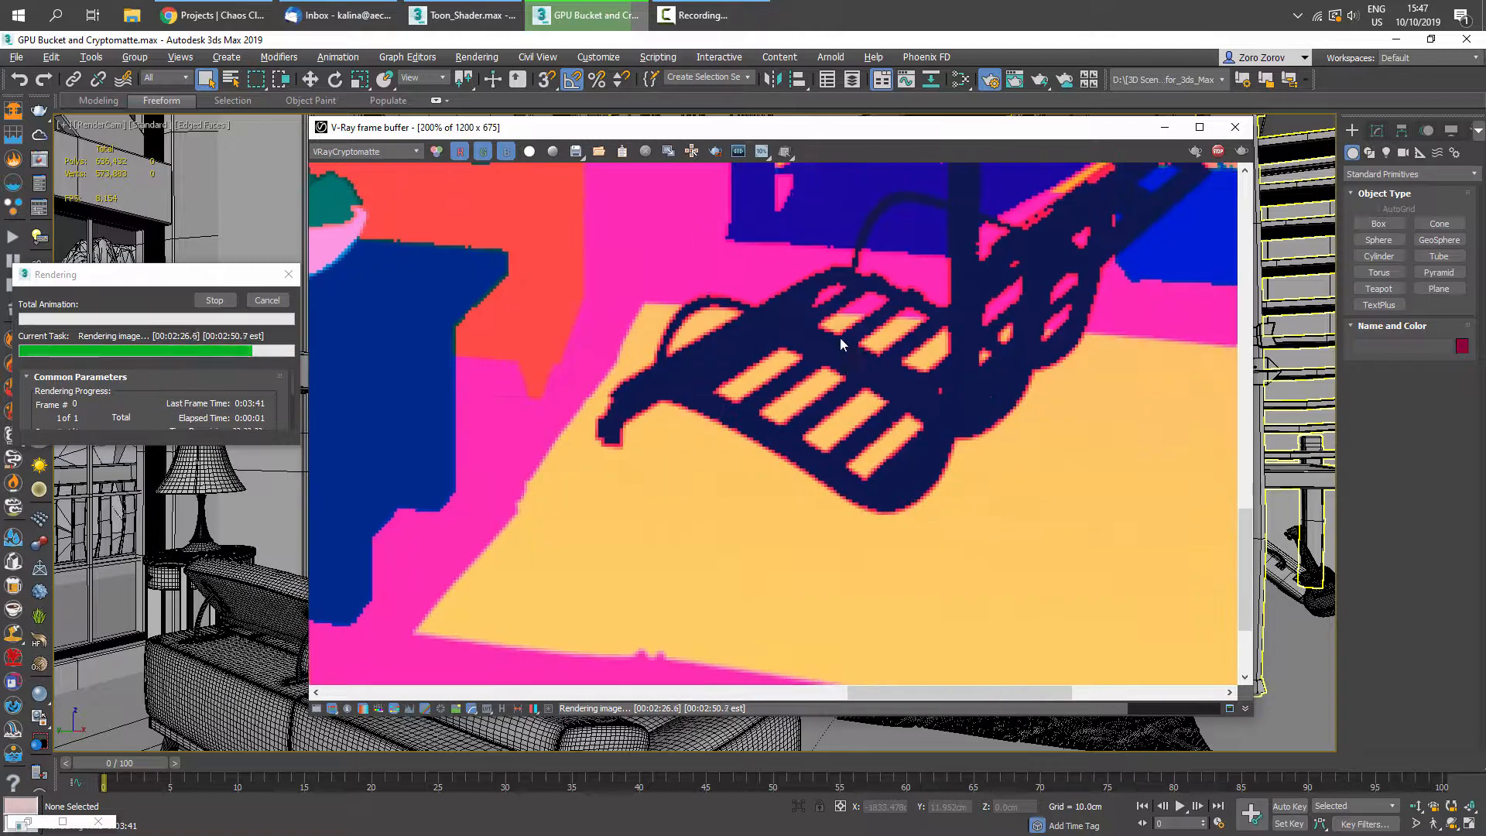
{"action": "scroll", "coordinate": [597, 526], "scroll_direction": "up", "scroll_amount": 1}
{"action": "middle_click_drag", "start_coordinate": [438, 637], "coordinate": [727, 275]}
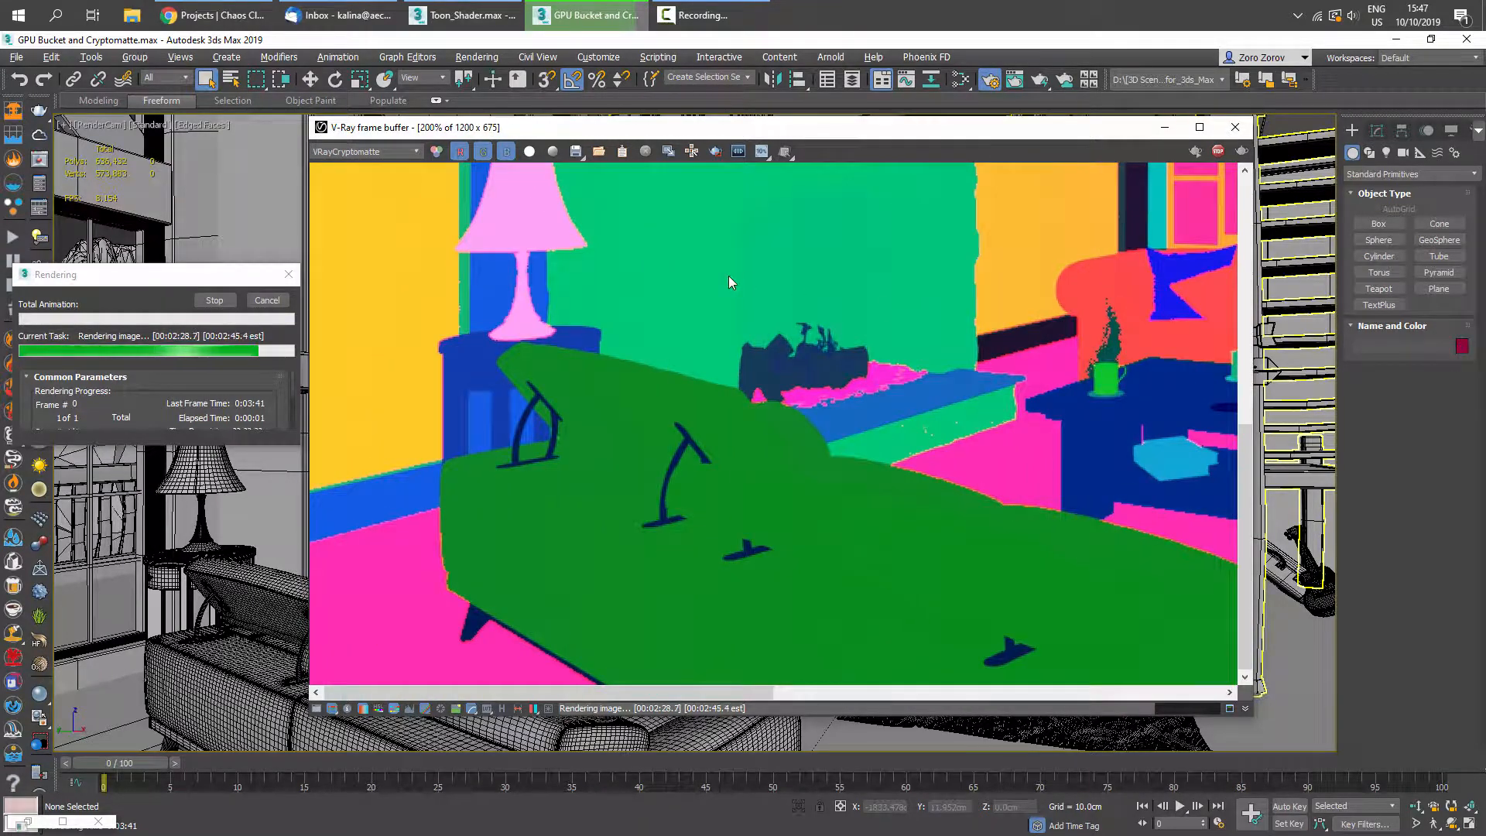
{"action": "scroll", "coordinate": [727, 275], "scroll_direction": "down", "scroll_amount": 1}
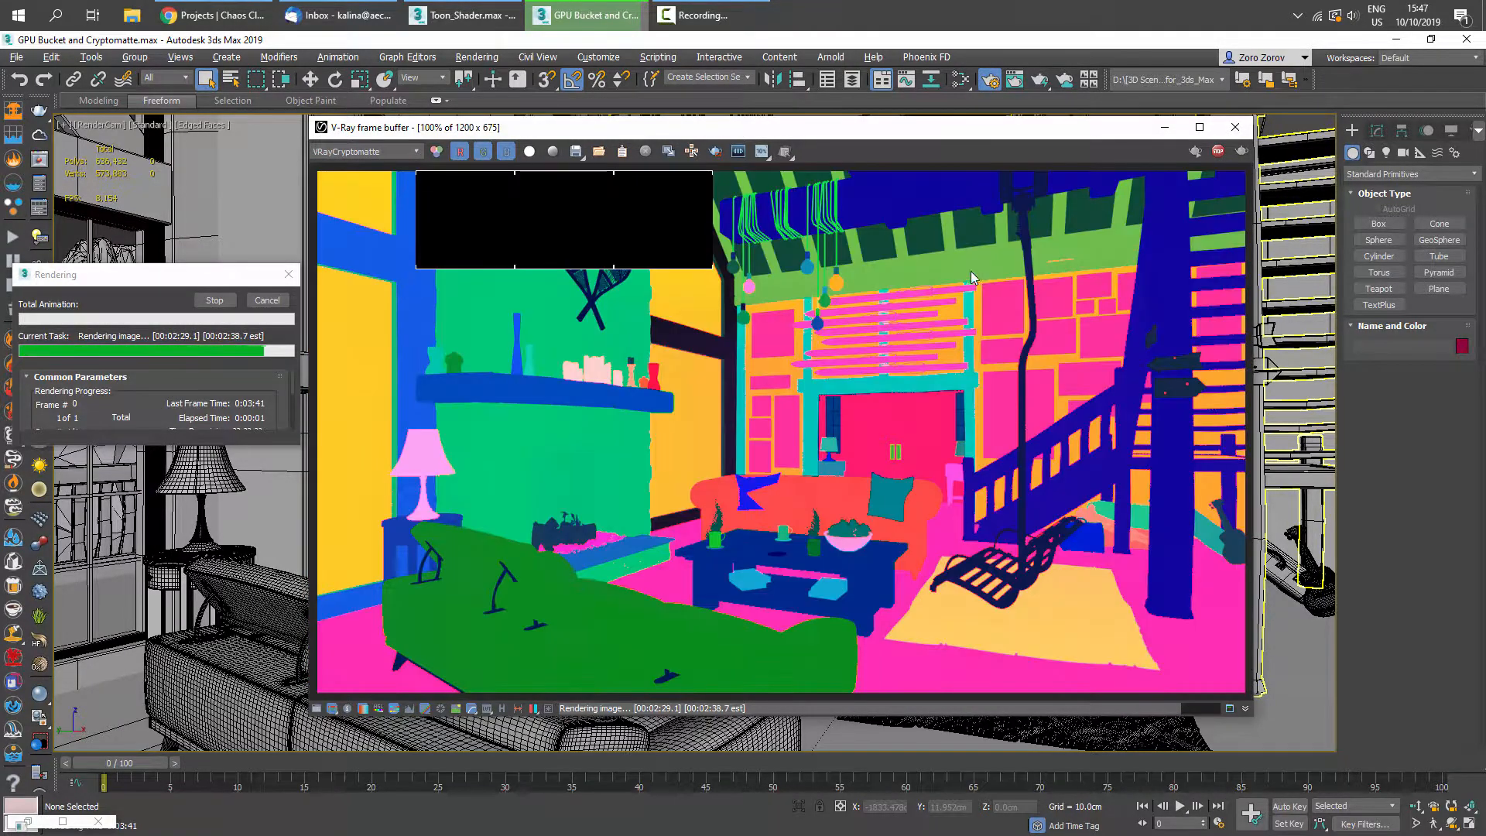
- Switch the frame buffer to RGB color and zoom into the finished render to inspect details
{"action": "left_click", "coordinate": [345, 150]}
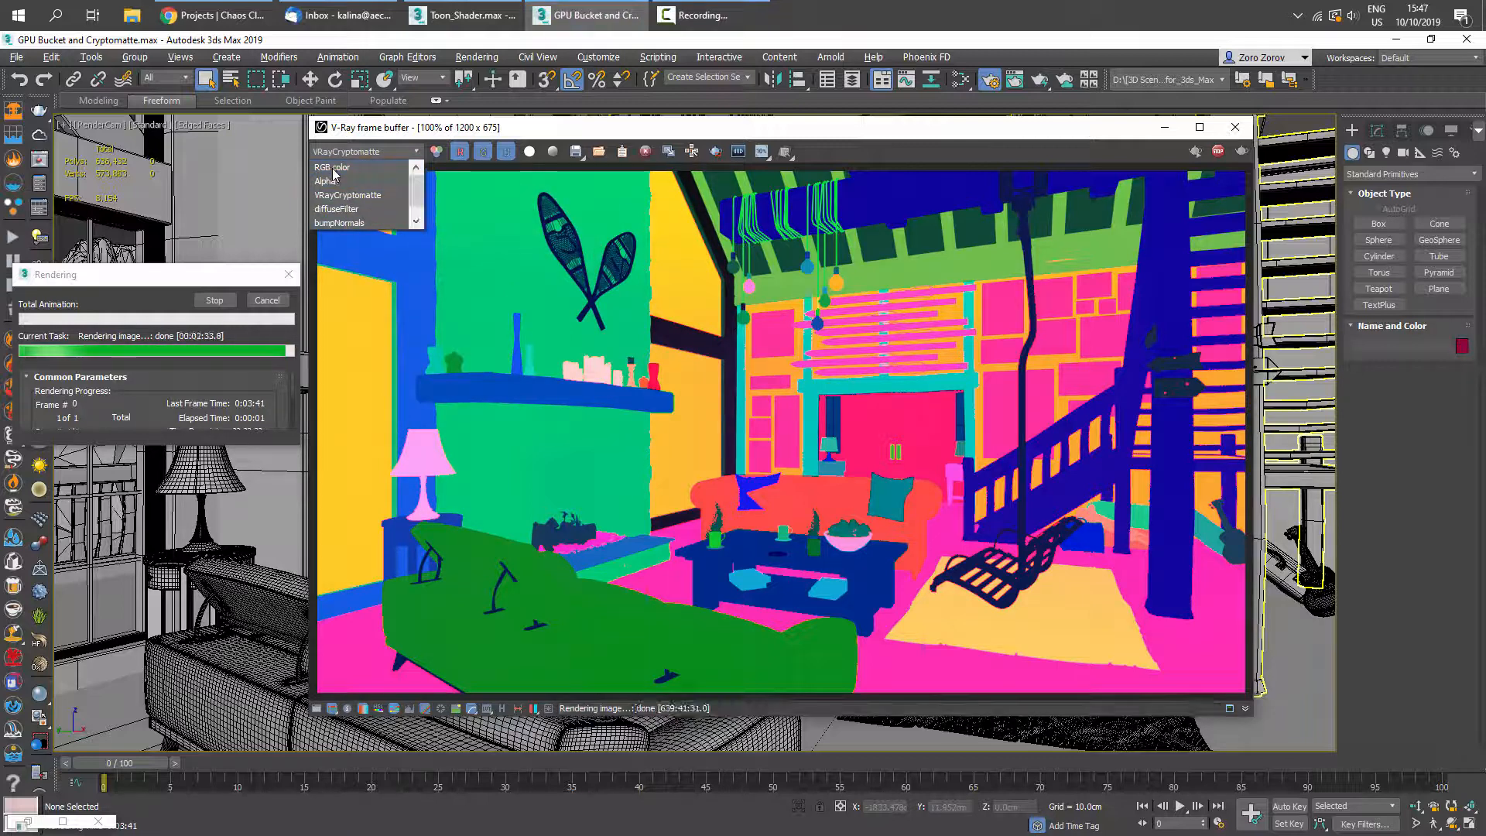
{"action": "left_click", "coordinate": [349, 152]}
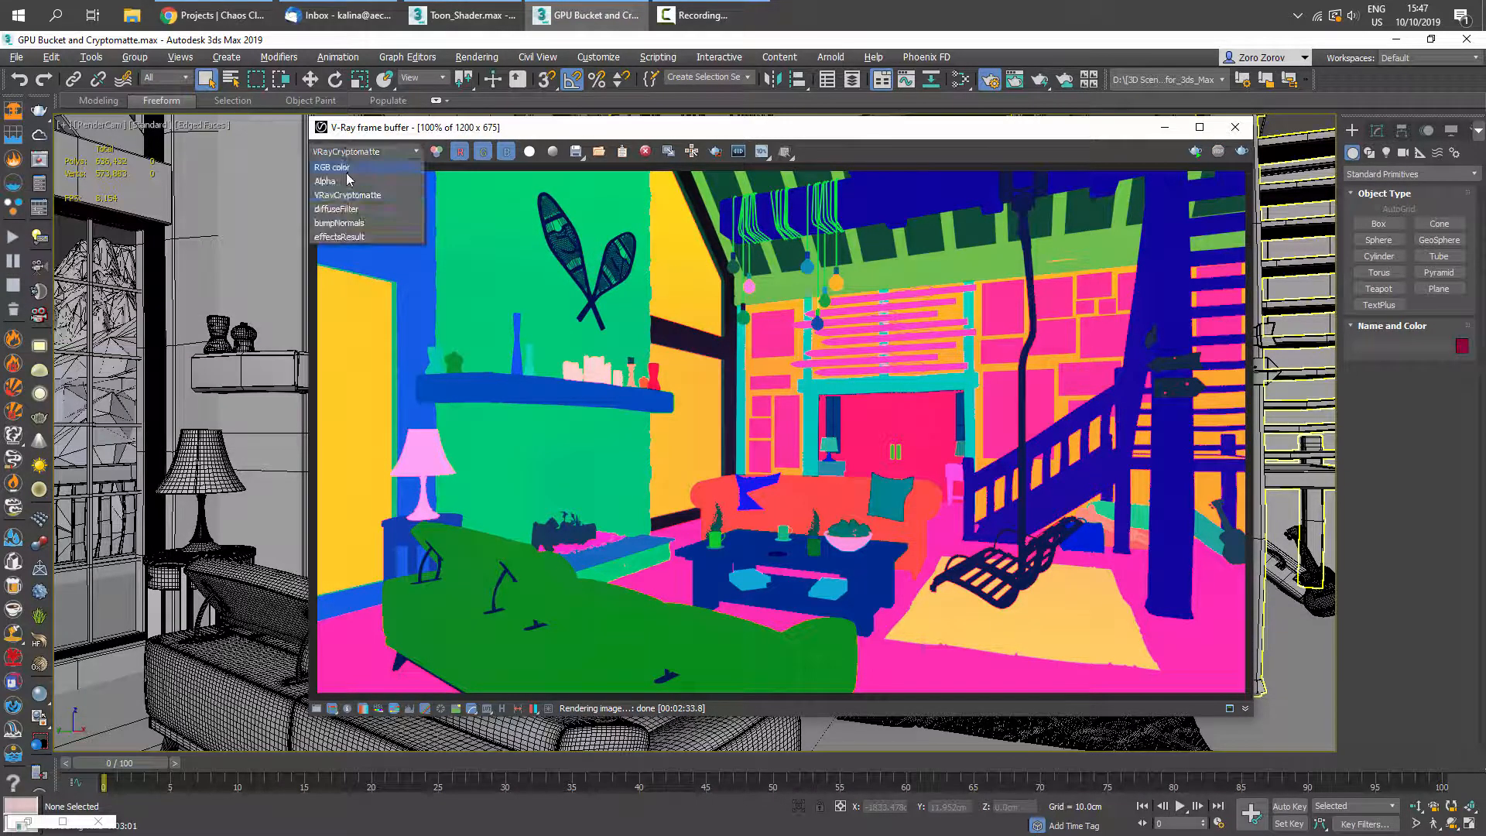
{"action": "left_click", "coordinate": [346, 167]}
{"action": "scroll", "coordinate": [907, 481], "scroll_direction": "up", "scroll_amount": 1}
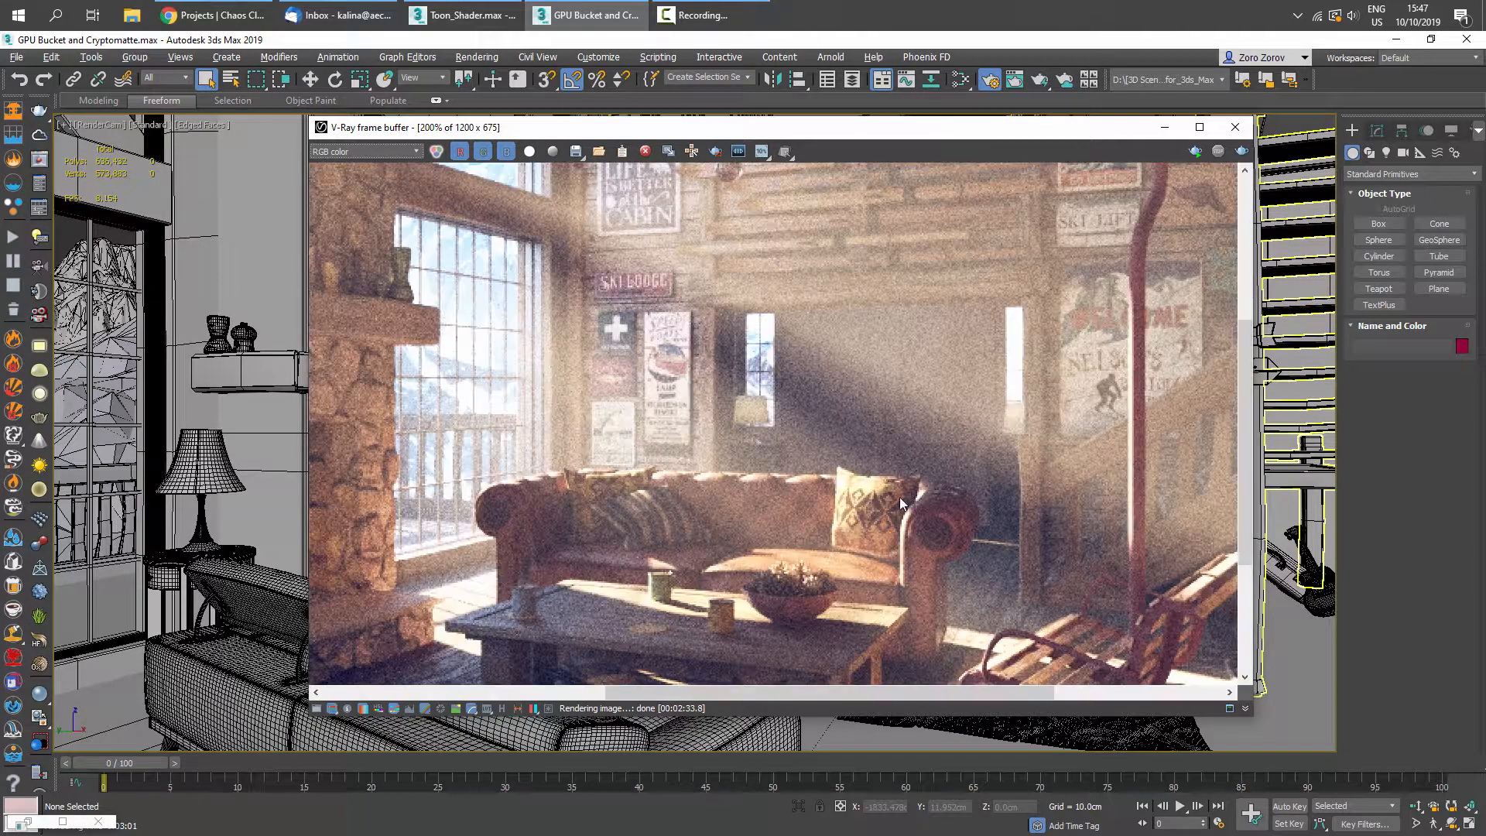
{"action": "middle_click_drag", "start_coordinate": [906, 481], "coordinate": [561, 368]}
{"action": "middle_click_drag", "start_coordinate": [659, 258], "coordinate": [1106, 533]}
{"action": "middle_click_drag", "start_coordinate": [433, 623], "coordinate": [927, 159]}
{"action": "scroll", "coordinate": [916, 219], "scroll_direction": "down", "scroll_amount": 1}
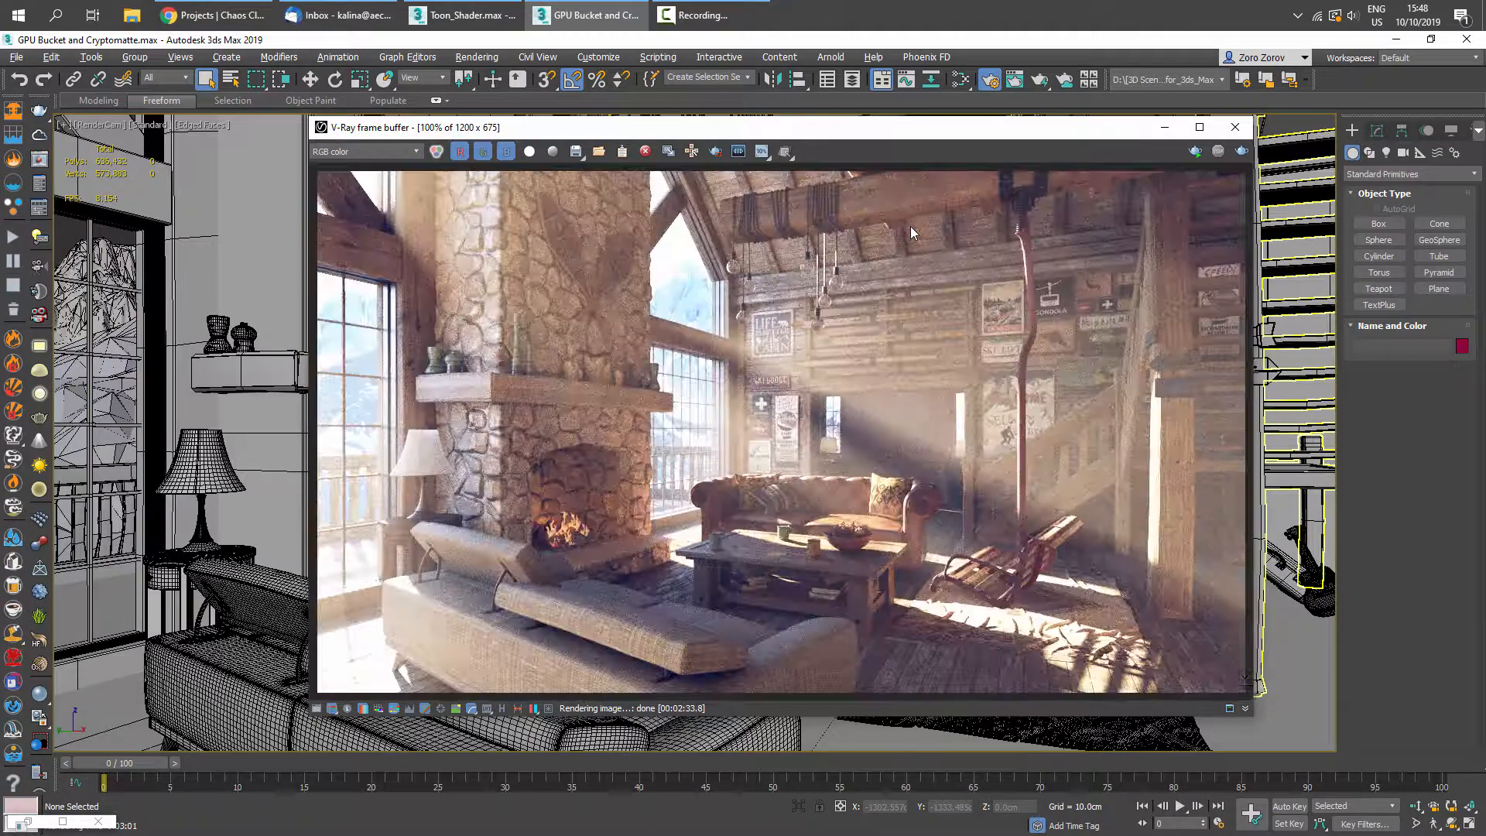
- Maximize the frame buffer, show the effectsResult channel and zoom into the render
{"action": "left_click", "coordinate": [1199, 127]}
{"action": "left_click", "coordinate": [99, 63]}
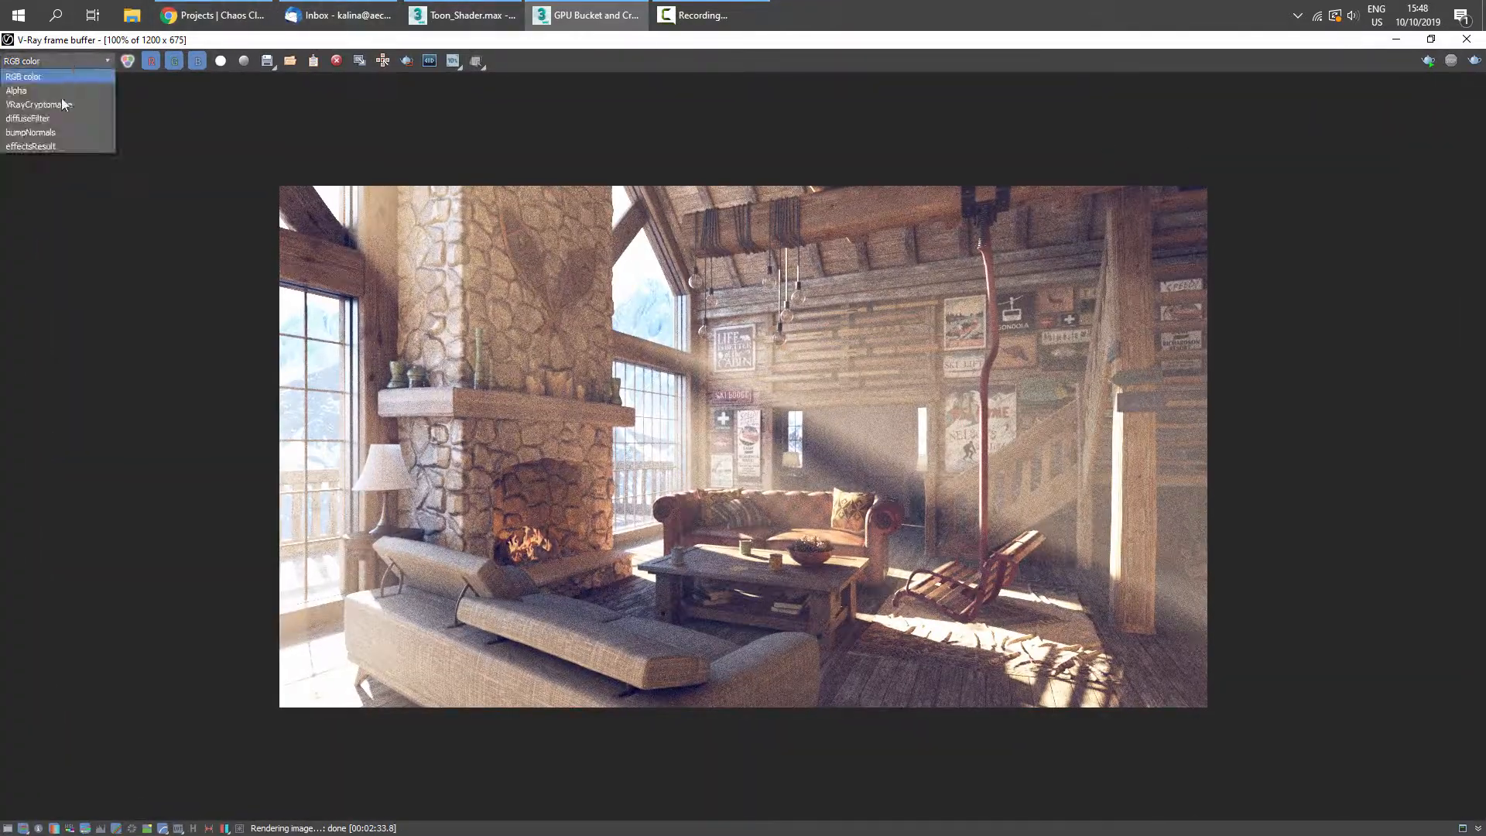
{"action": "left_click", "coordinate": [49, 146]}
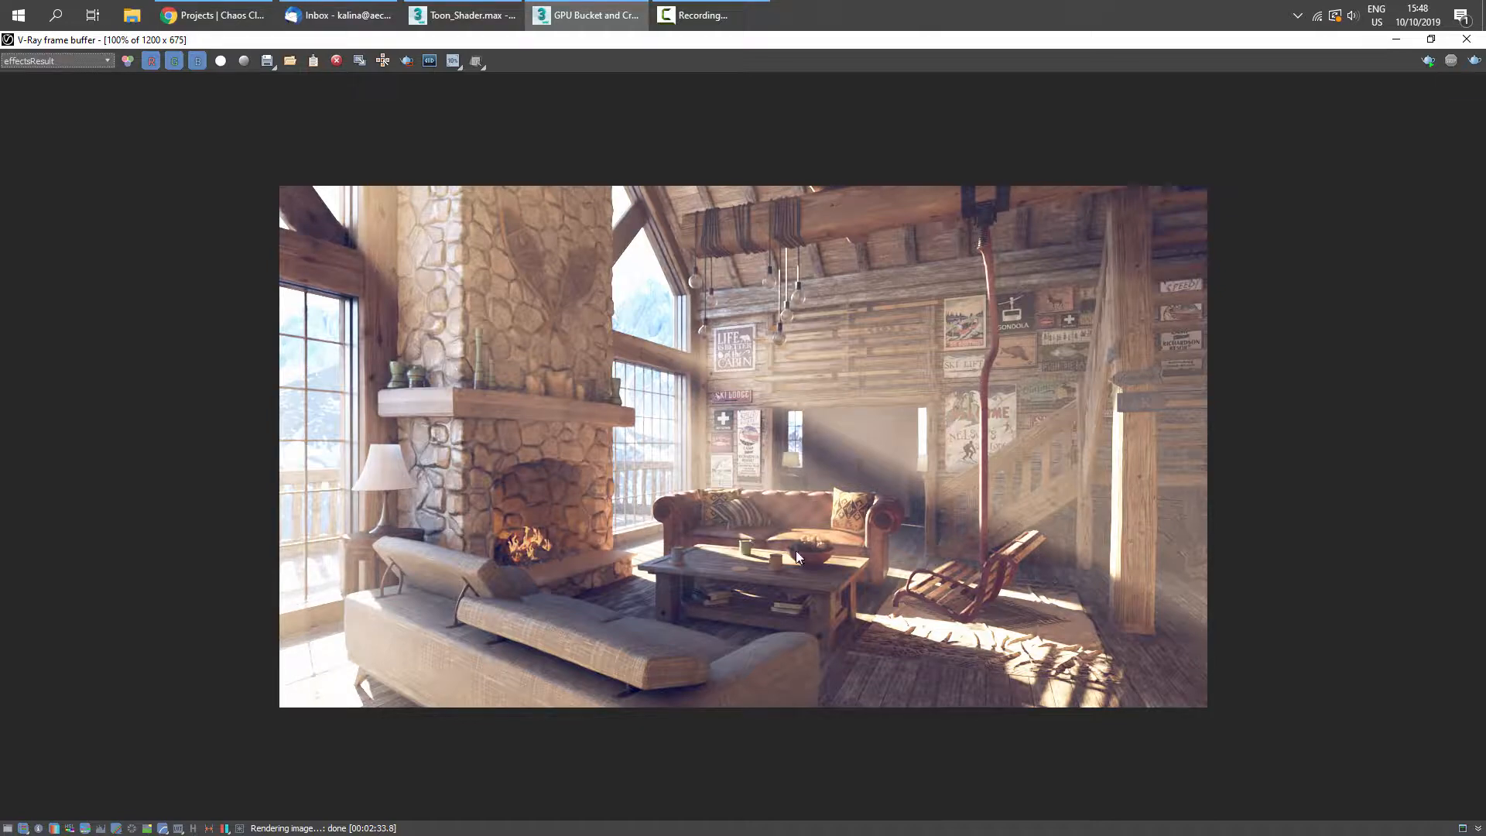
{"action": "scroll", "coordinate": [910, 489], "scroll_direction": "up", "scroll_amount": 1}
{"action": "middle_click_drag", "start_coordinate": [784, 367], "coordinate": [749, 239]}
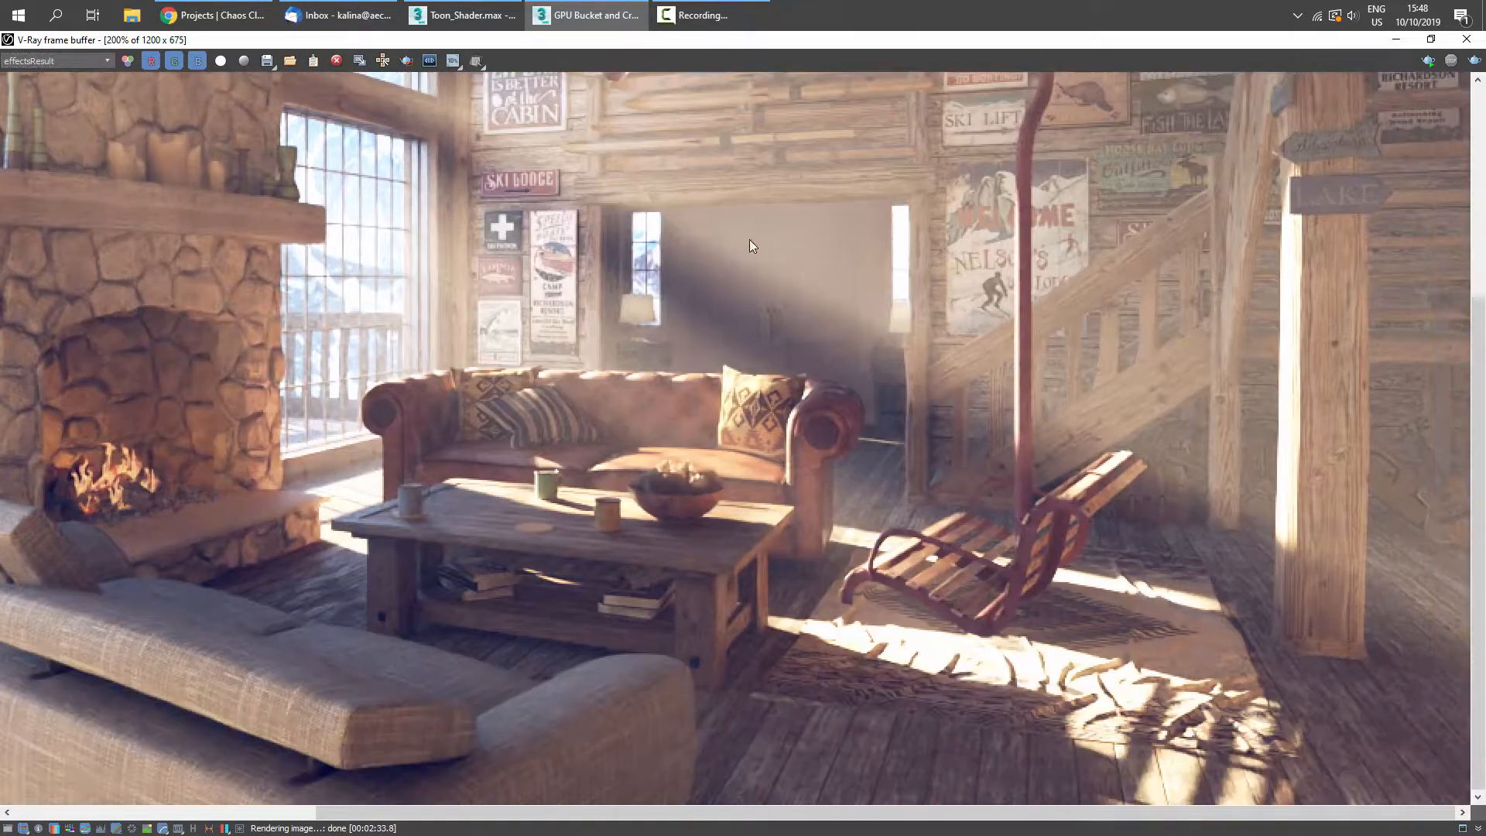
{"action": "middle_click_drag", "start_coordinate": [893, 351], "coordinate": [857, 547]}
{"action": "left_click", "coordinate": [59, 65]}
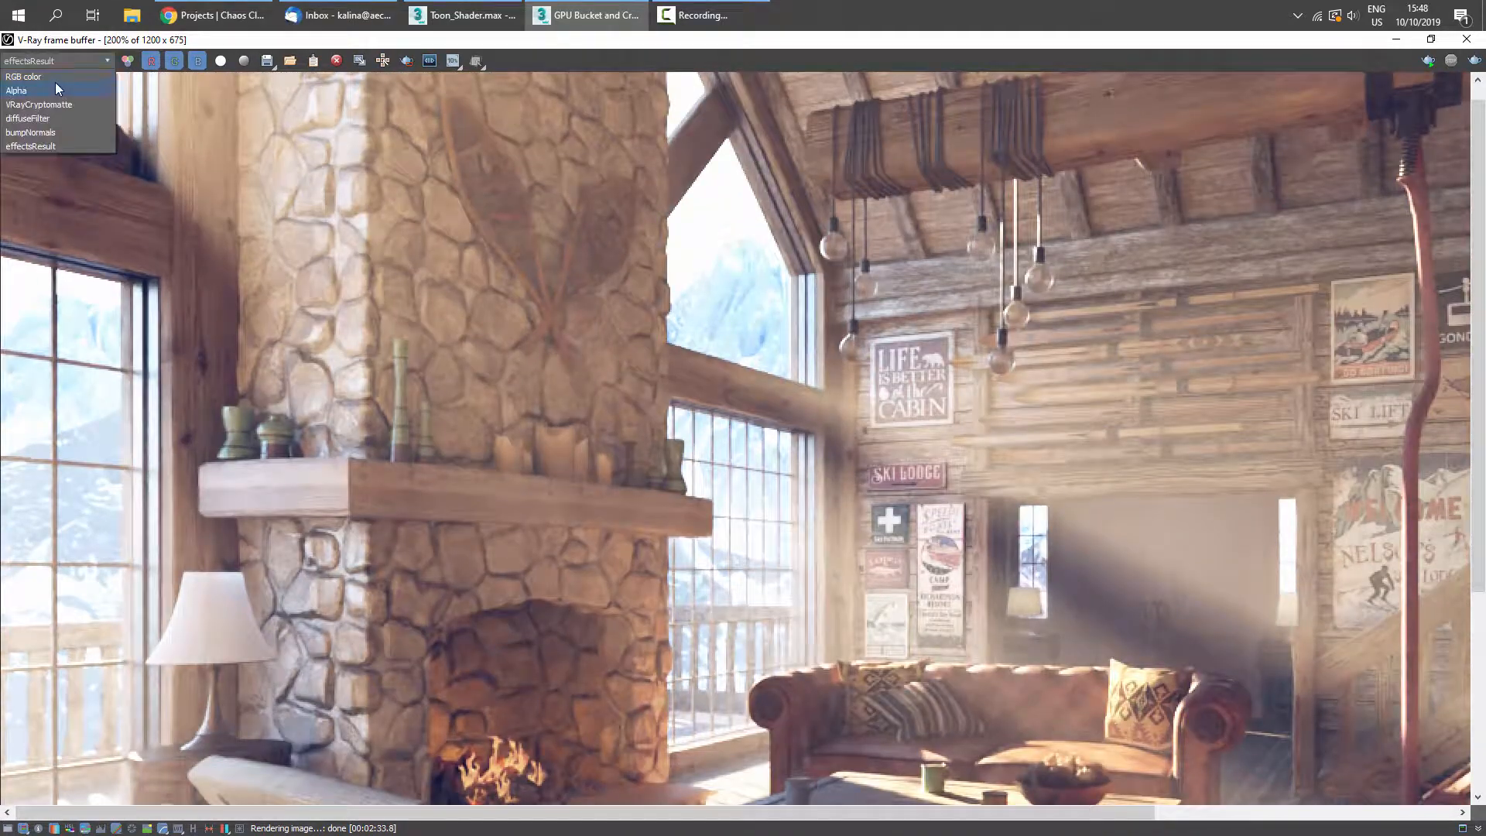
- Switch the frame buffer back to the effectsResult channel and zoom out to view the whole render
{"action": "left_click", "coordinate": [55, 82]}
{"action": "scroll", "coordinate": [297, 171], "scroll_direction": "down", "scroll_amount": 1}
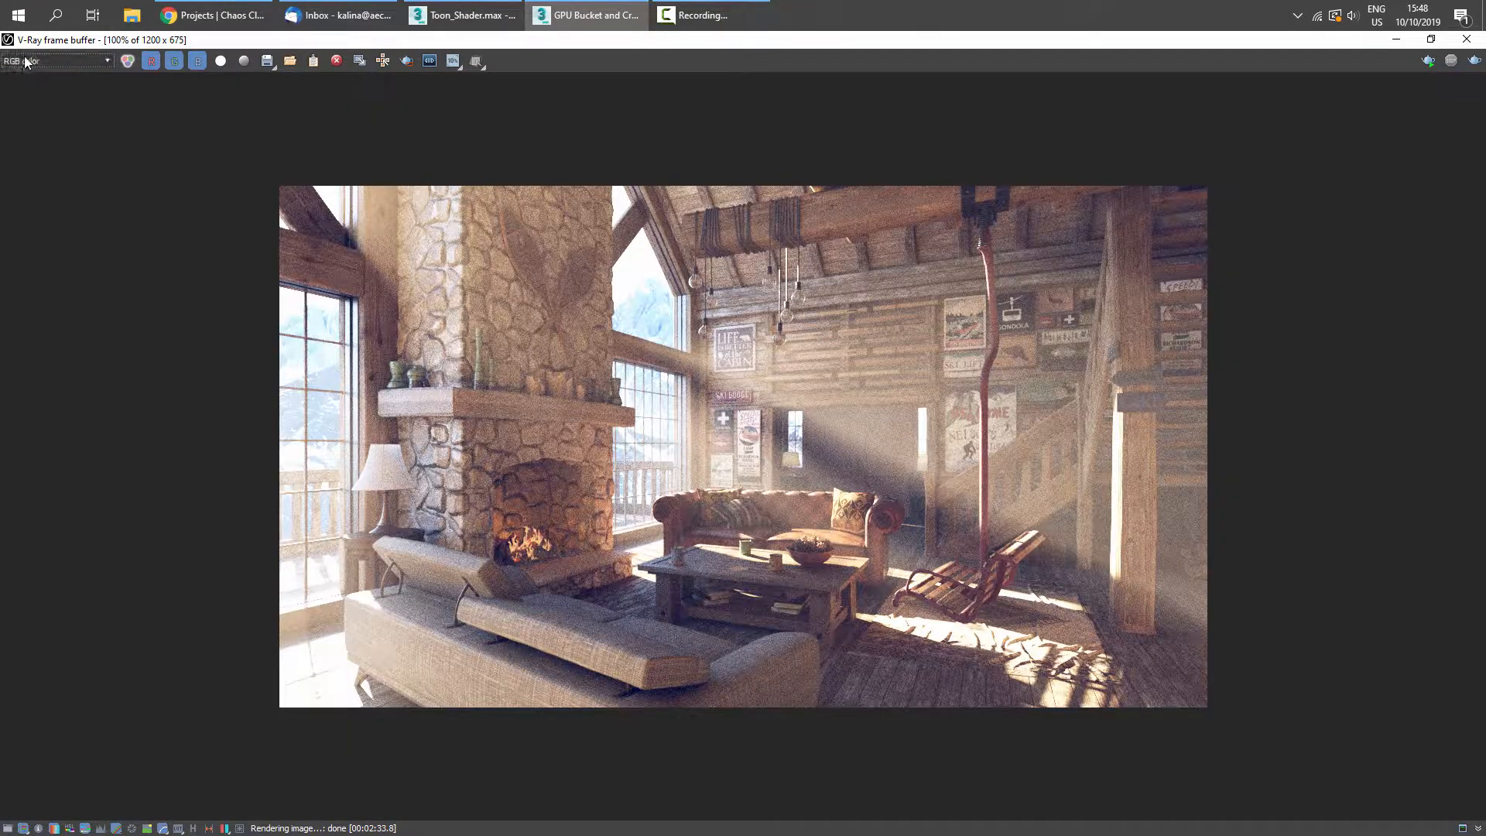
{"action": "left_click", "coordinate": [59, 60]}
{"action": "left_click", "coordinate": [27, 146]}
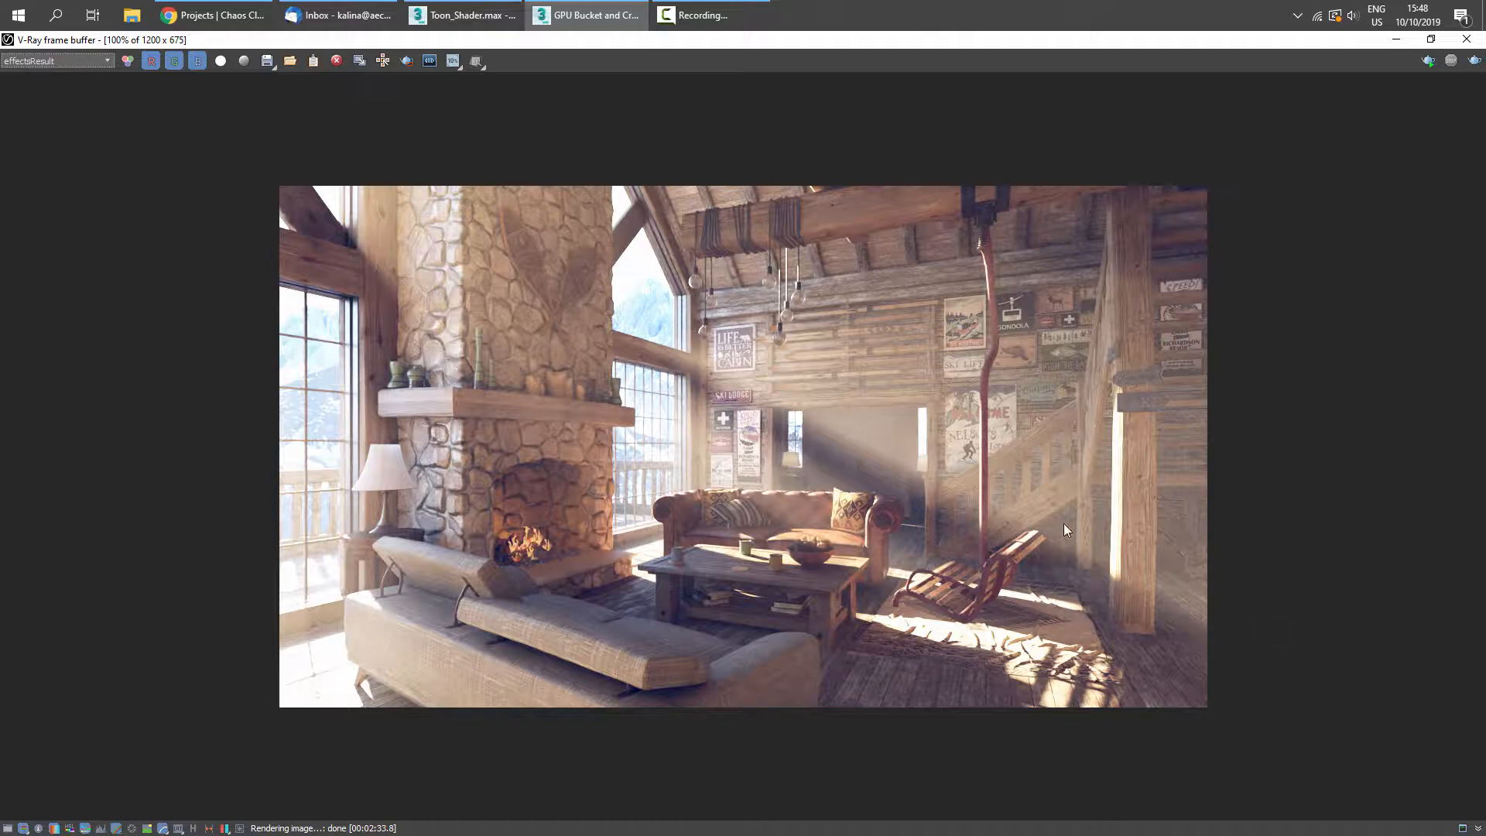
{"action": "scroll", "coordinate": [767, 528], "scroll_direction": "up", "scroll_amount": 4}
{"action": "scroll", "coordinate": [780, 526], "scroll_direction": "down", "scroll_amount": 4}
- Close the frame buffer and switch to the webinar presentation in the browser
{"action": "left_click", "coordinate": [1466, 40]}
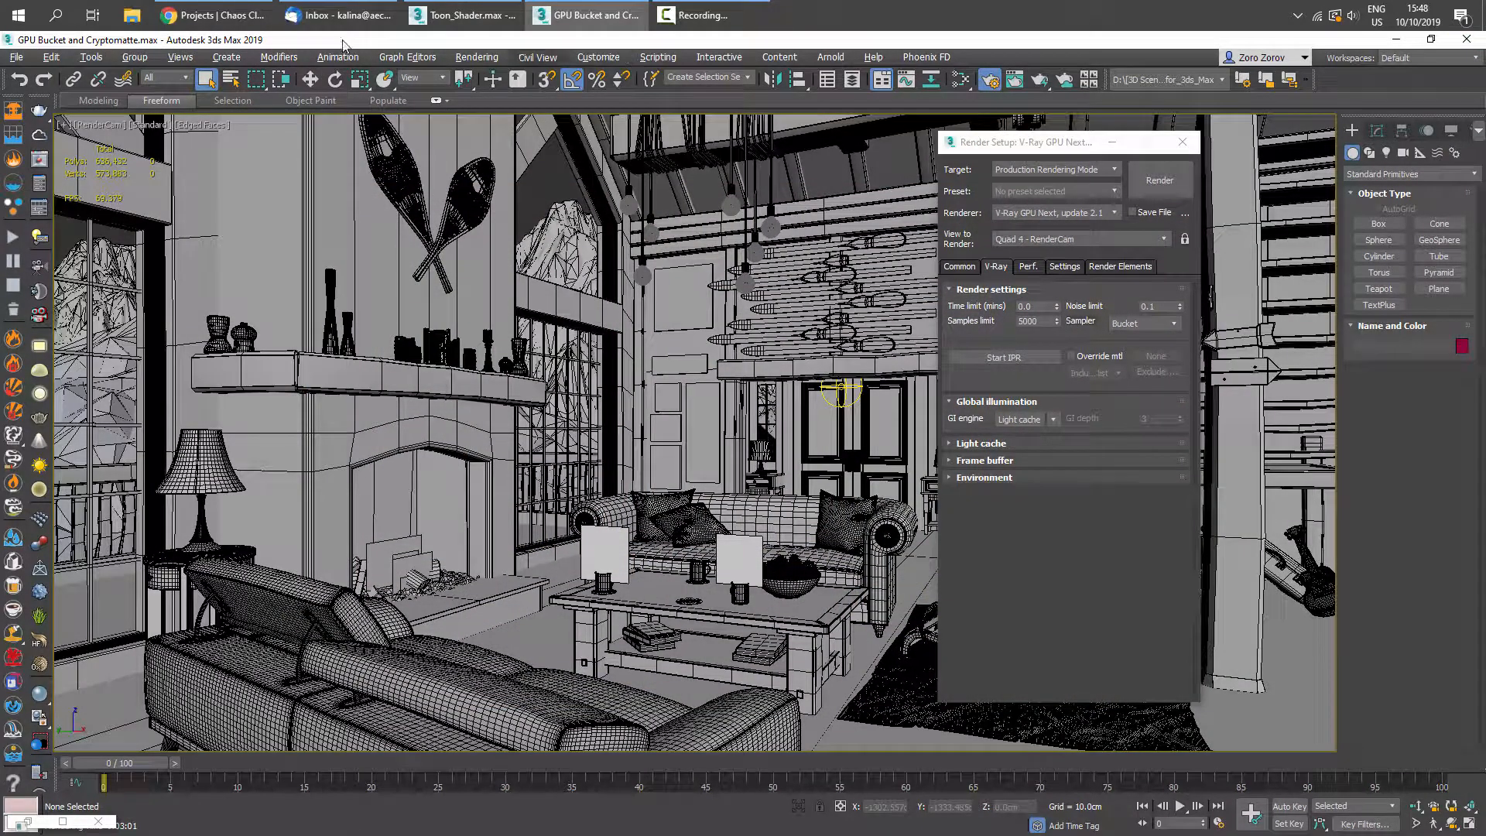
{"action": "left_click", "coordinate": [208, 10]}
{"action": "left_click", "coordinate": [135, 45]}
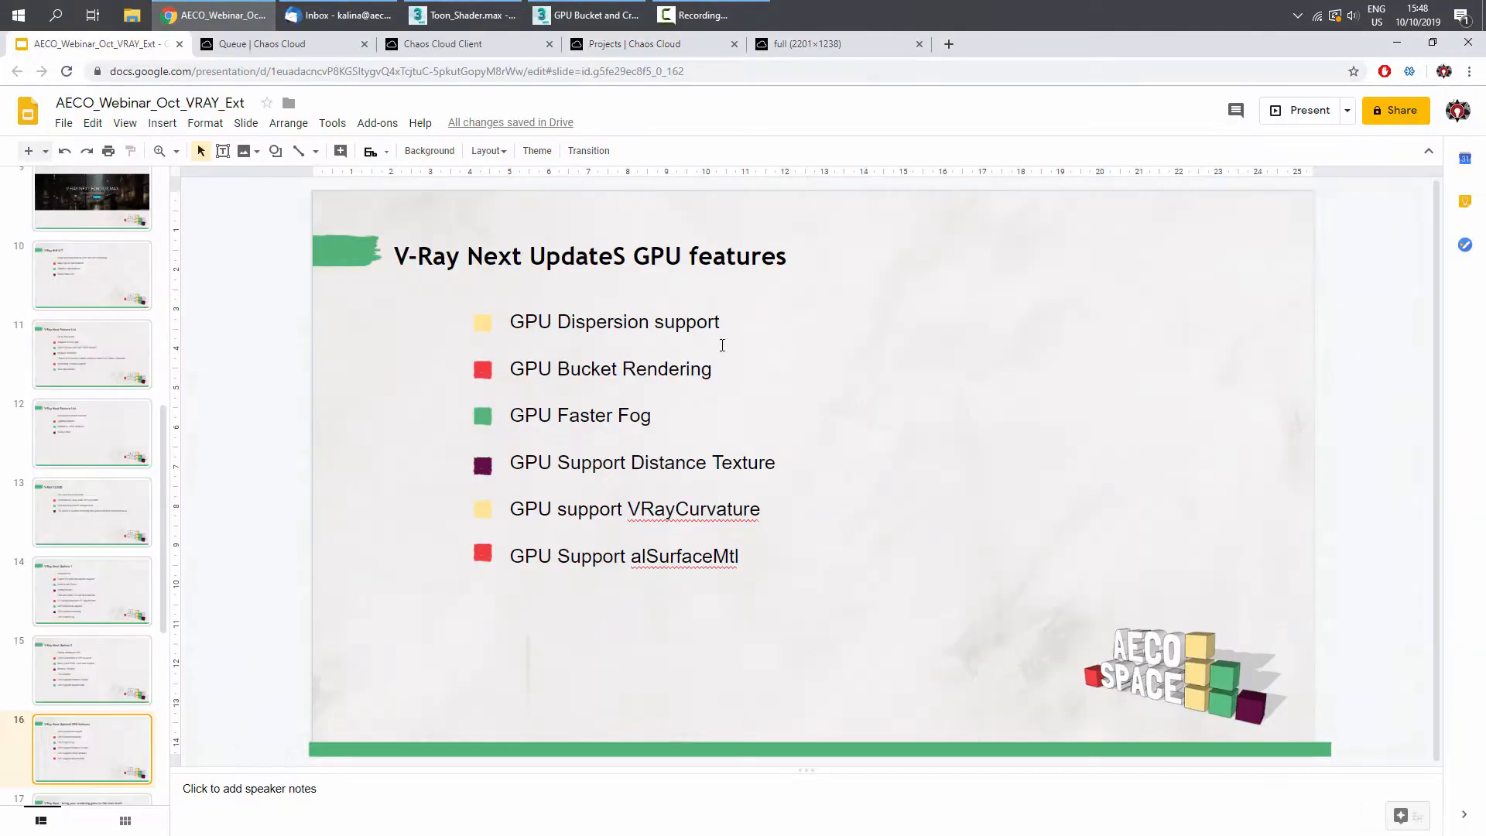
- Select slide 17, start presenting, and advance through the closing slides
{"action": "scroll", "coordinate": [81, 599], "scroll_direction": "down", "scroll_amount": 1}
{"action": "left_click", "coordinate": [98, 747]}
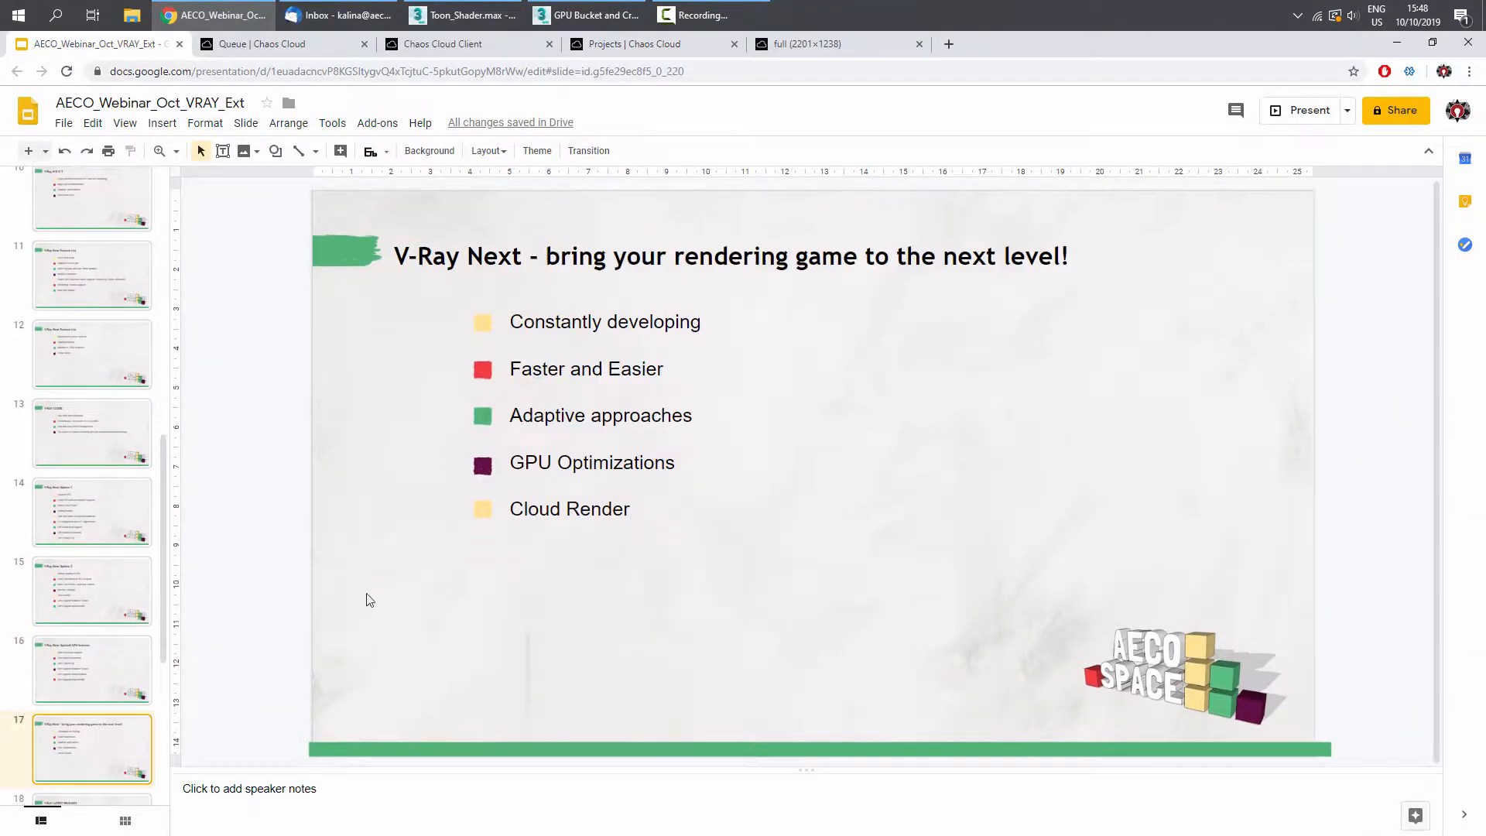
{"action": "left_click", "coordinate": [1306, 122]}
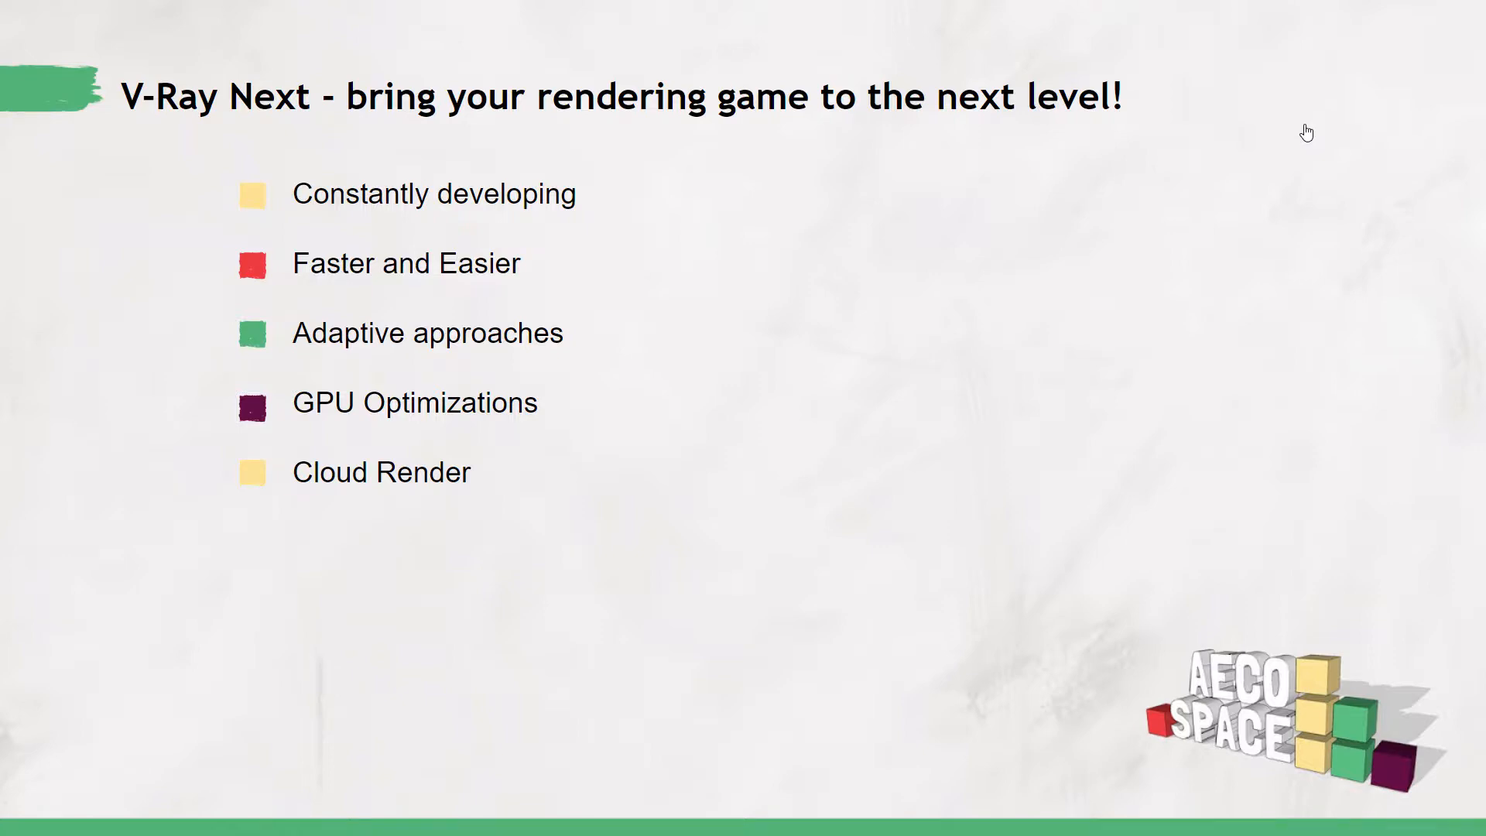
{"action": "left_click", "coordinate": [1306, 133]}
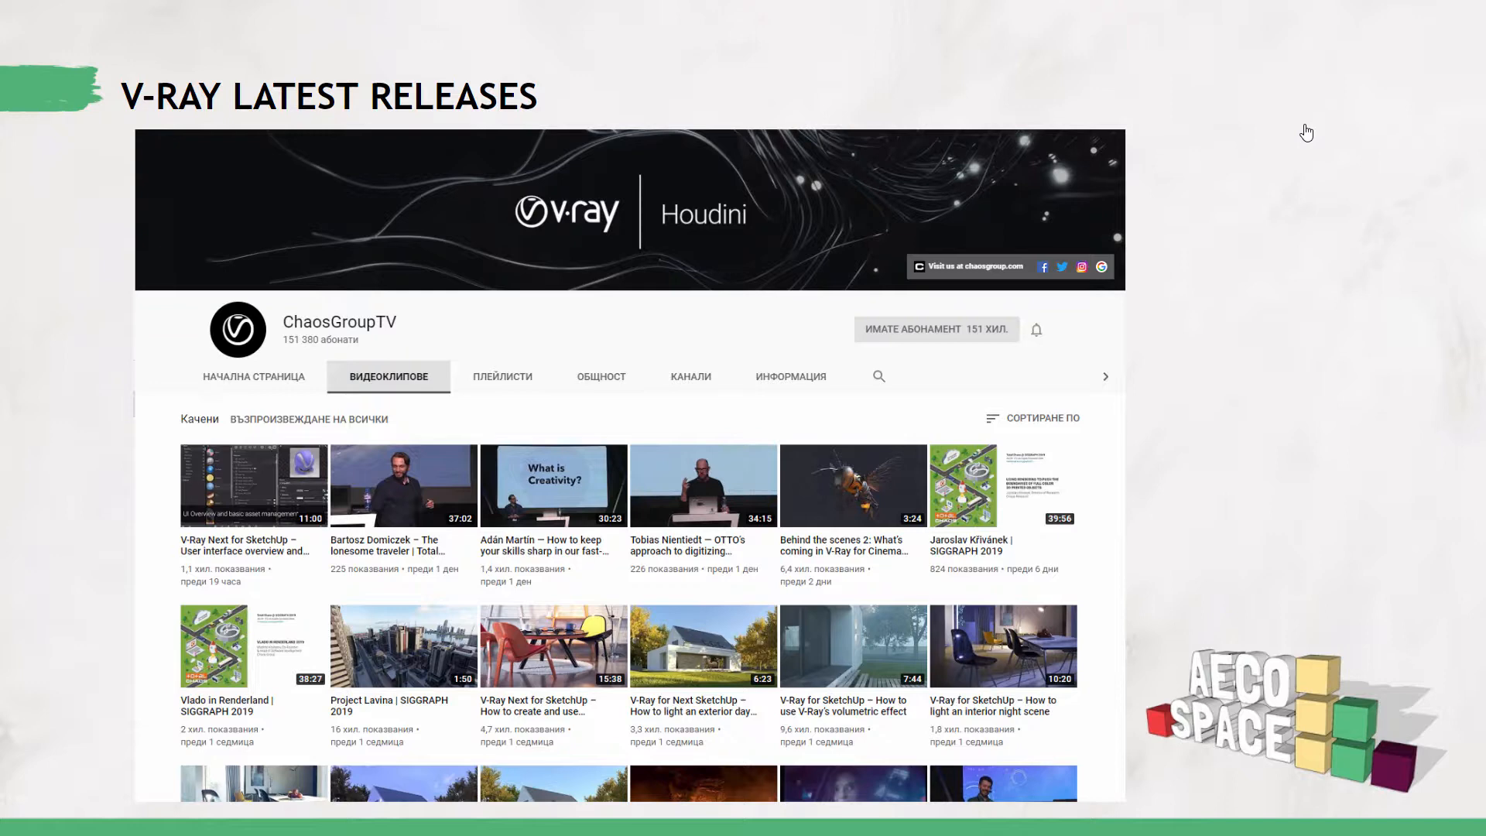
{"action": "left_click", "coordinate": [1306, 132]}
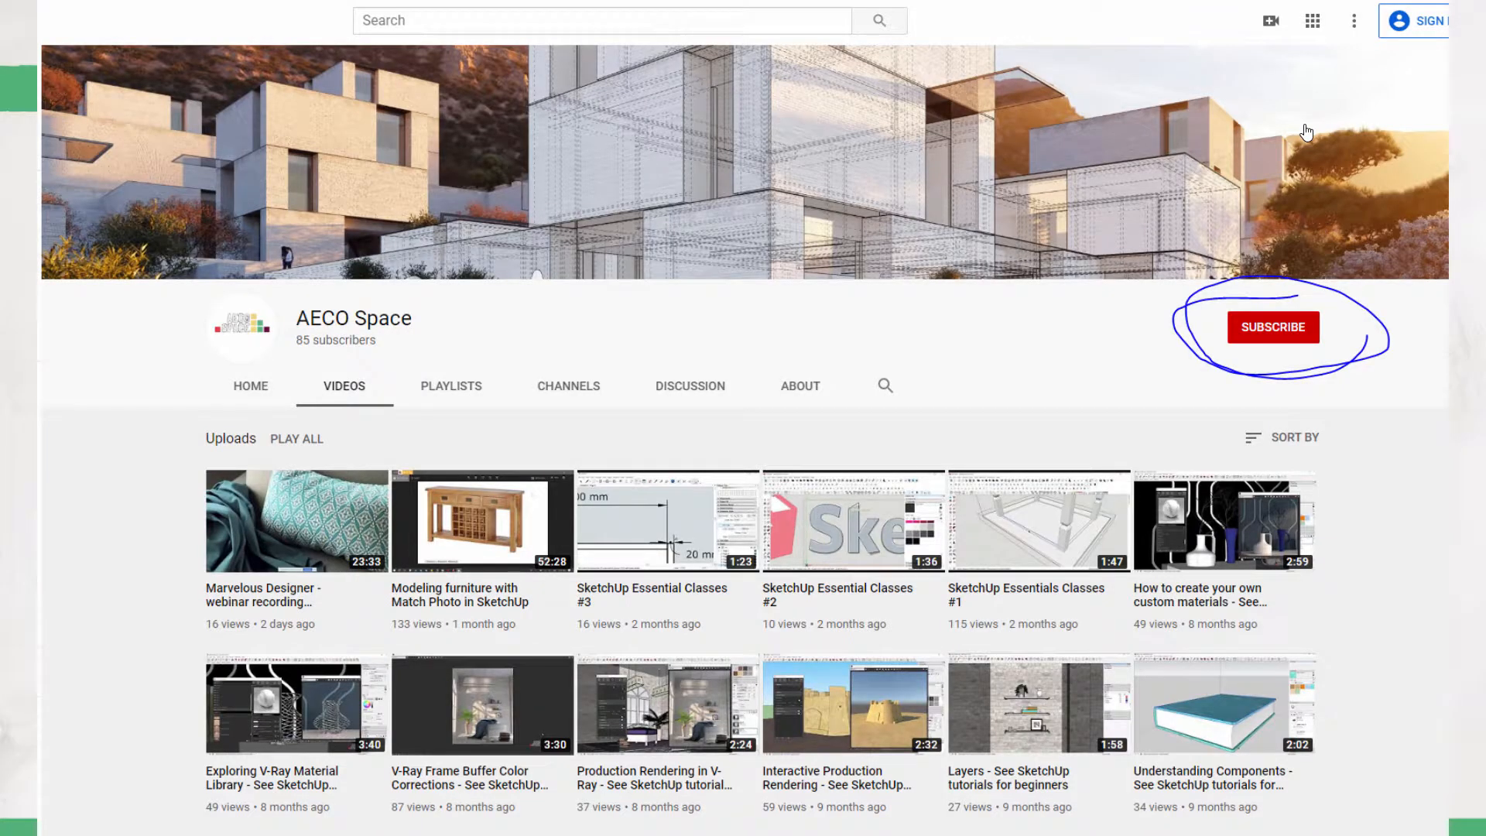